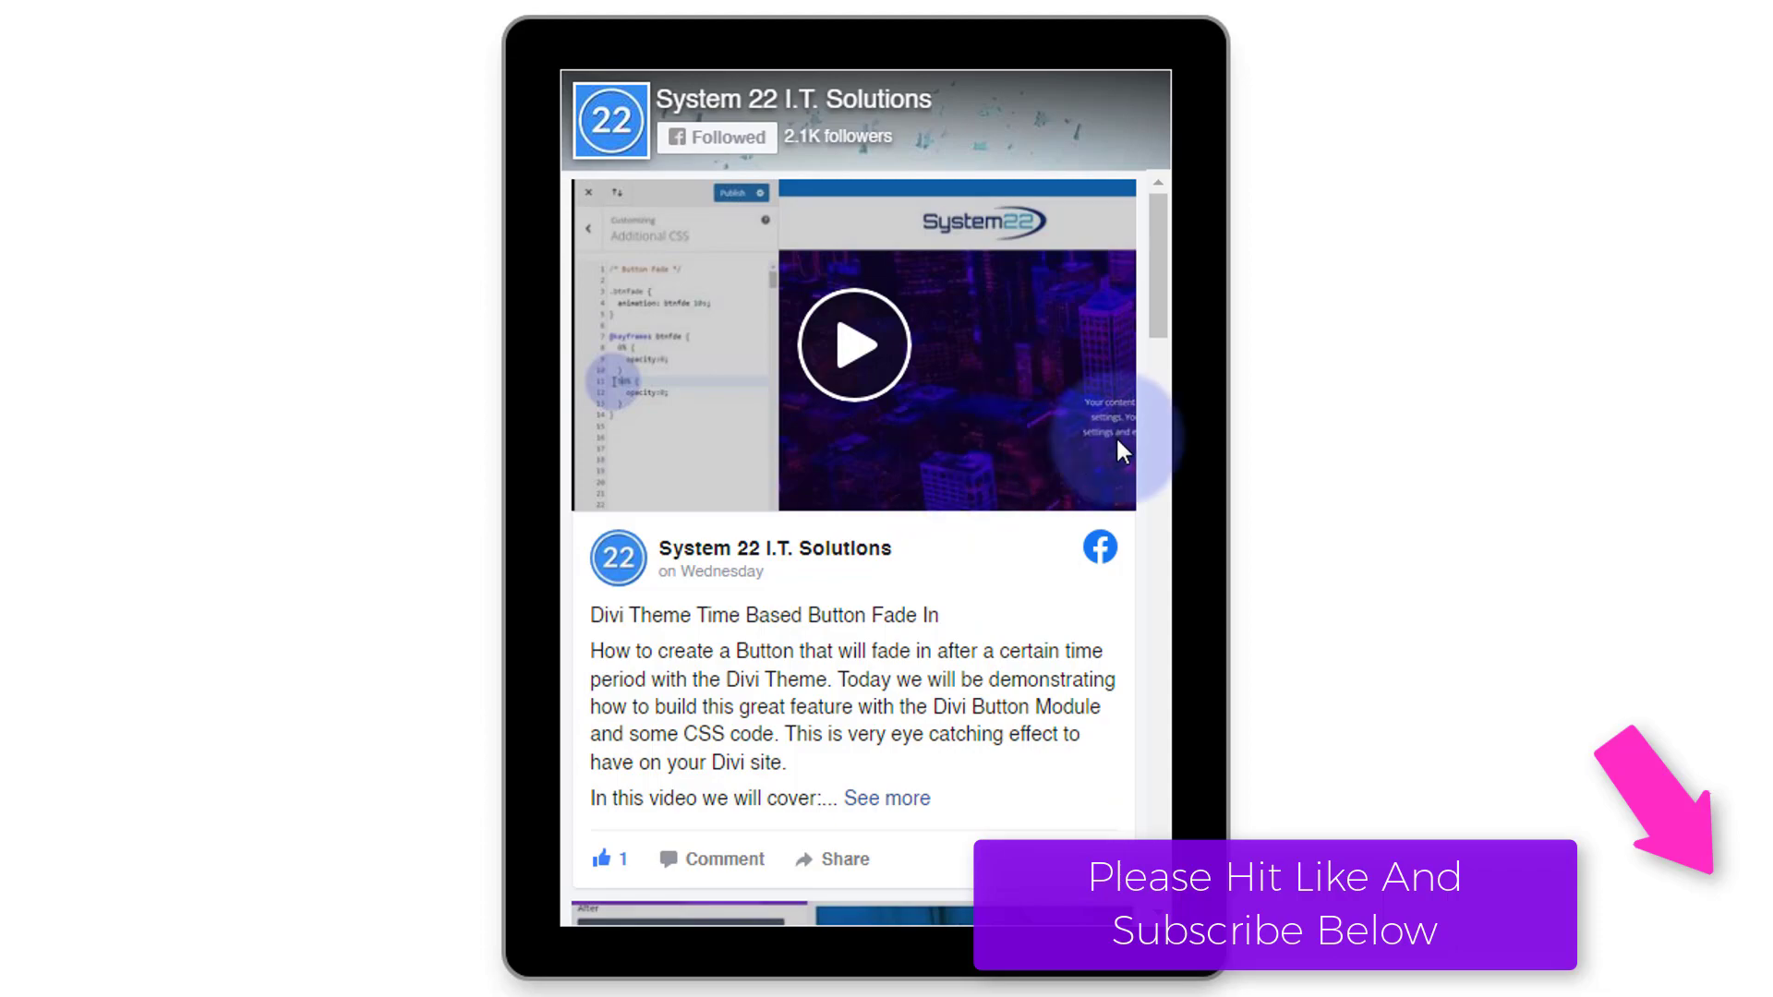
Browse the finished Facebook feed inside the tablet frame and preview one of its video posts
left_click_drag(1154, 329, 1154, 420)
left_click(840, 498)
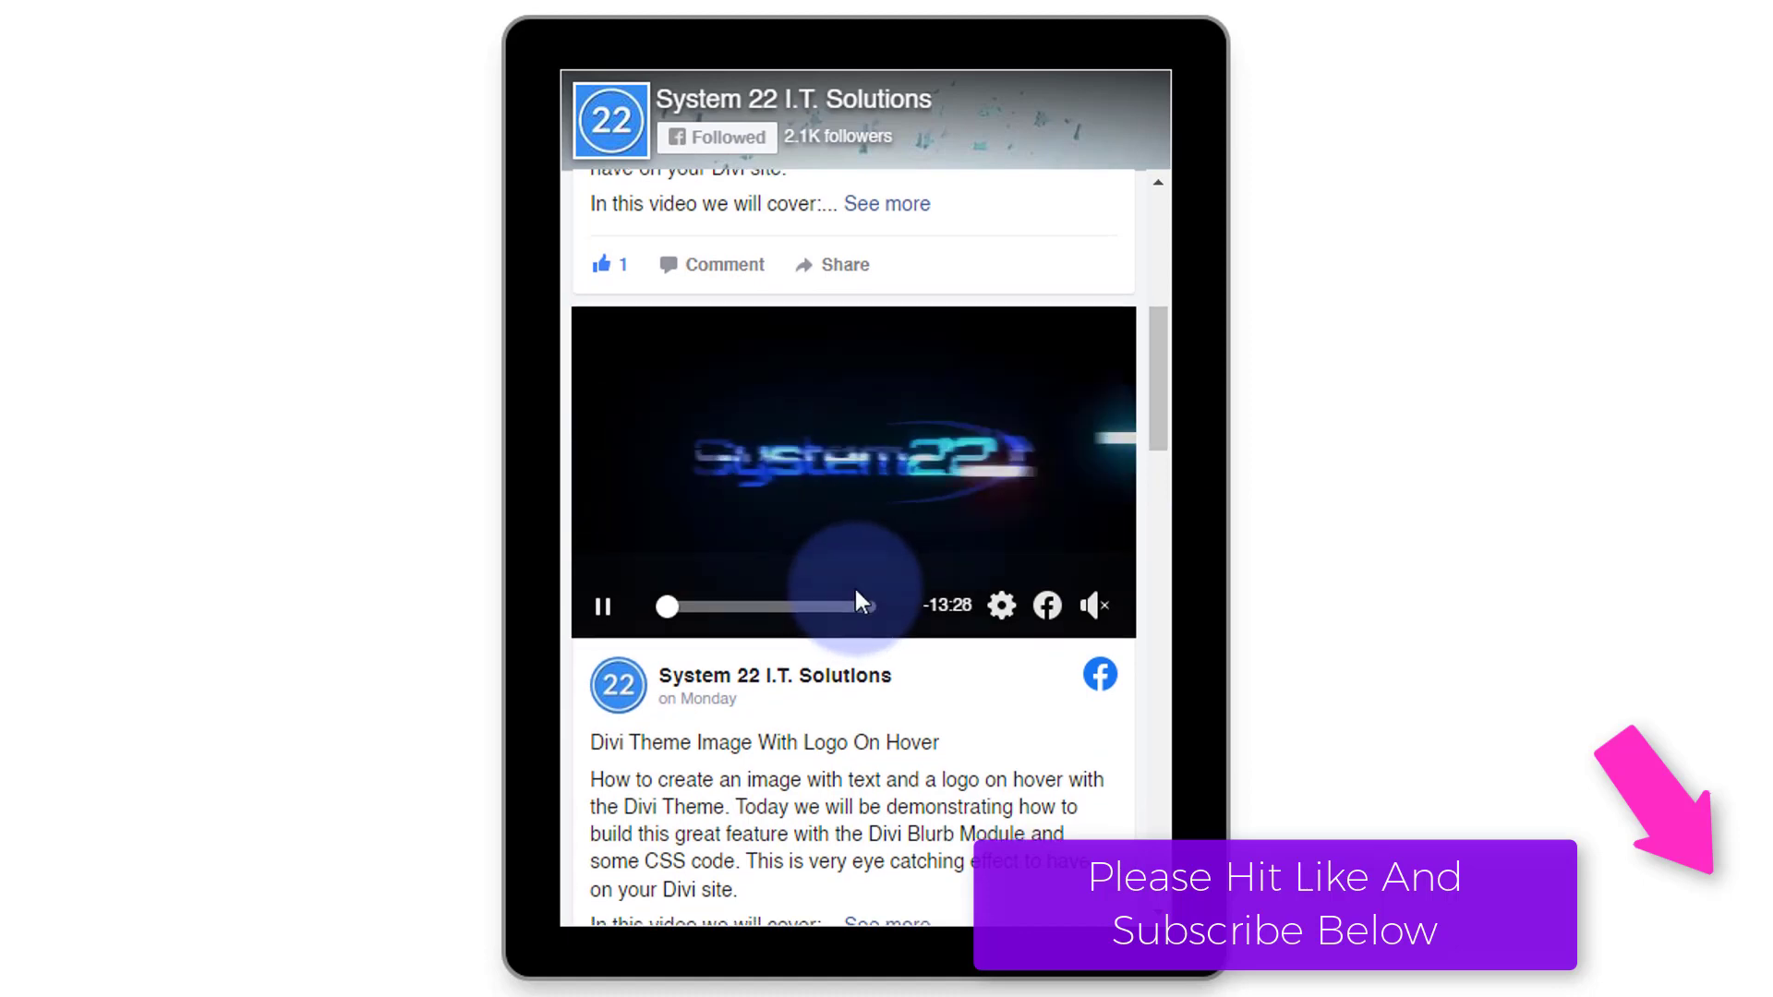
scroll(857, 596, "down", 3)
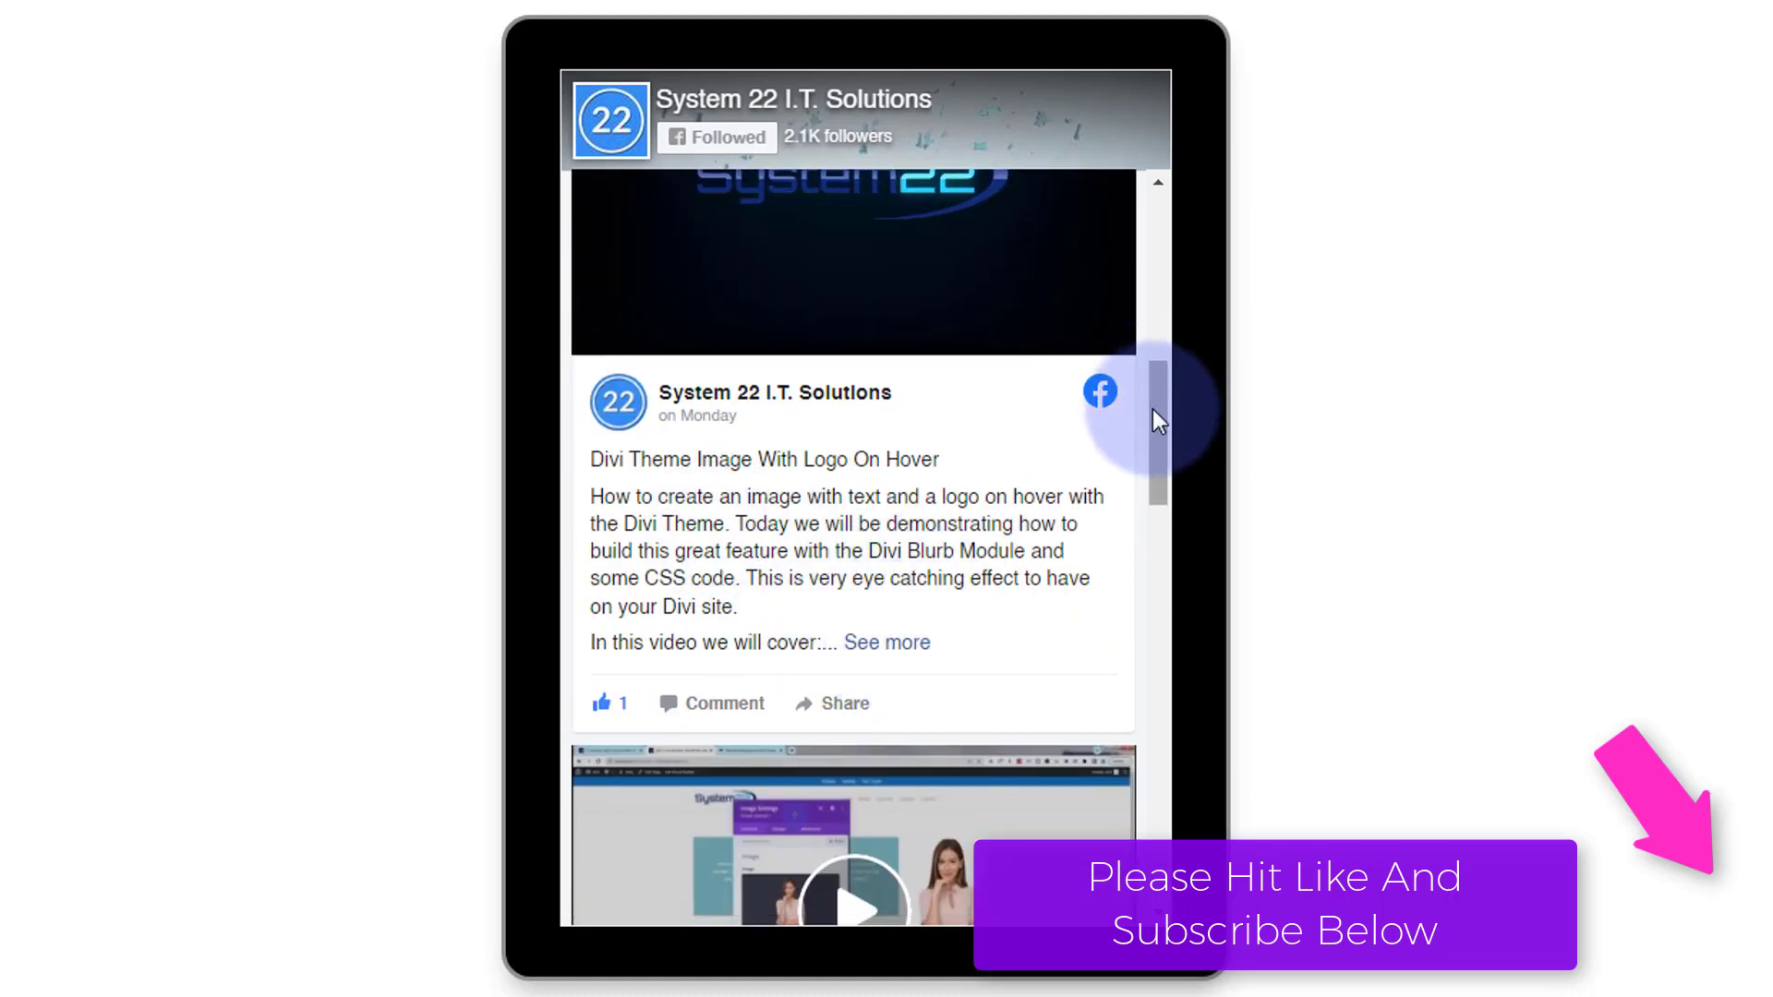
left_click_drag(1153, 410, 1153, 222)
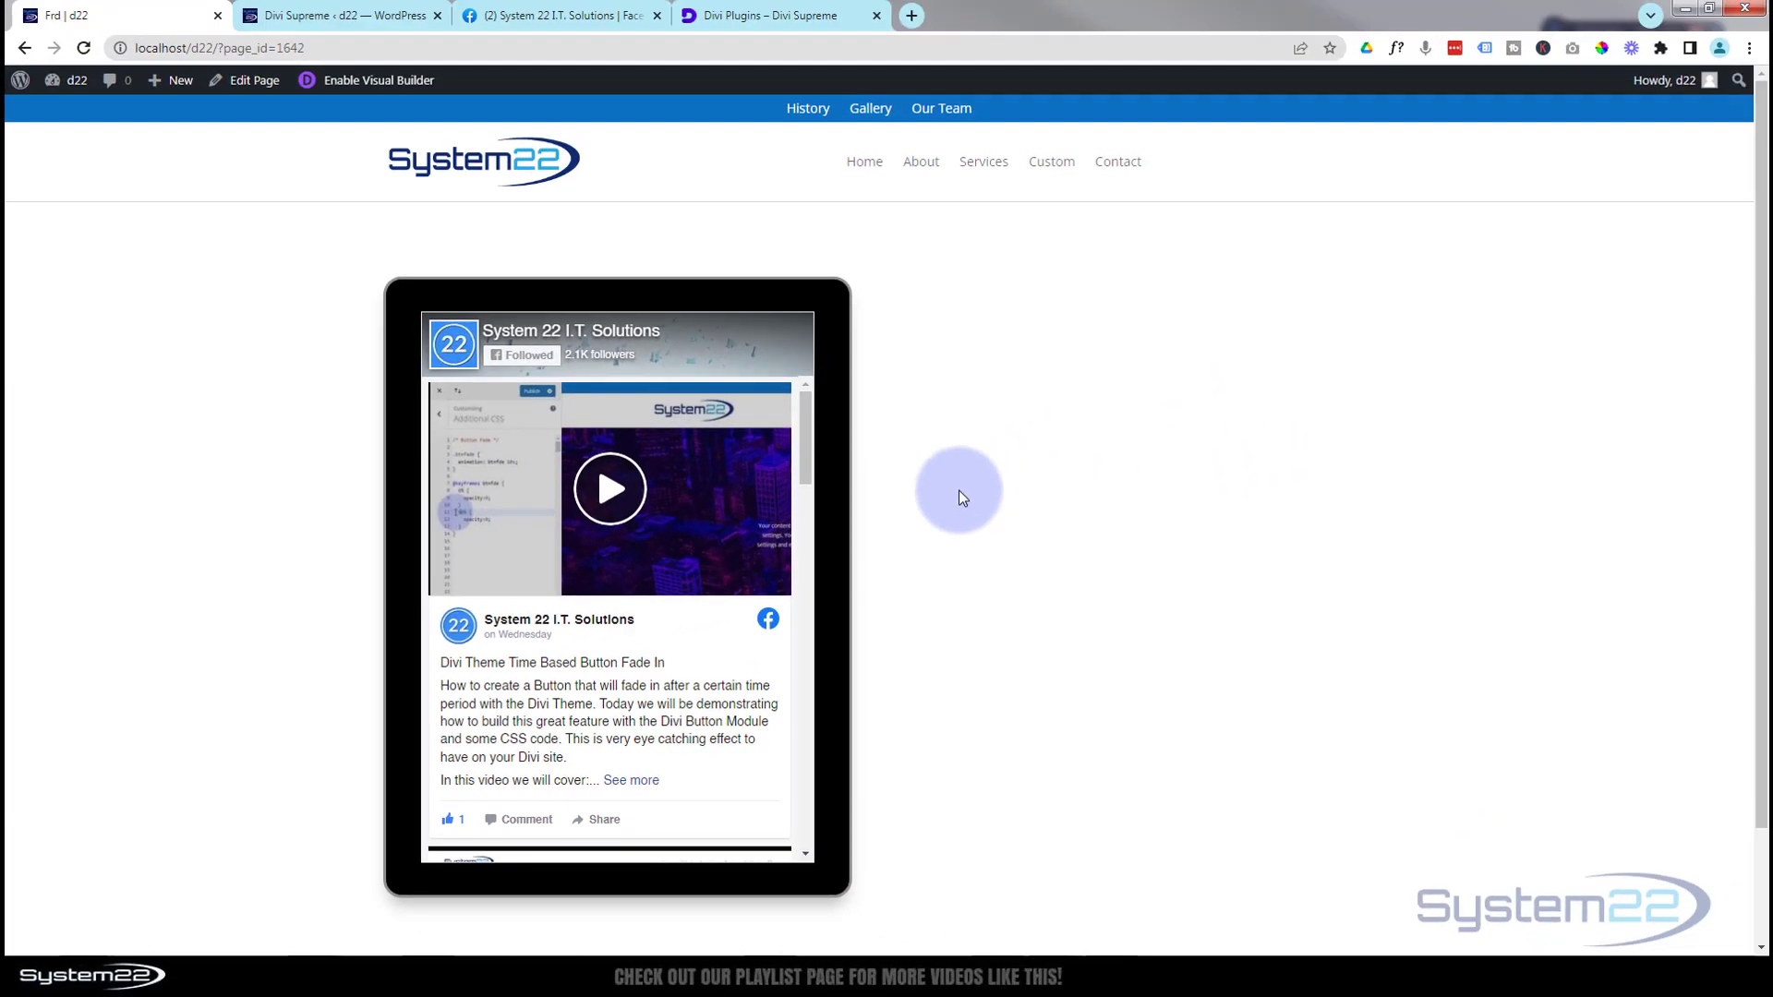
Review the Supreme Modules Lite plugin from the Divi Plugins page through to its free download section
left_click(789, 18)
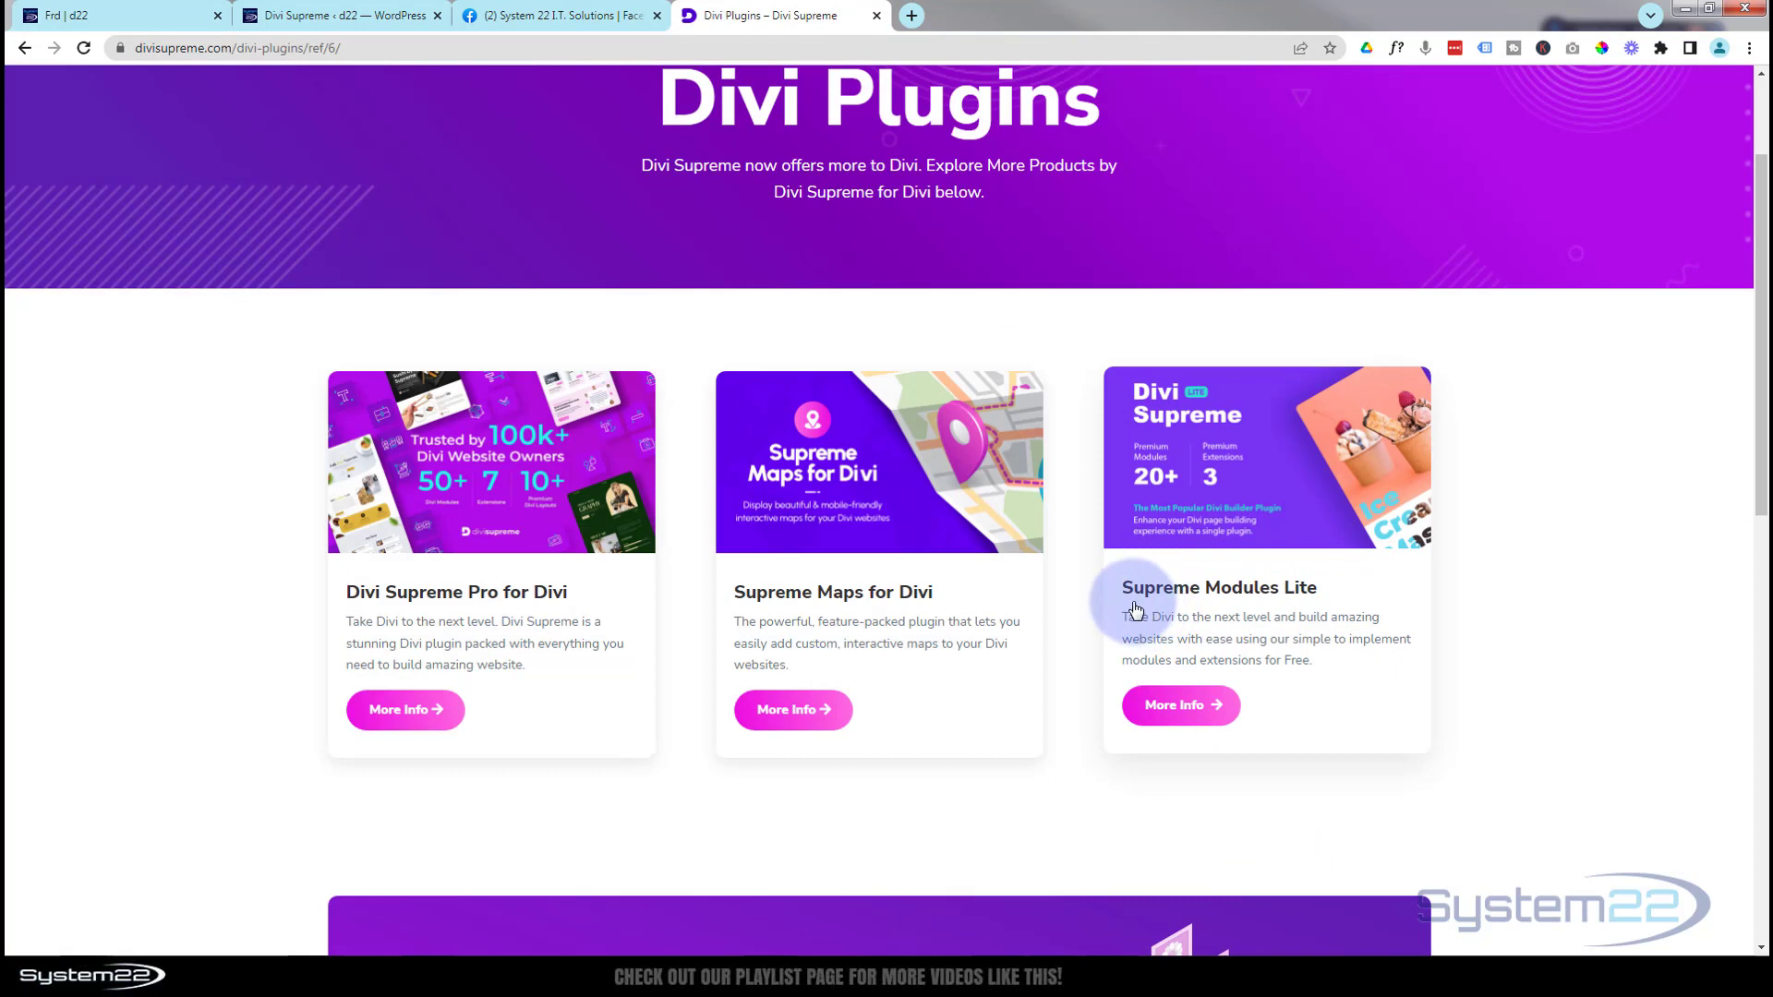
left_click(1182, 711)
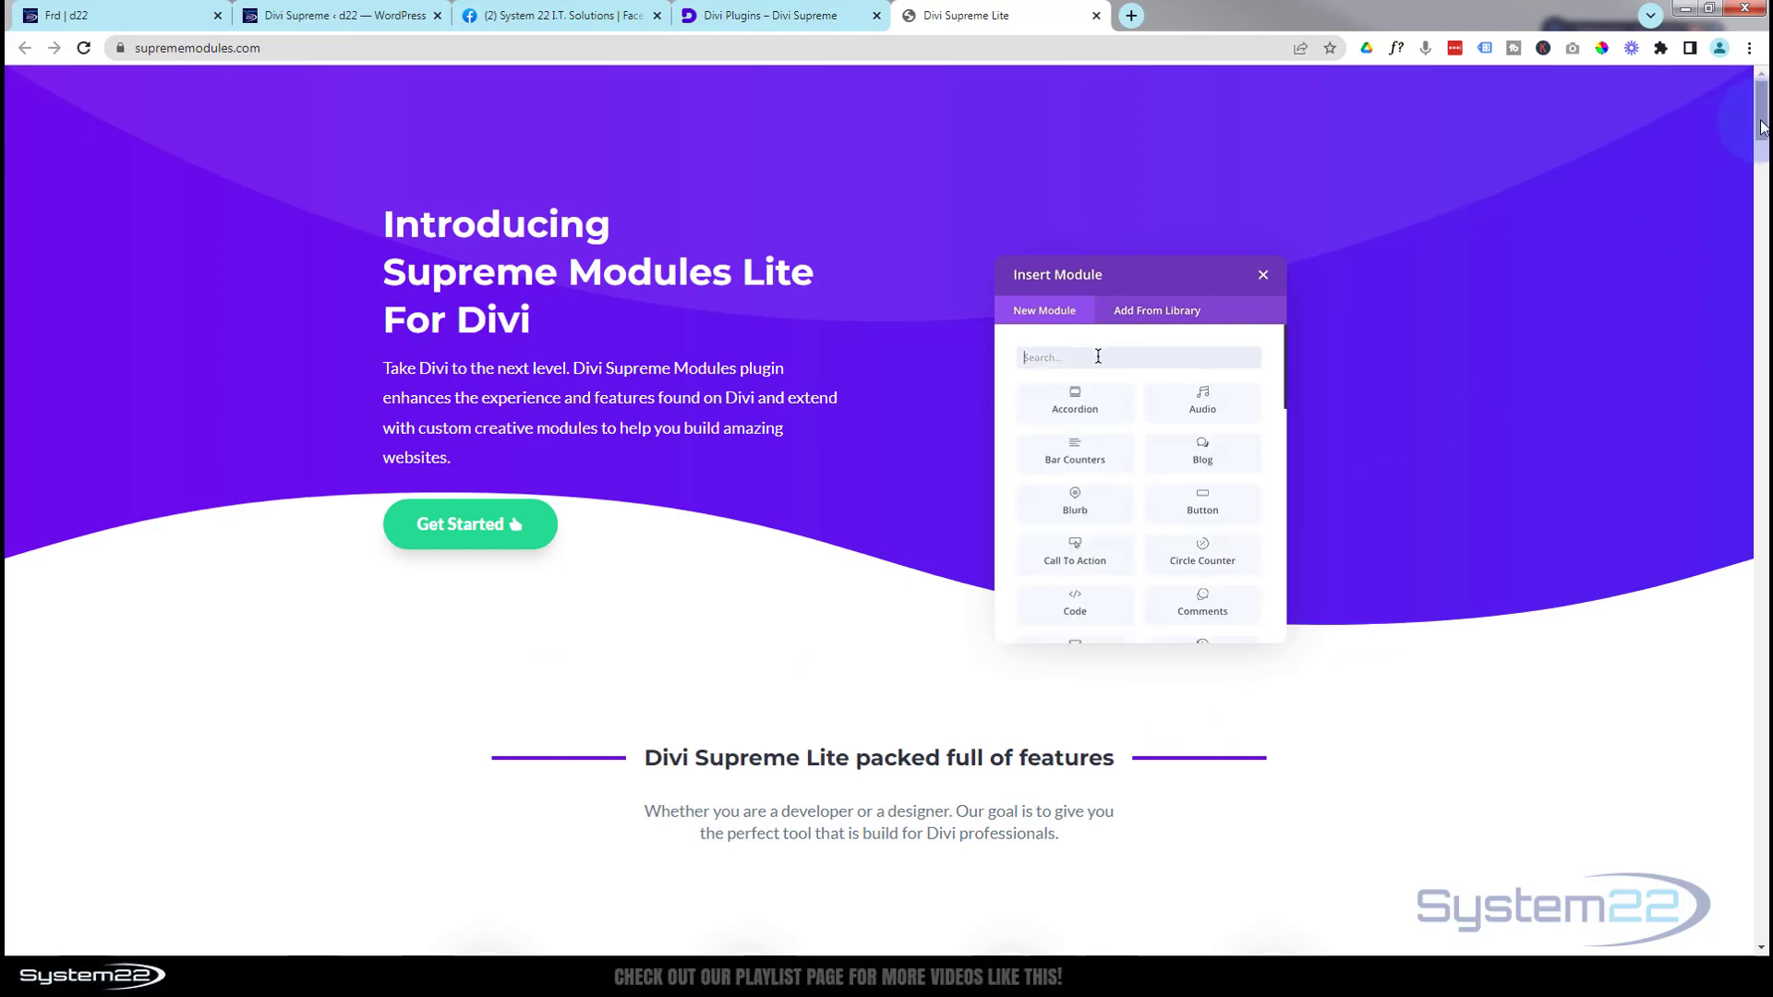
left_click_drag(1762, 111, 1762, 907)
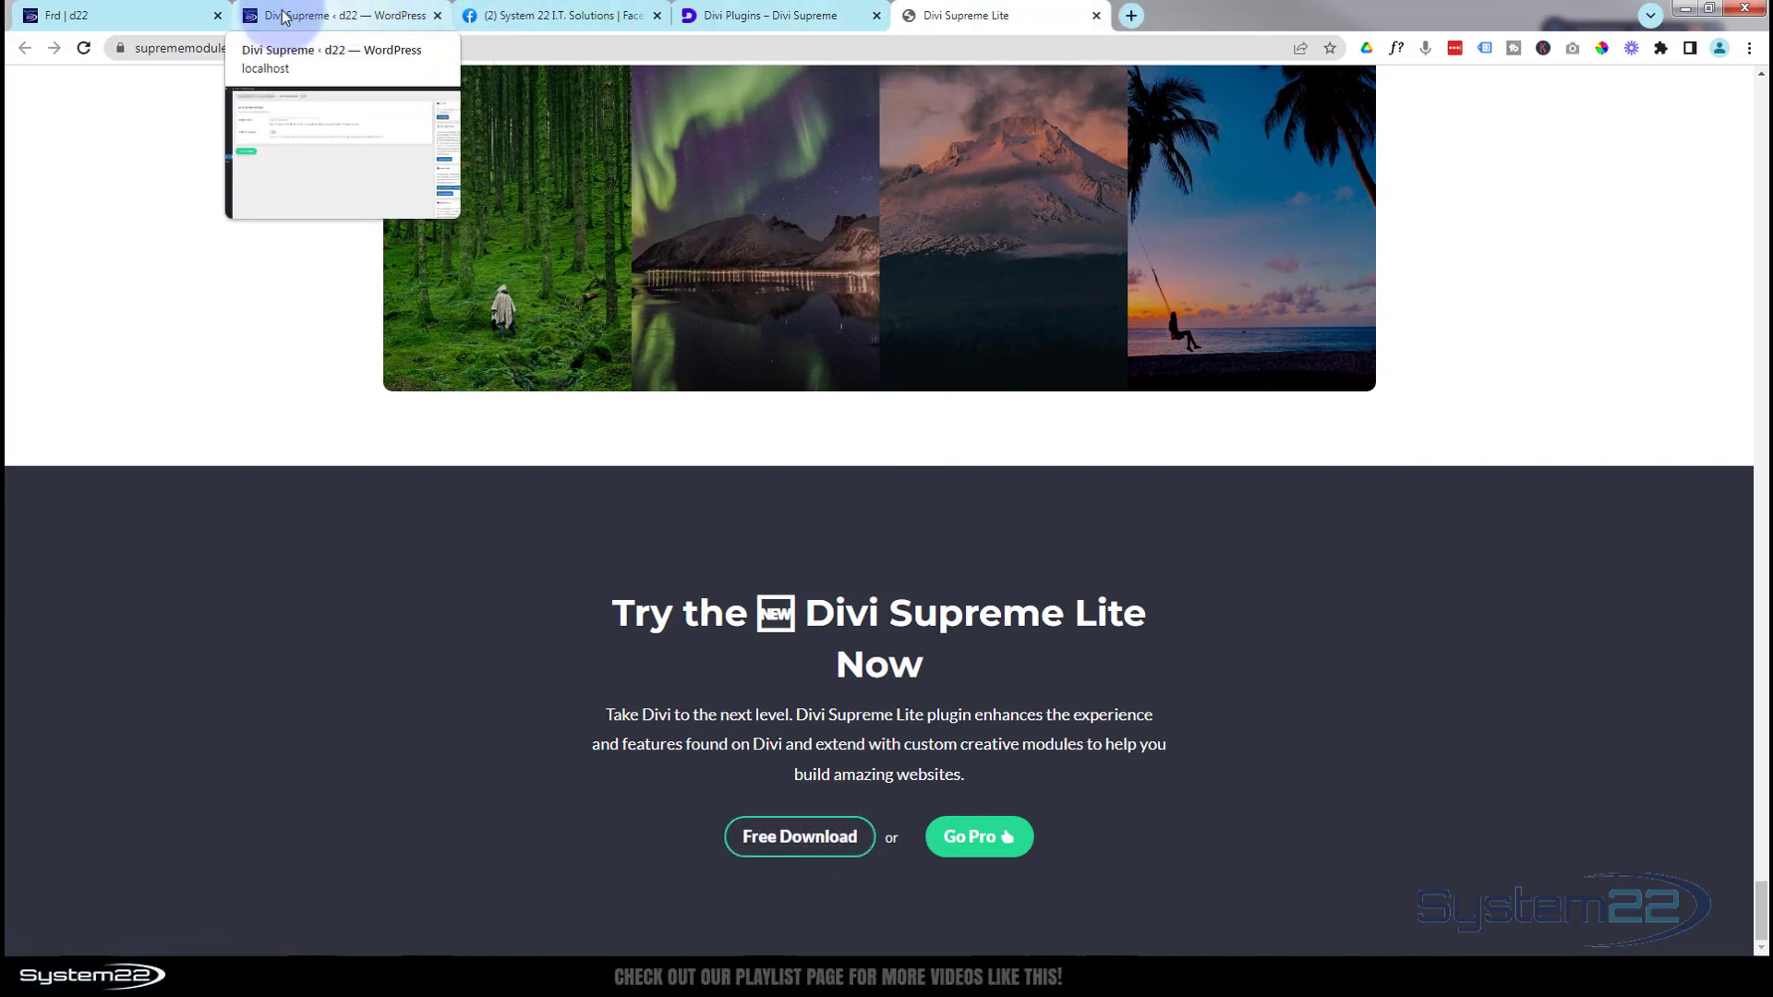
Enable the Visual Builder on the Frd page and delete the existing Facebook feed module from the row's first column
left_click(133, 23)
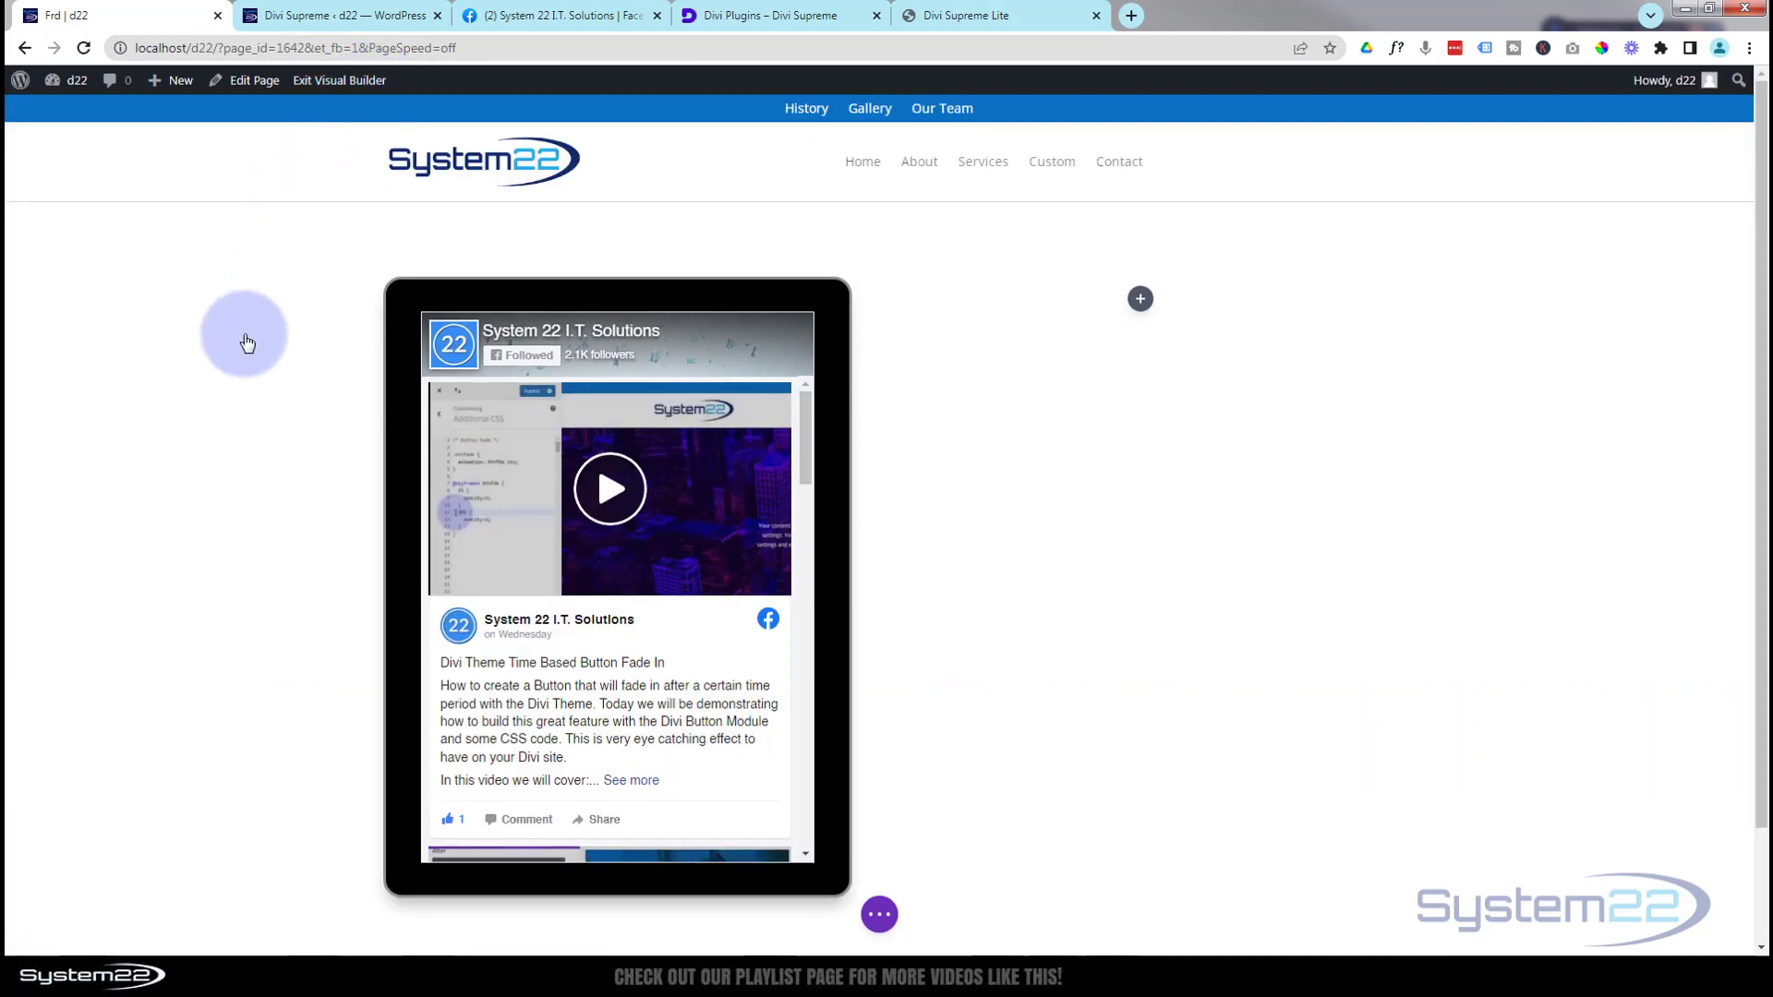
mouse_move(245, 339)
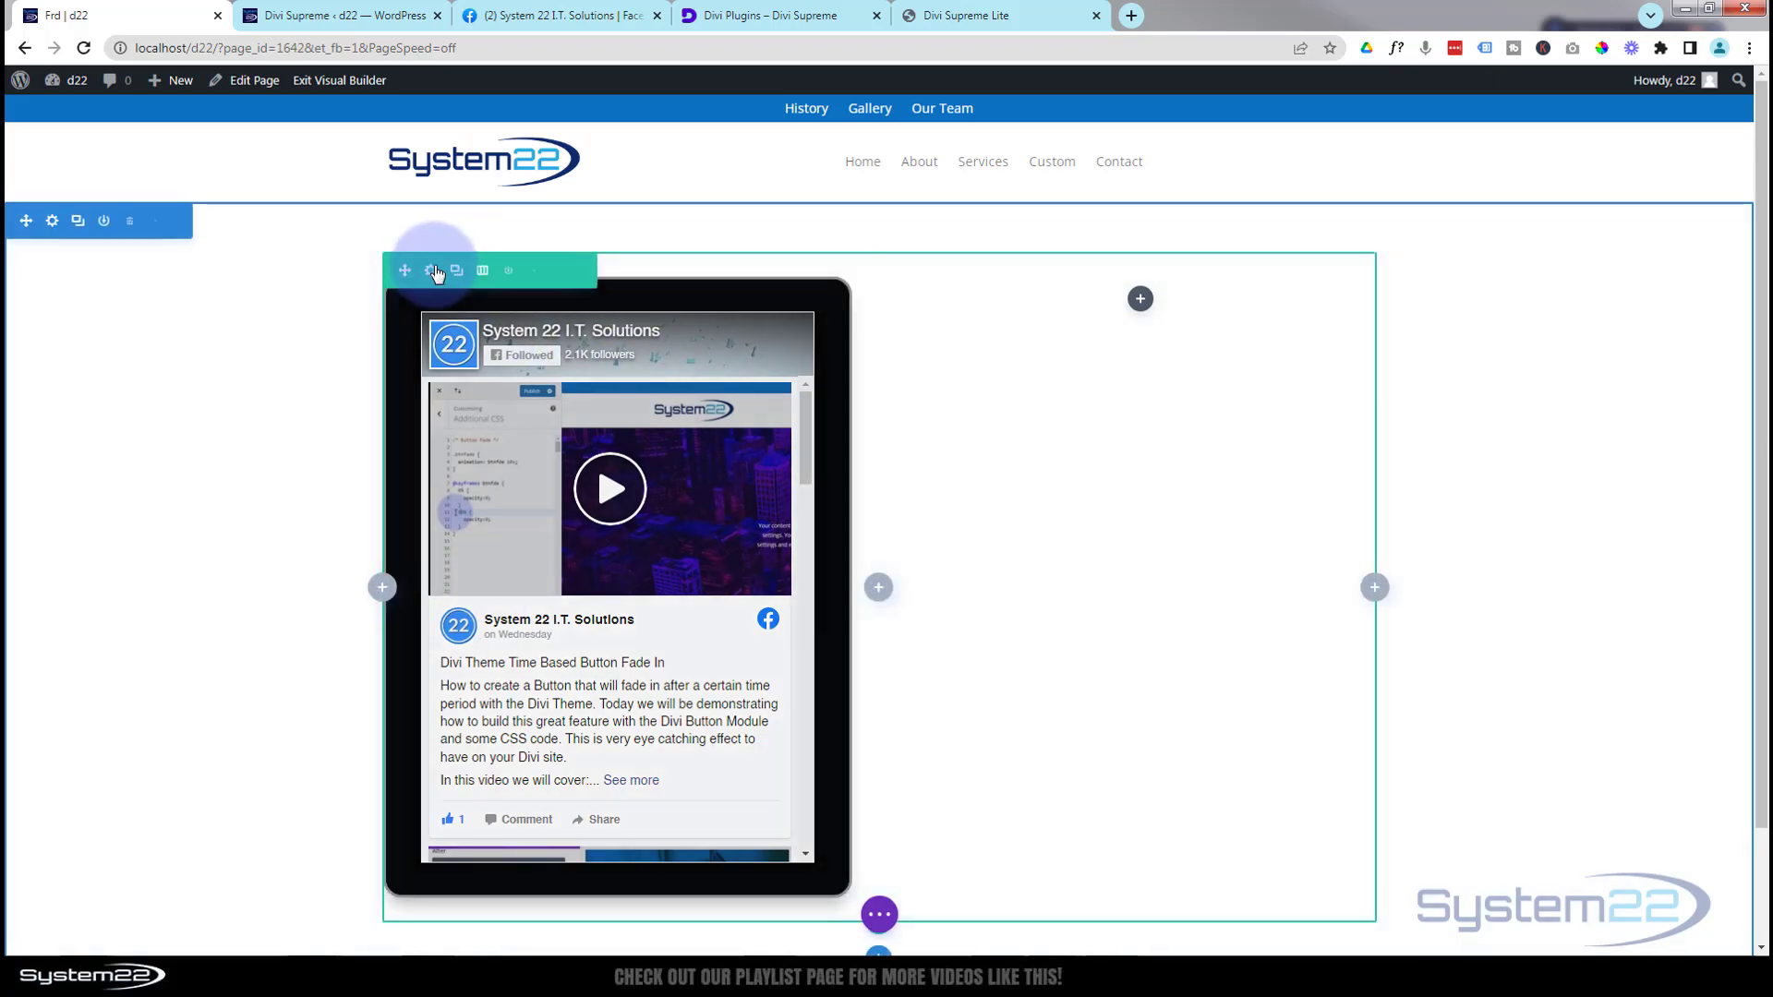
left_click(435, 271)
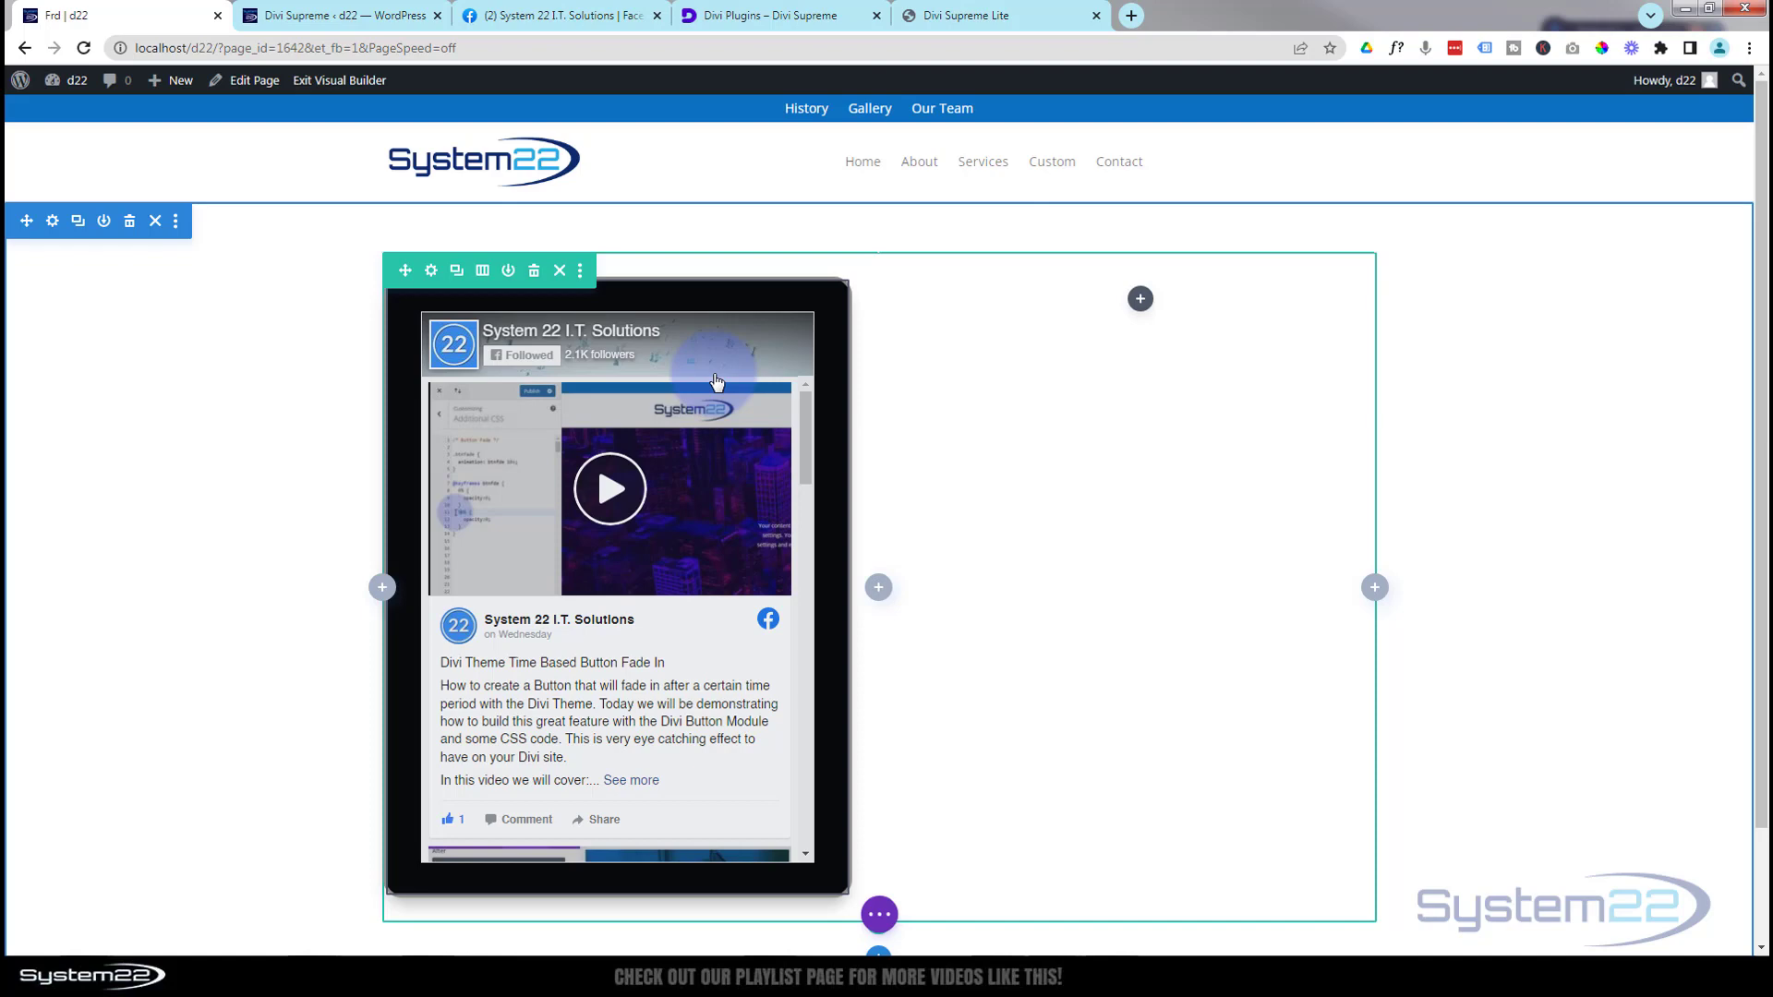
mouse_move(707, 380)
left_click(649, 326)
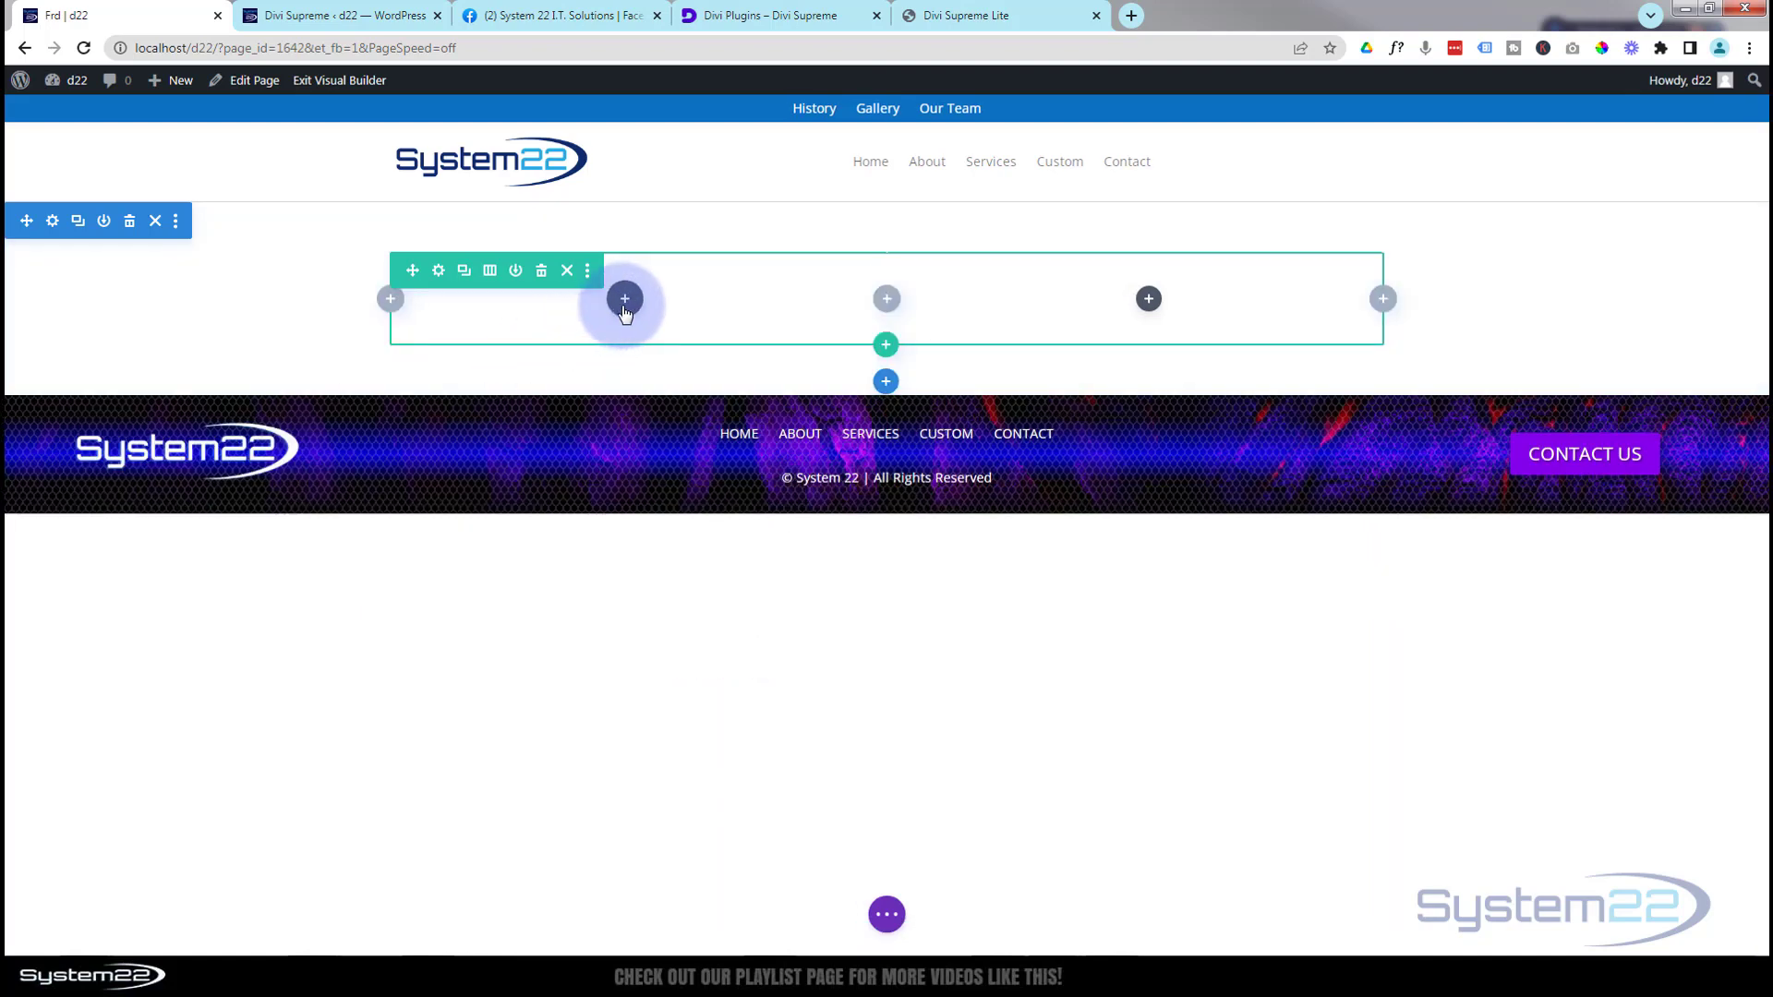
Insert a Supreme Facebook Feed module into the first column of the empty row
left_click(625, 300)
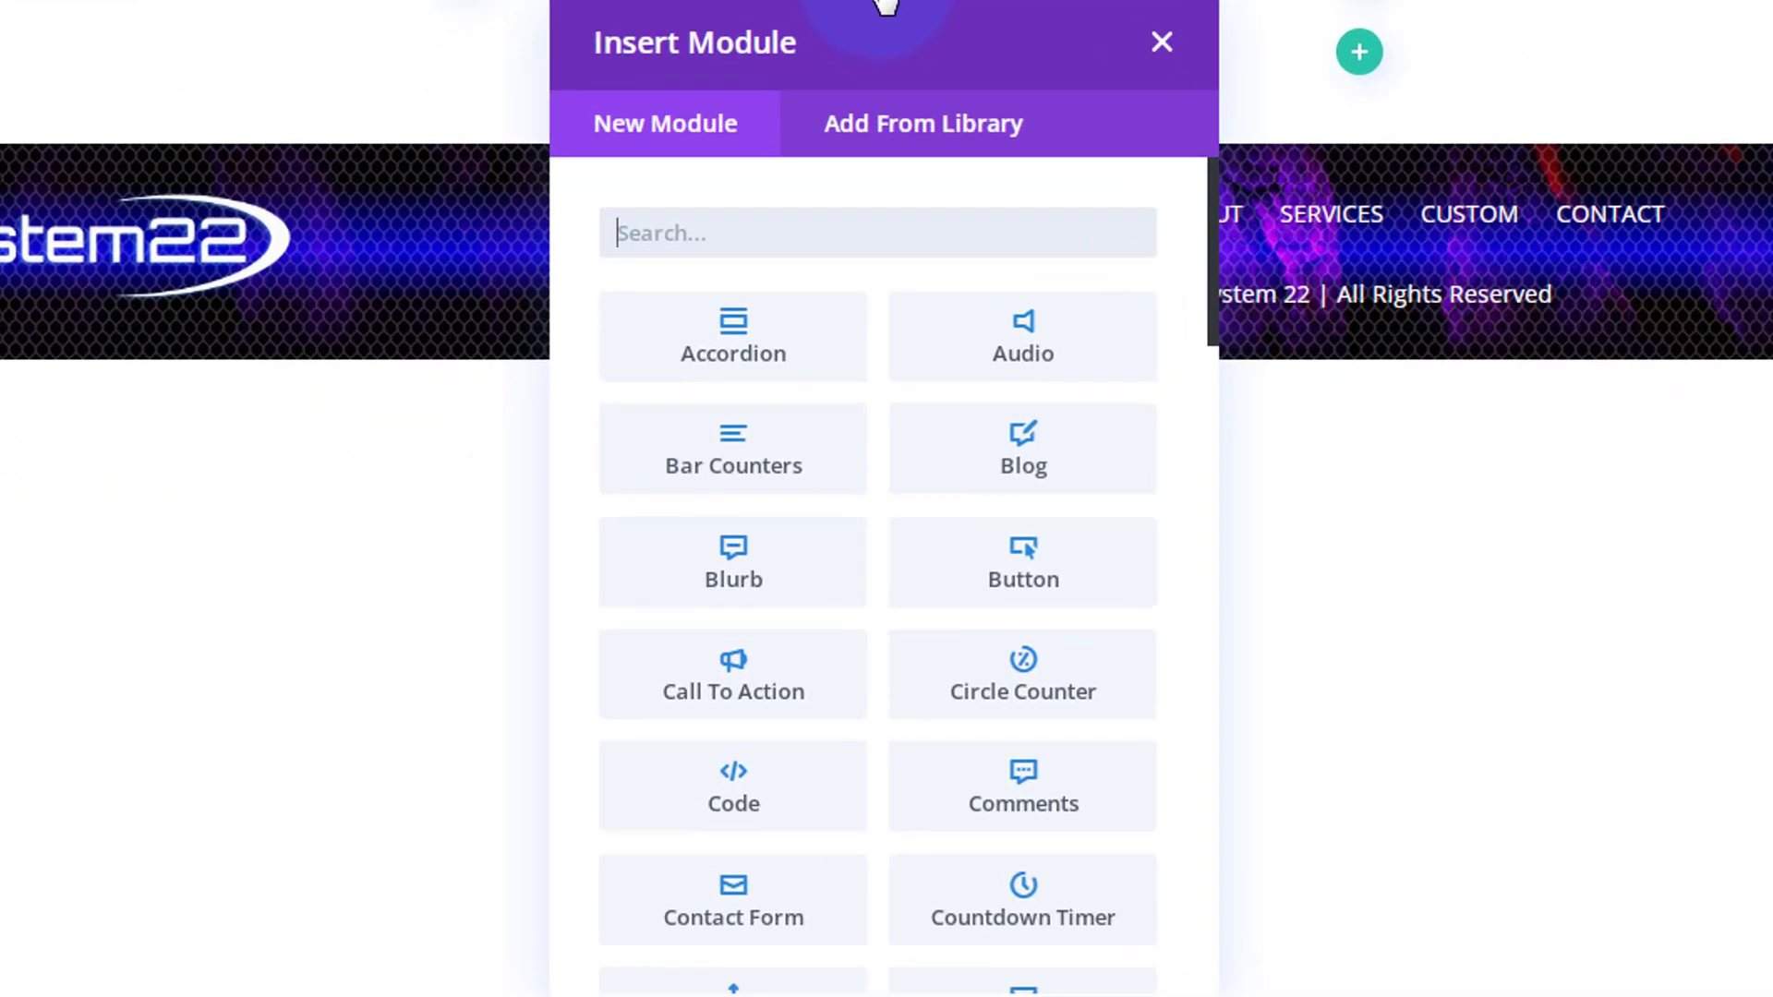
scroll(776, 386, "down", 7)
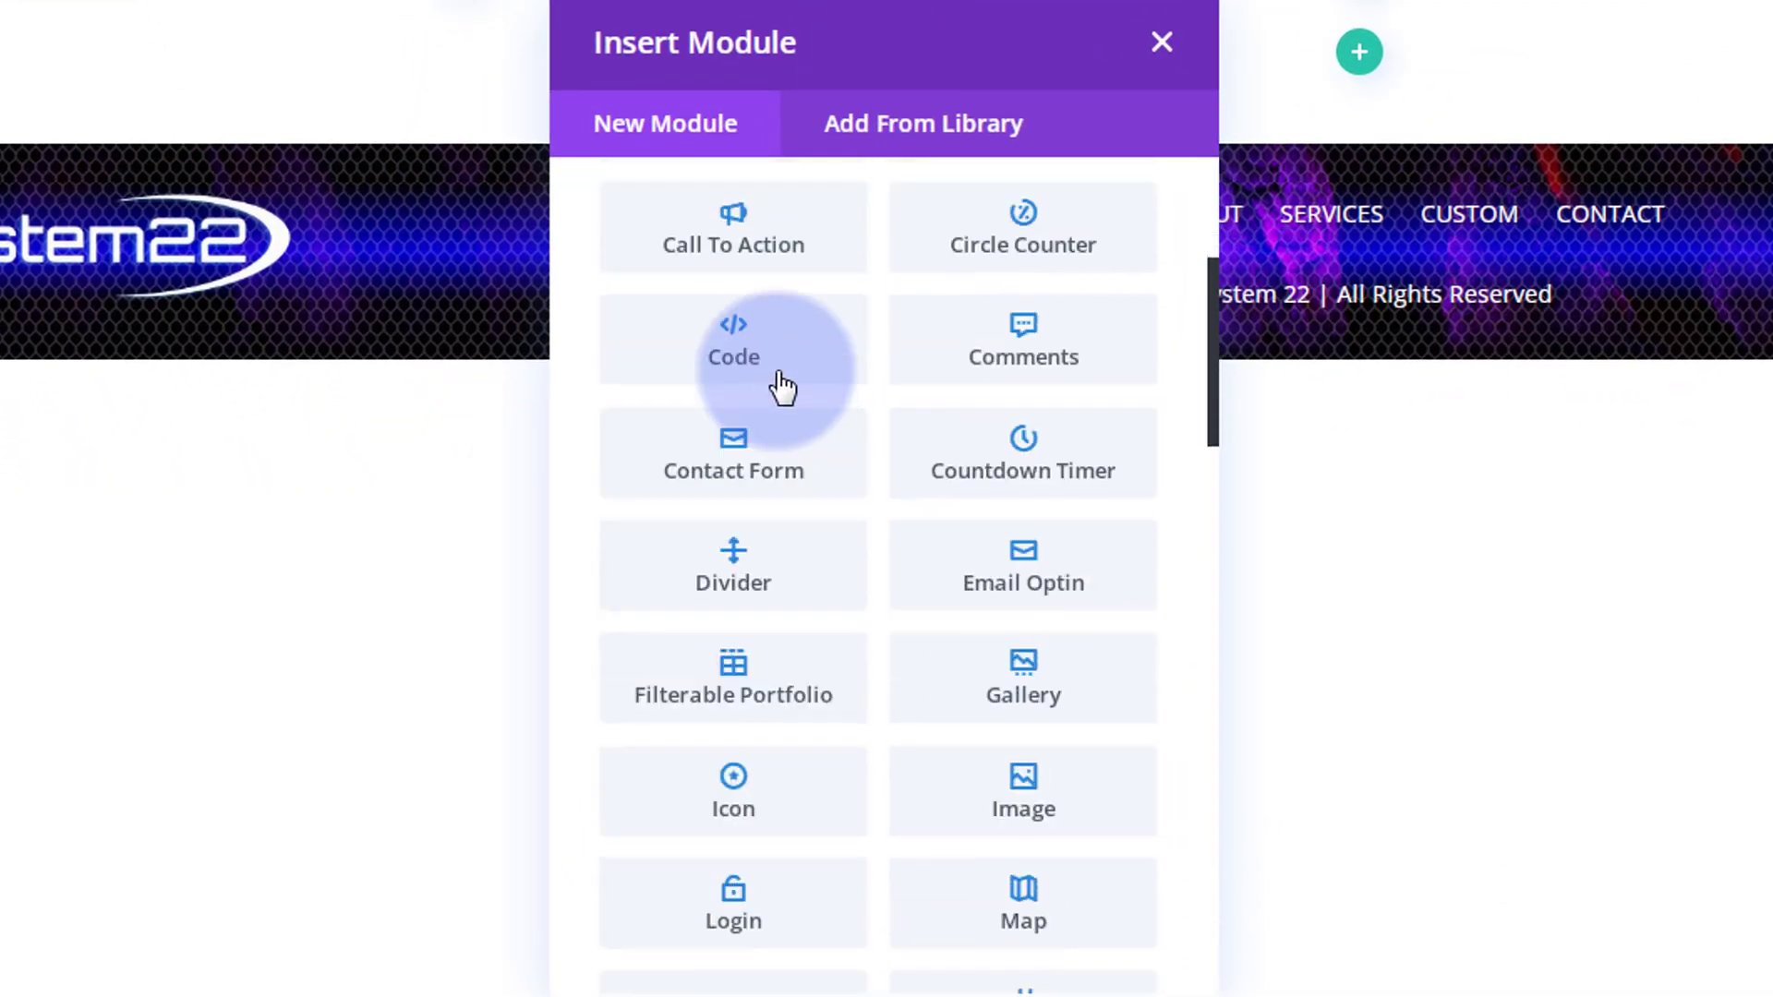
scroll(783, 383, "down", 10)
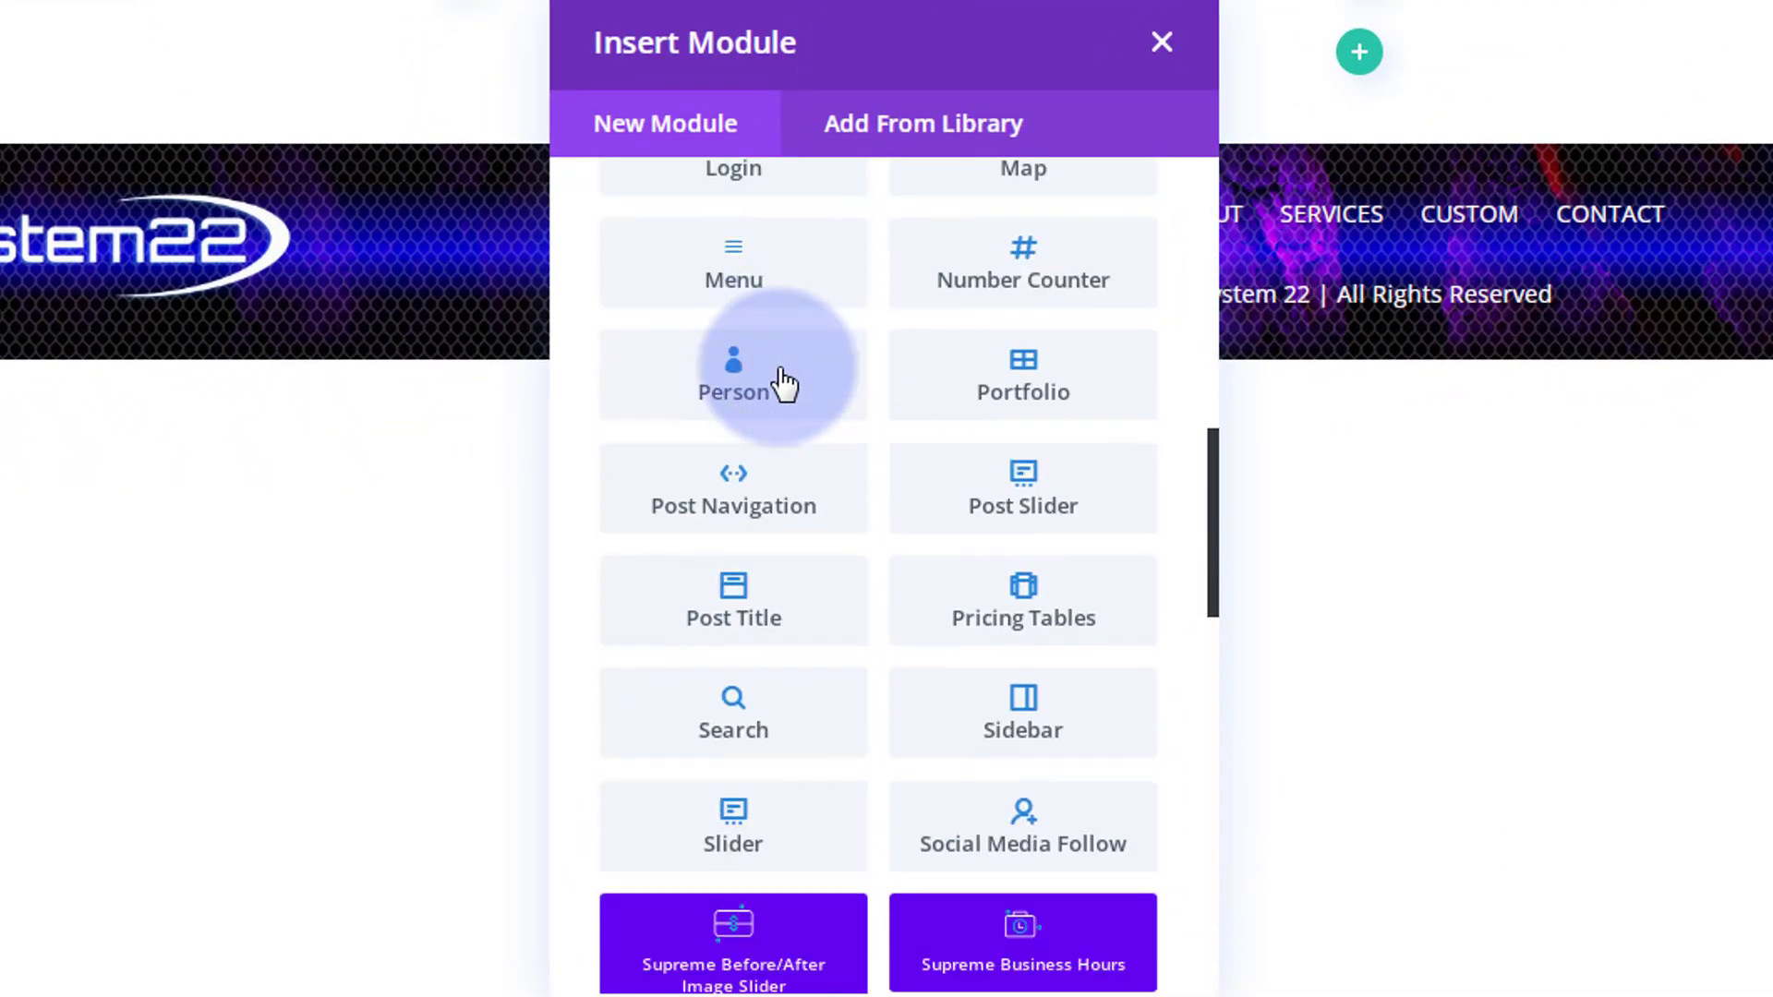
scroll(783, 383, "down", 5)
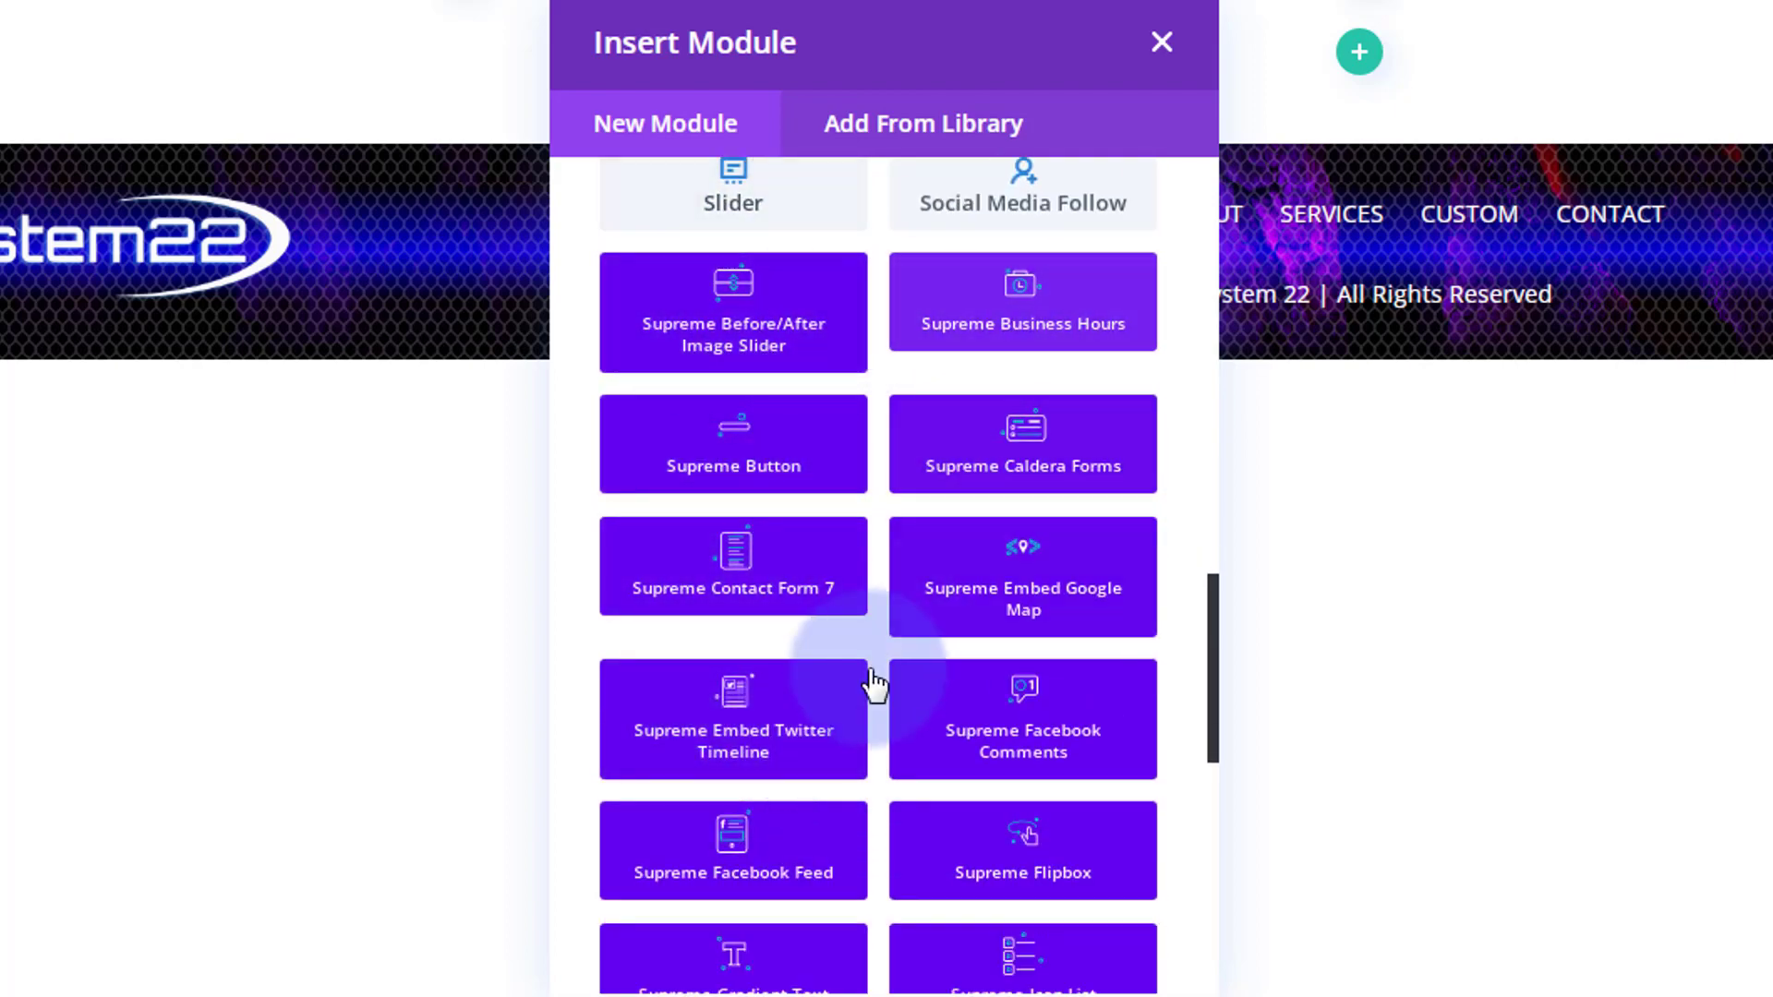
scroll(872, 681, "down", 2)
scroll(870, 663, "down", 8)
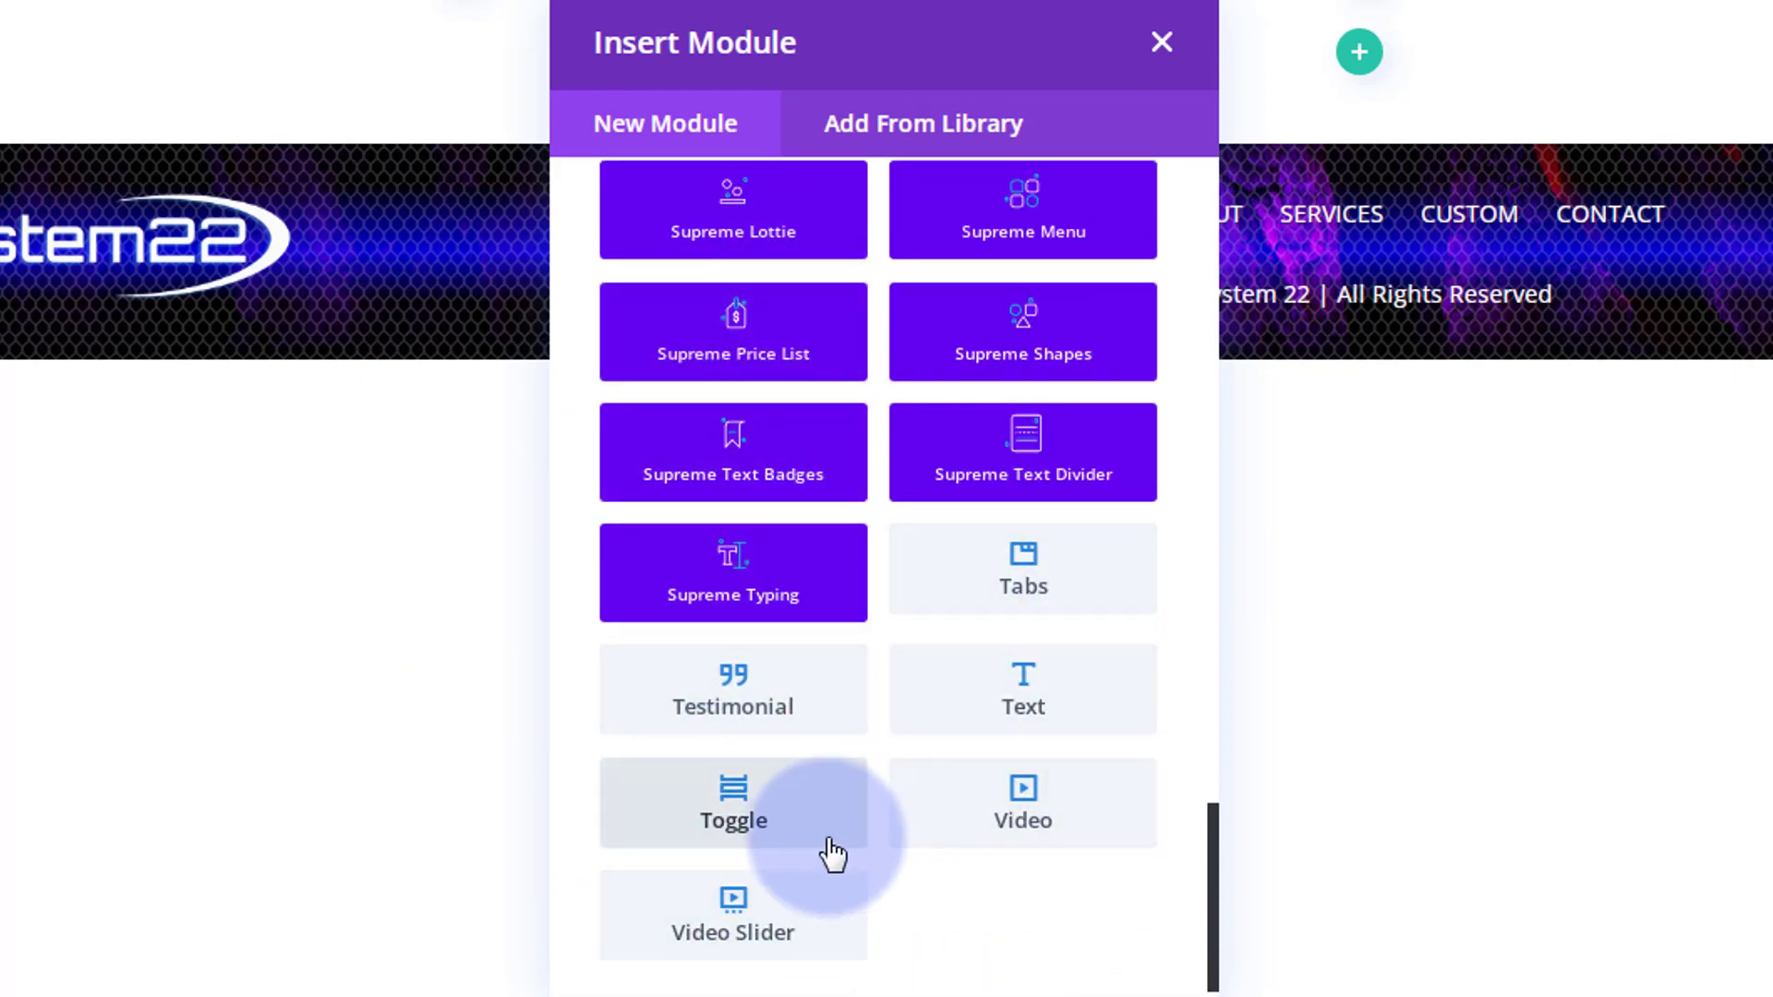
scroll(788, 811, "up", 4)
scroll(787, 812, "up", 3)
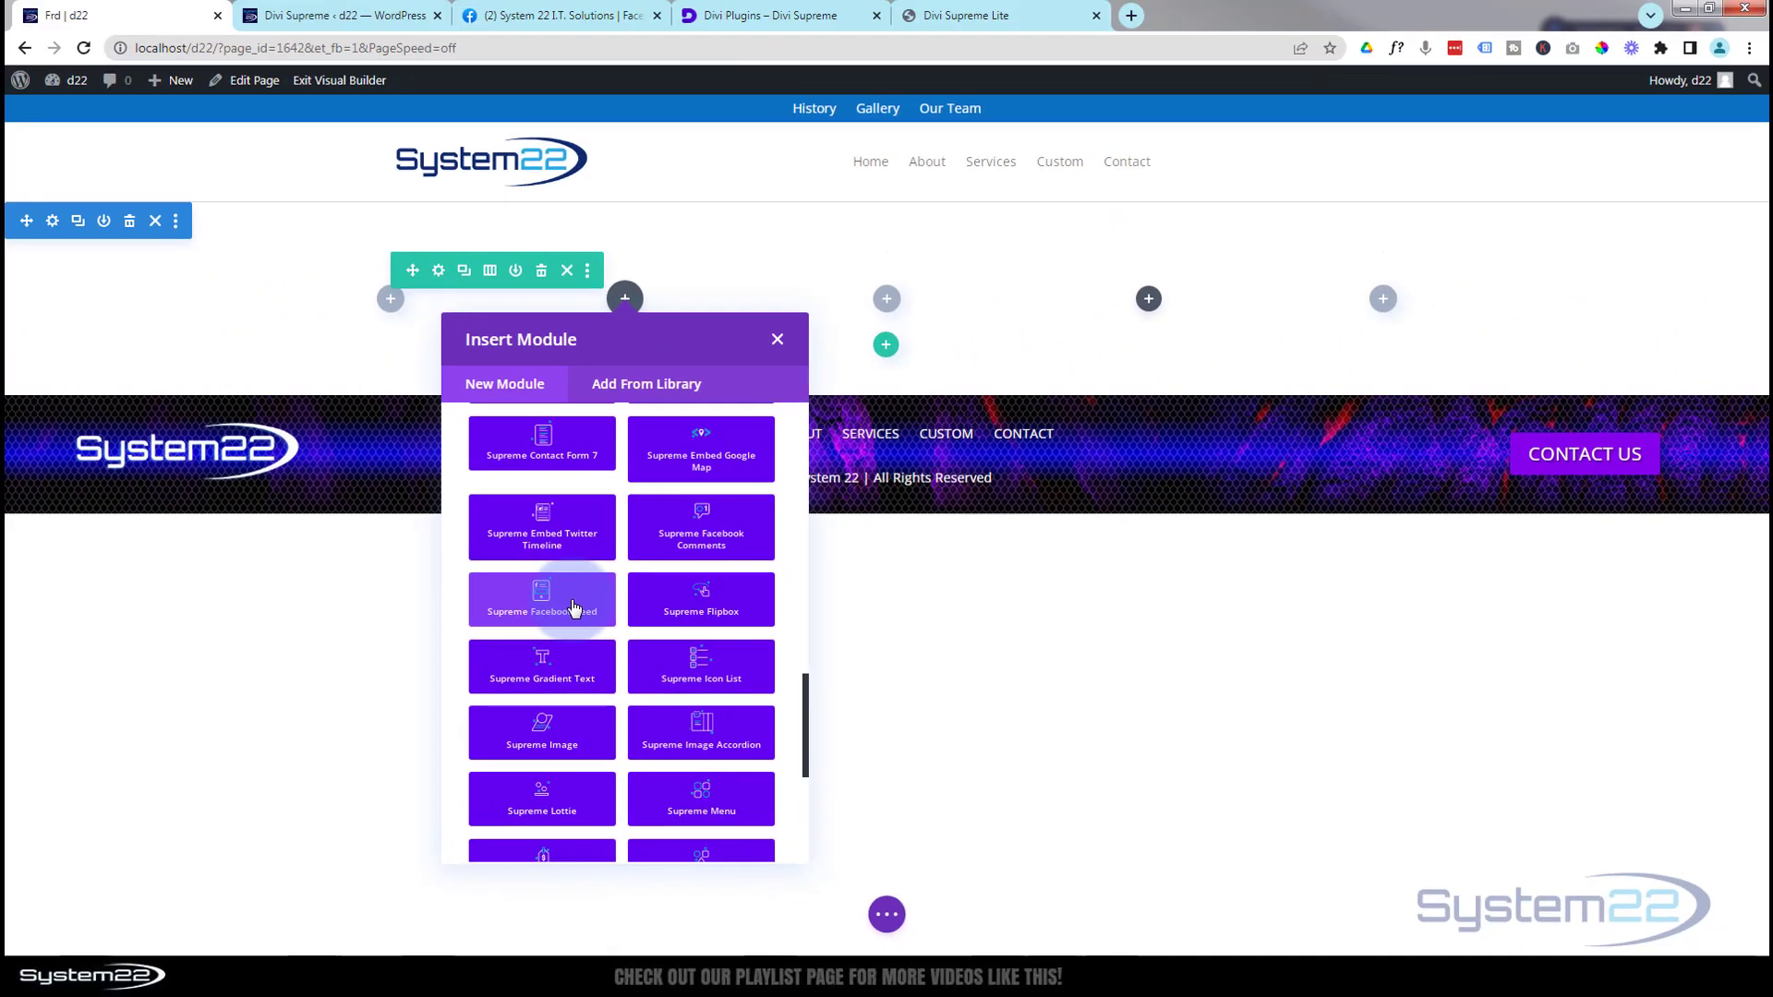
left_click(573, 606)
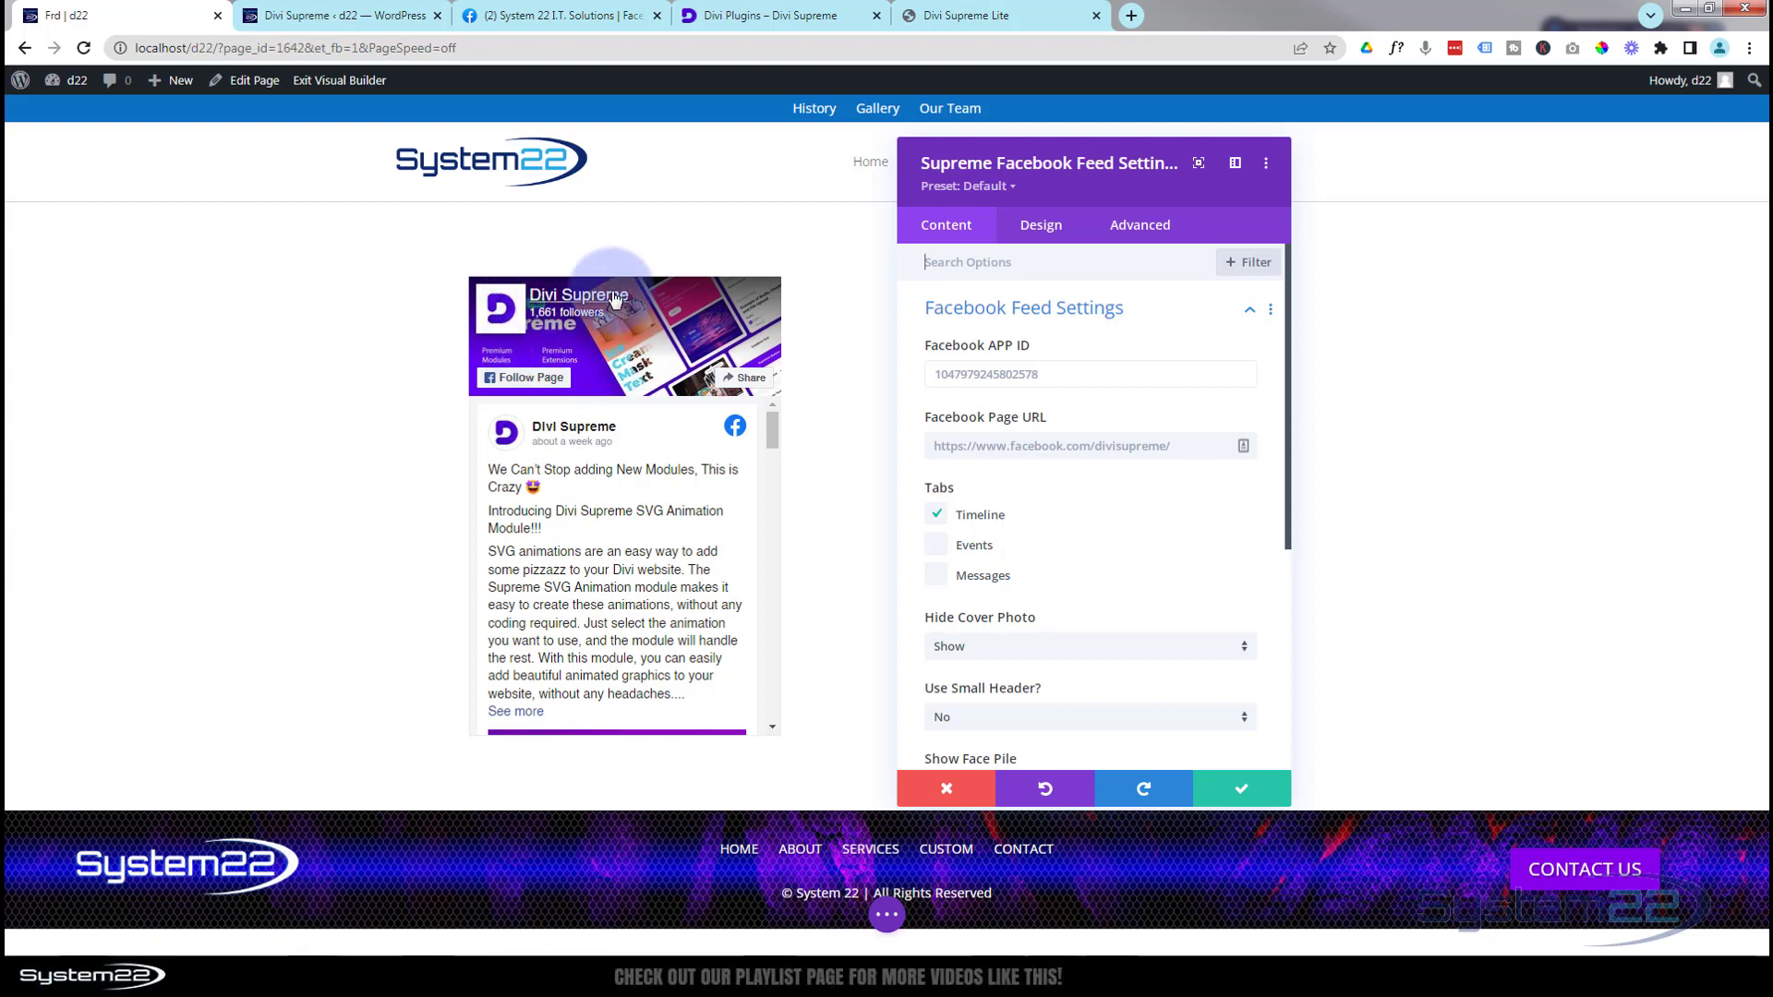
Show the help for the feed's Facebook APP ID setting and open the linked Facebook Developer apps page
scroll(629, 640, "down", 1)
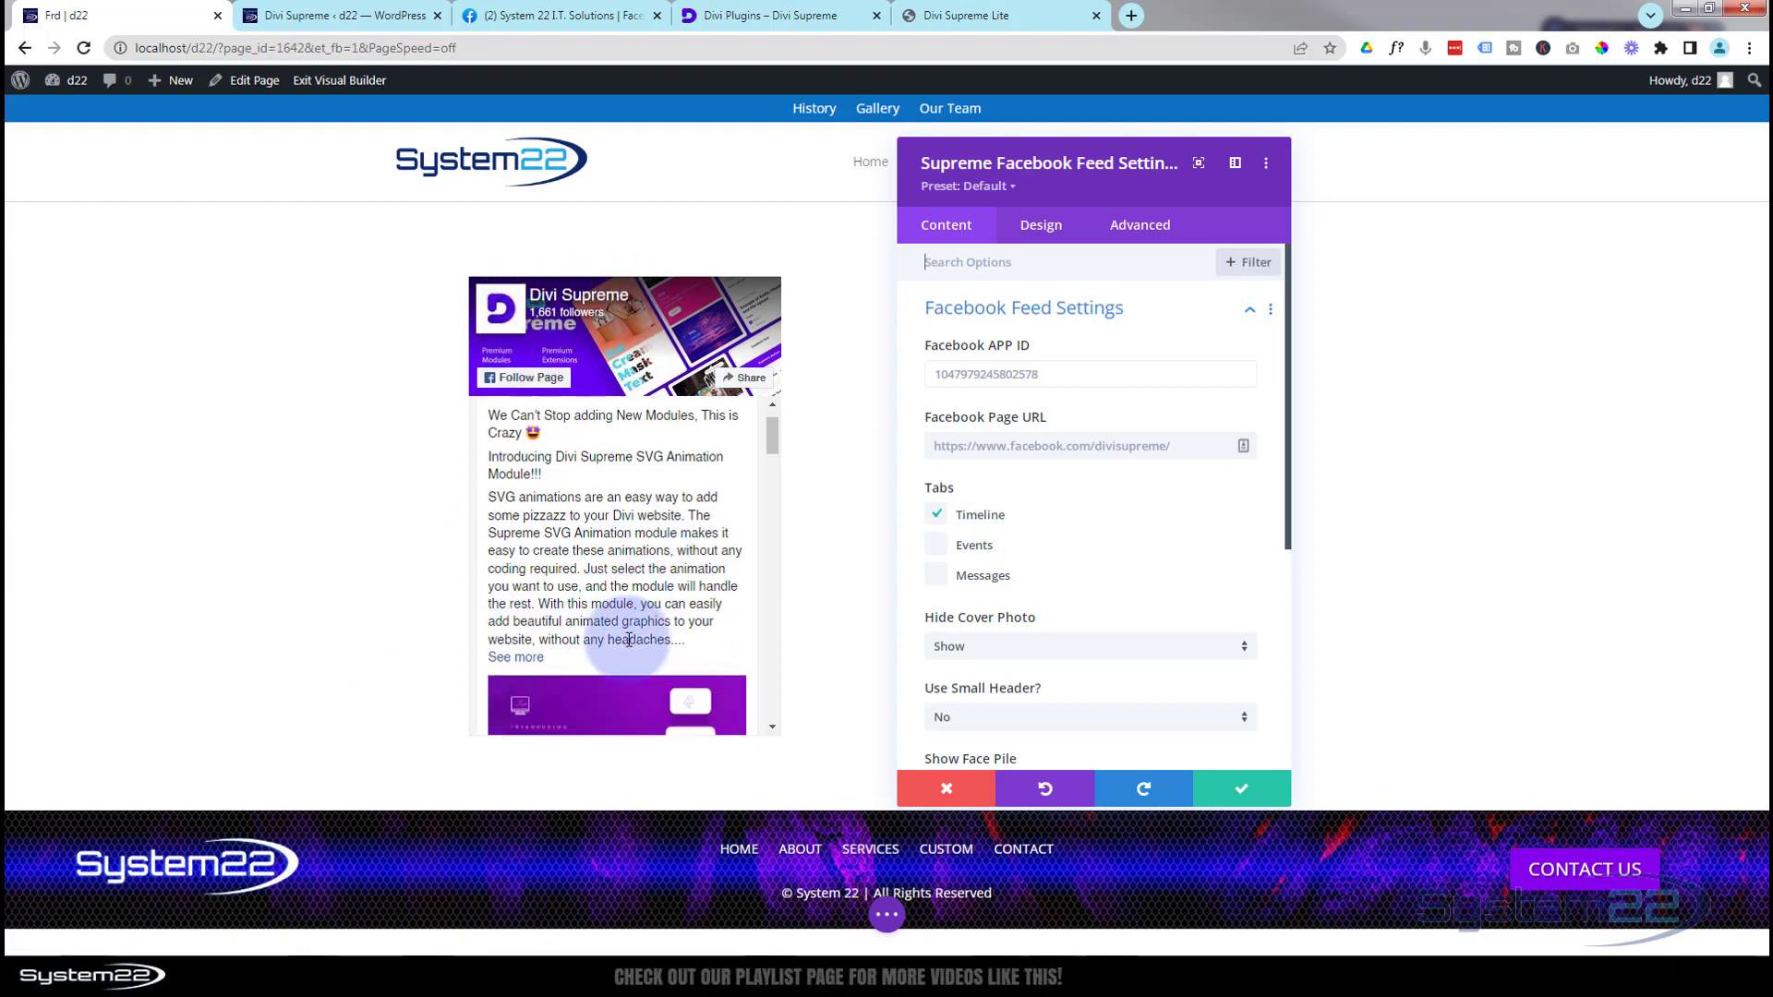
scroll(629, 640, "down", 2)
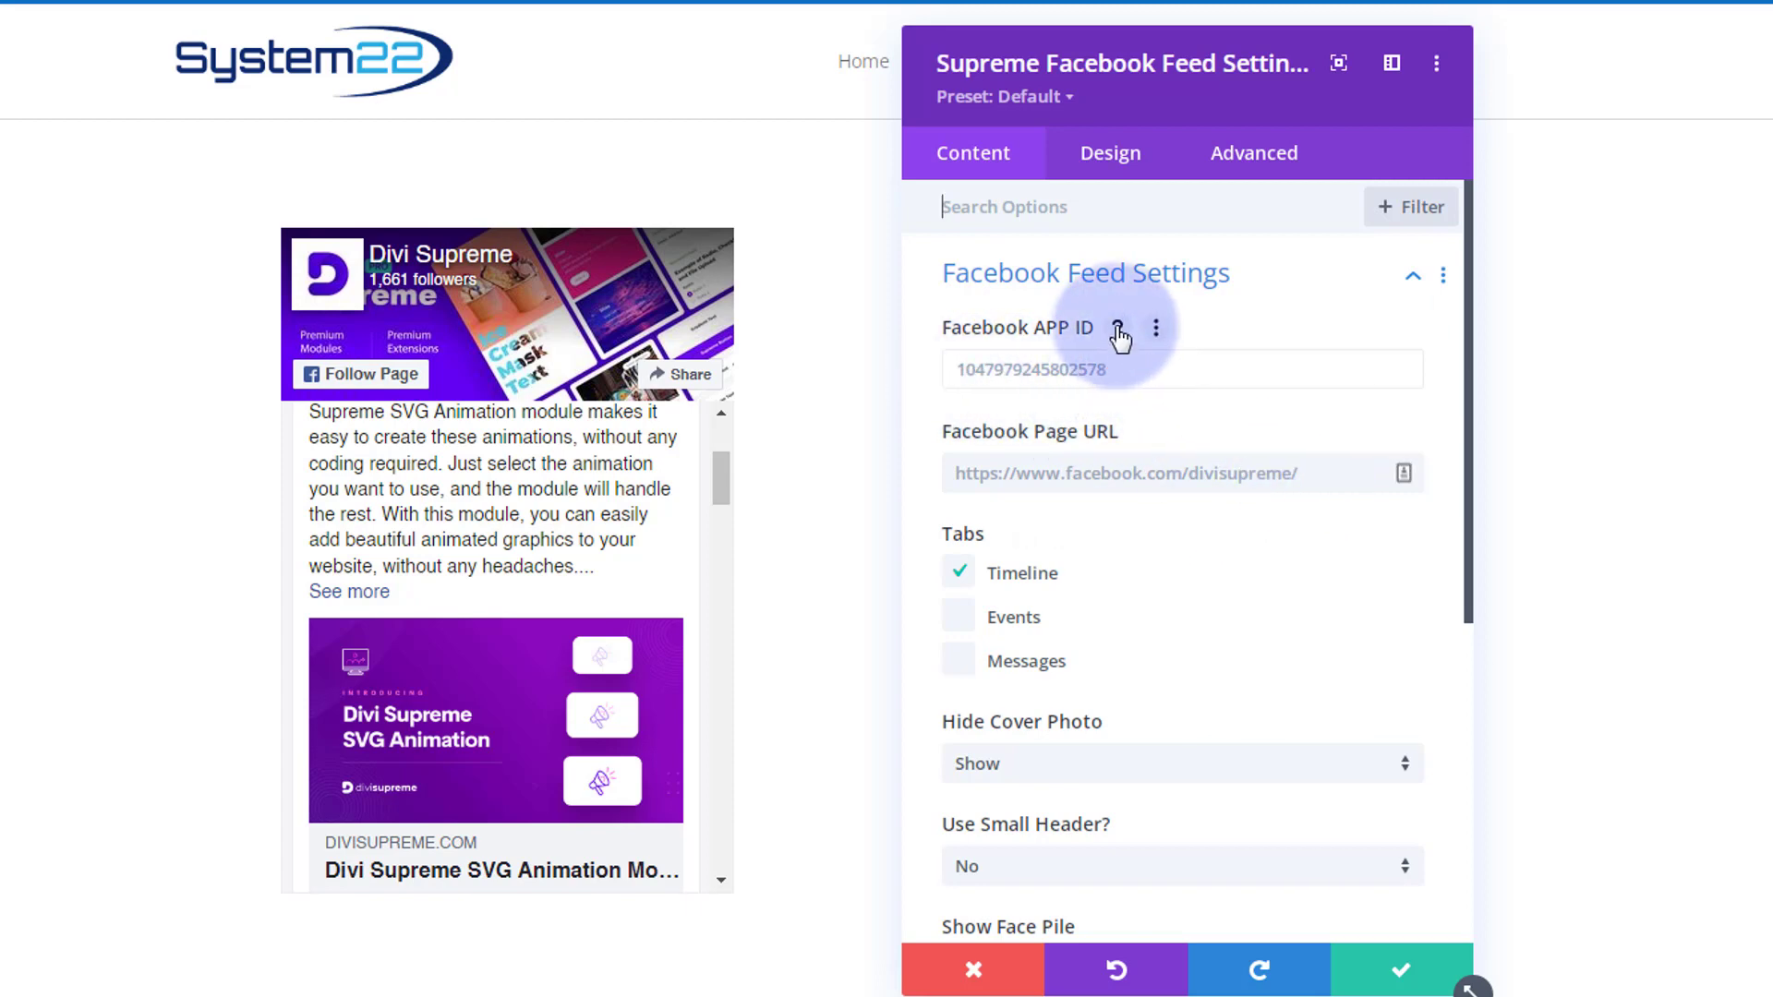
left_click(1118, 329)
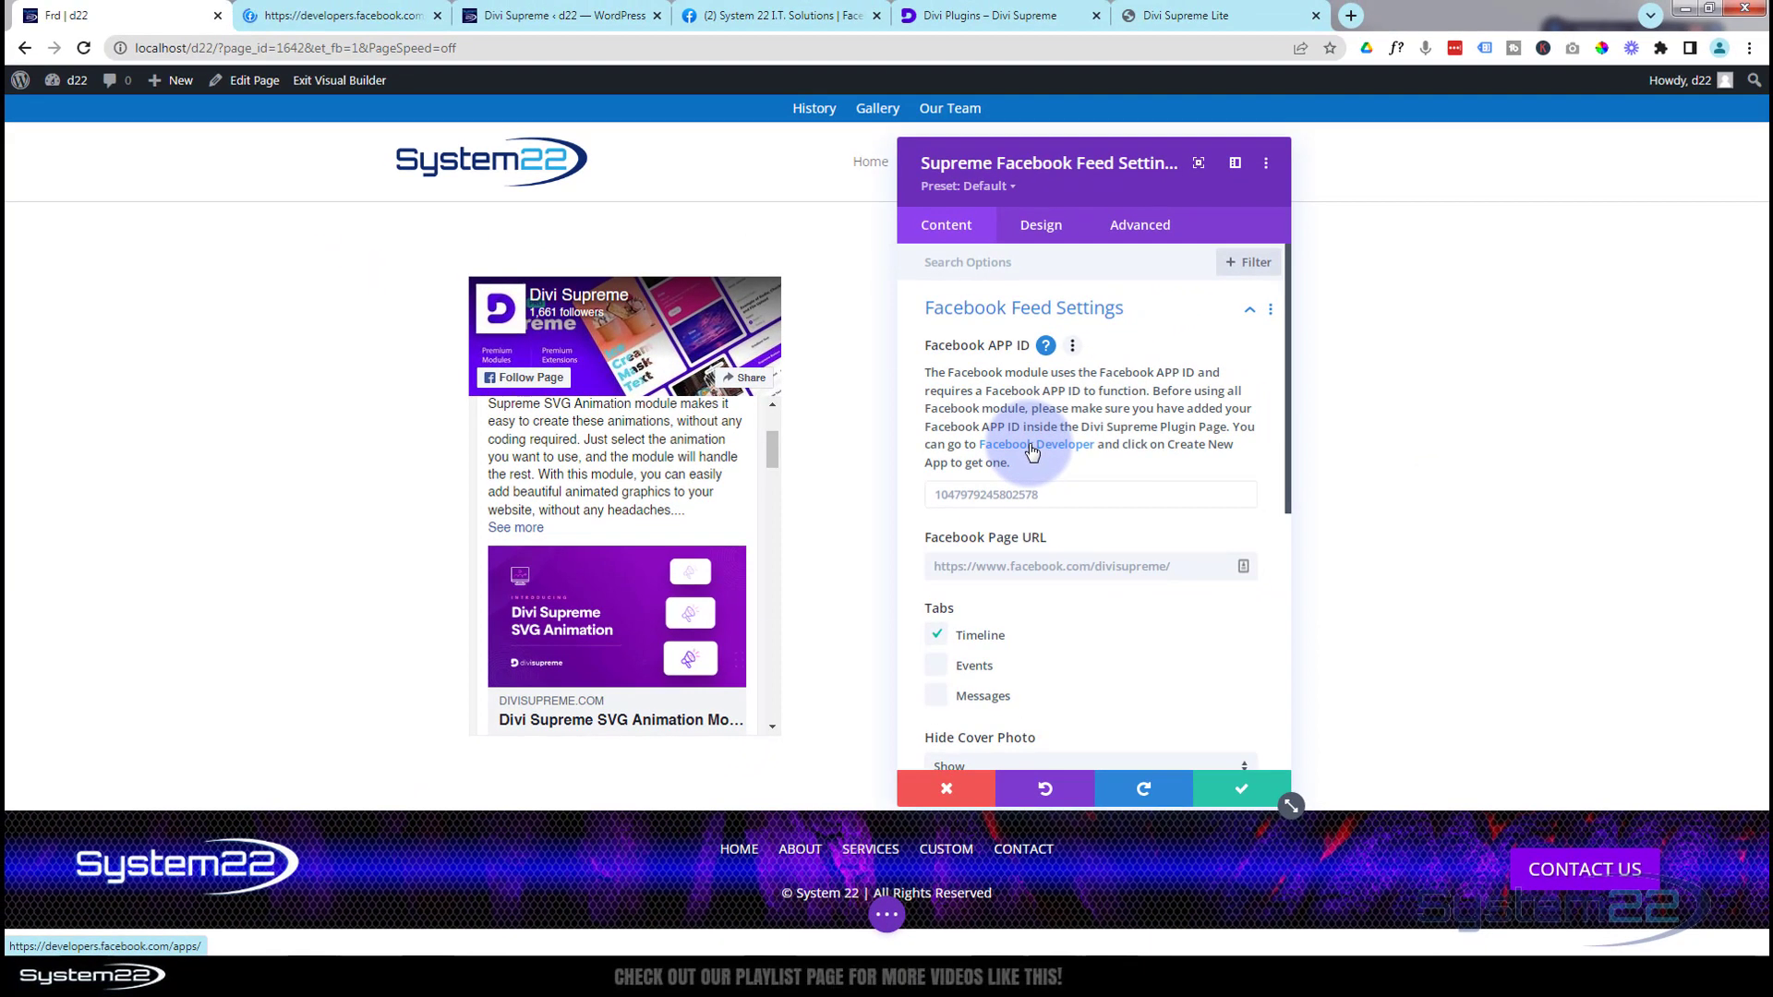
left_click(320, 19)
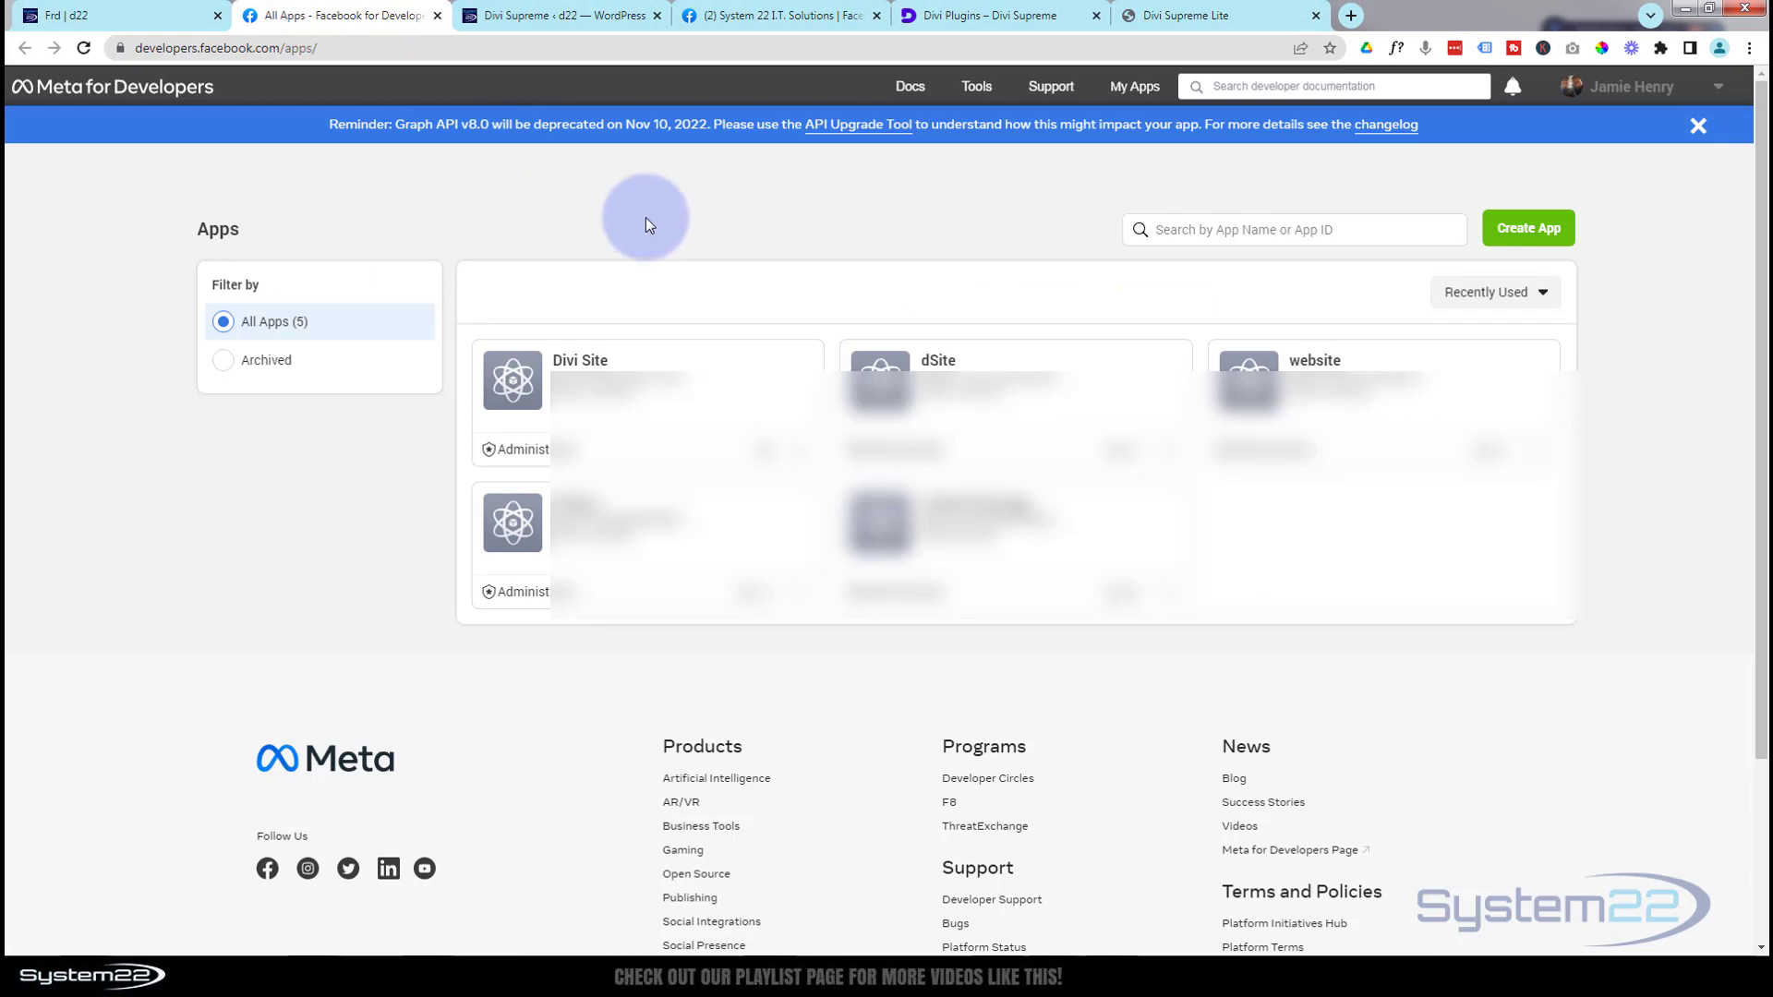
Create a Facebook app of the Consumer type with the display name "Divi Website"
left_click(1529, 230)
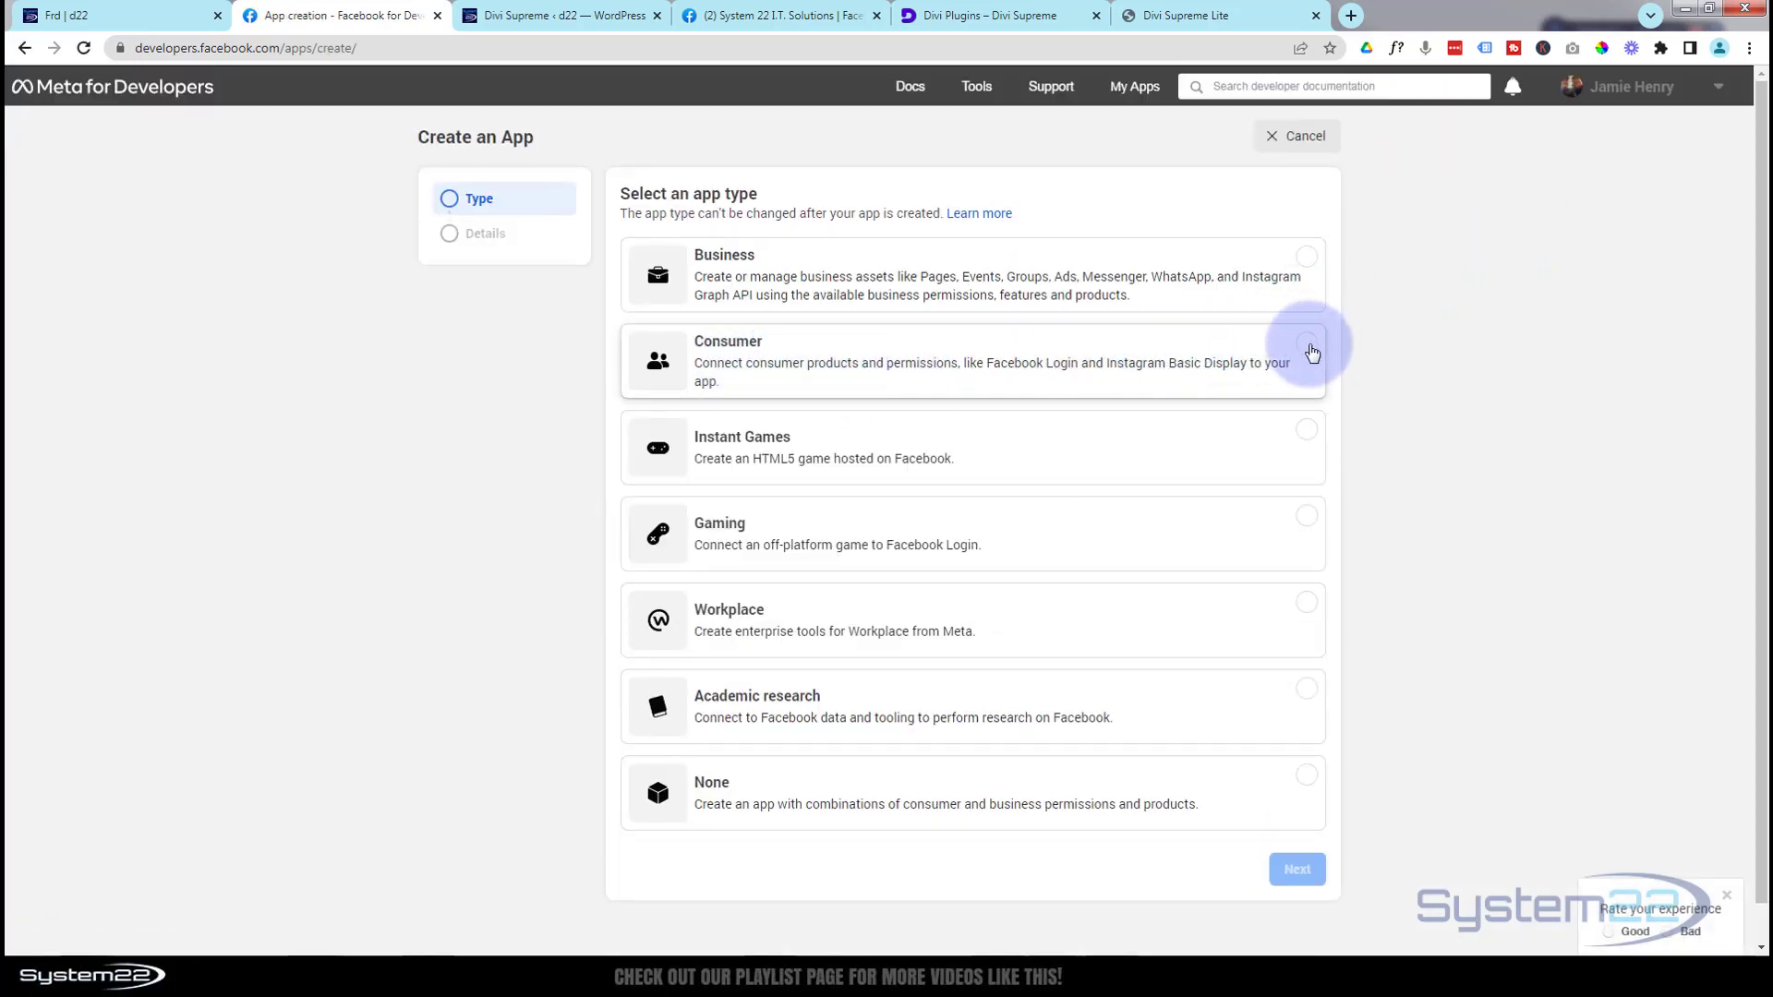
left_click(1304, 346)
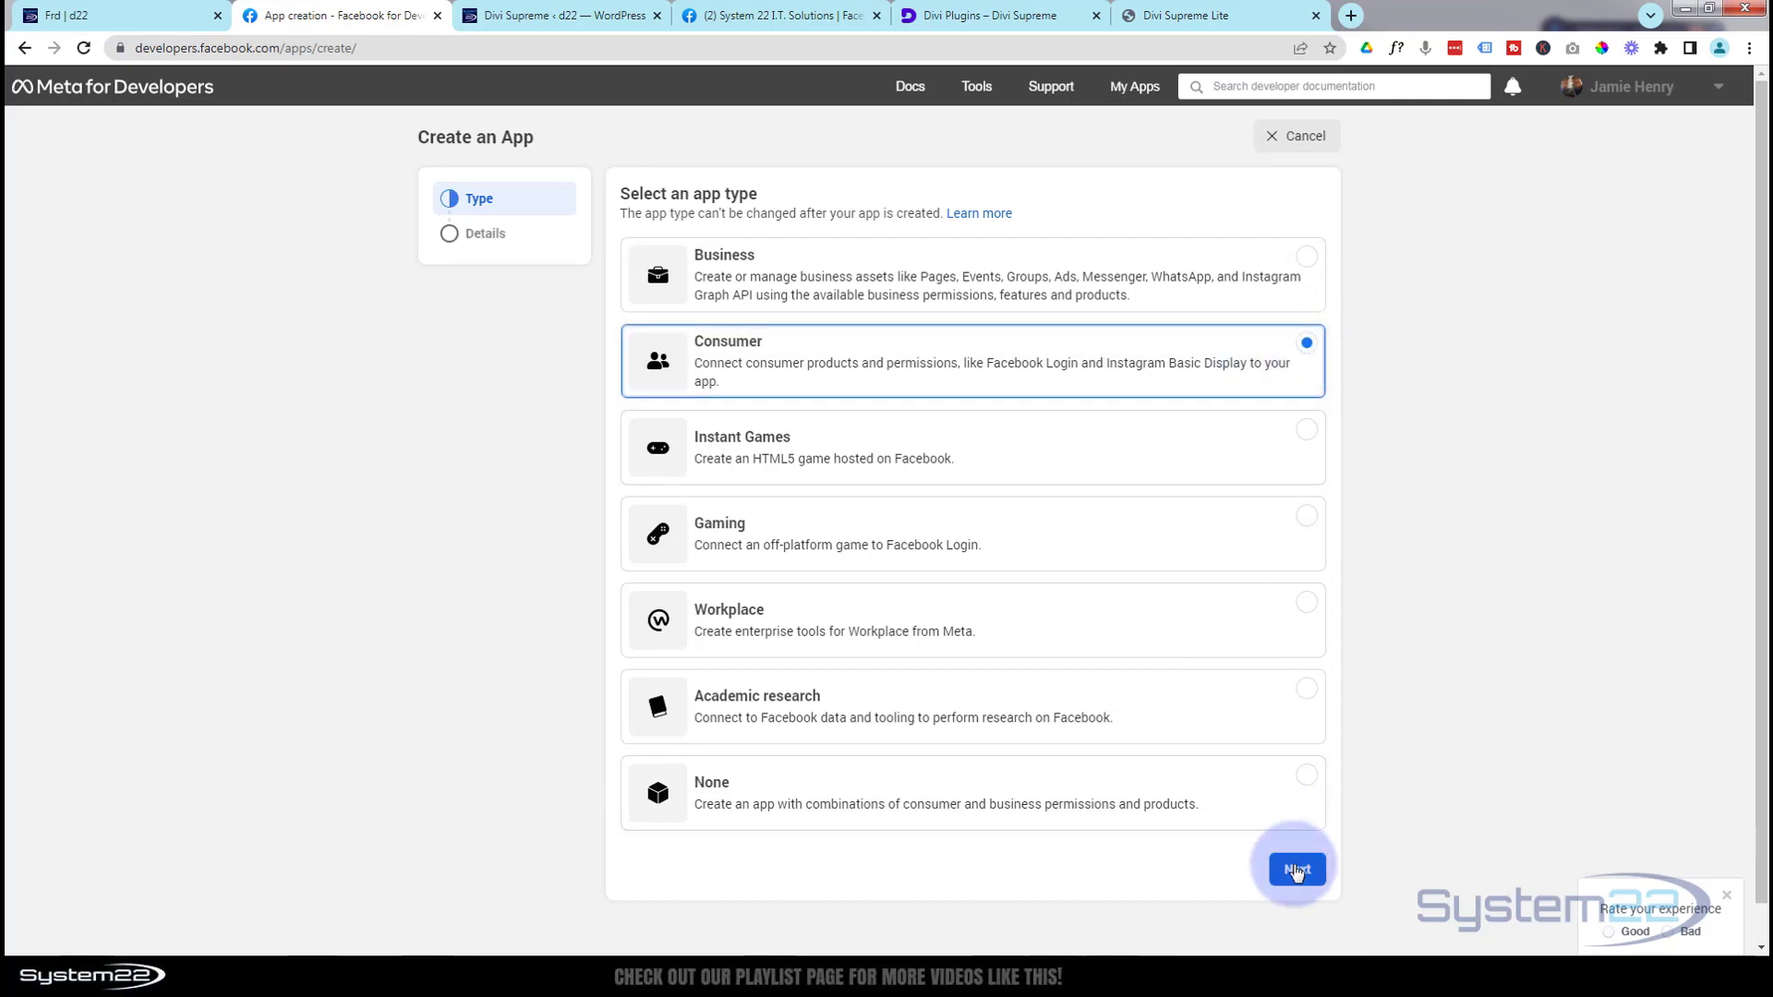
left_click(1296, 869)
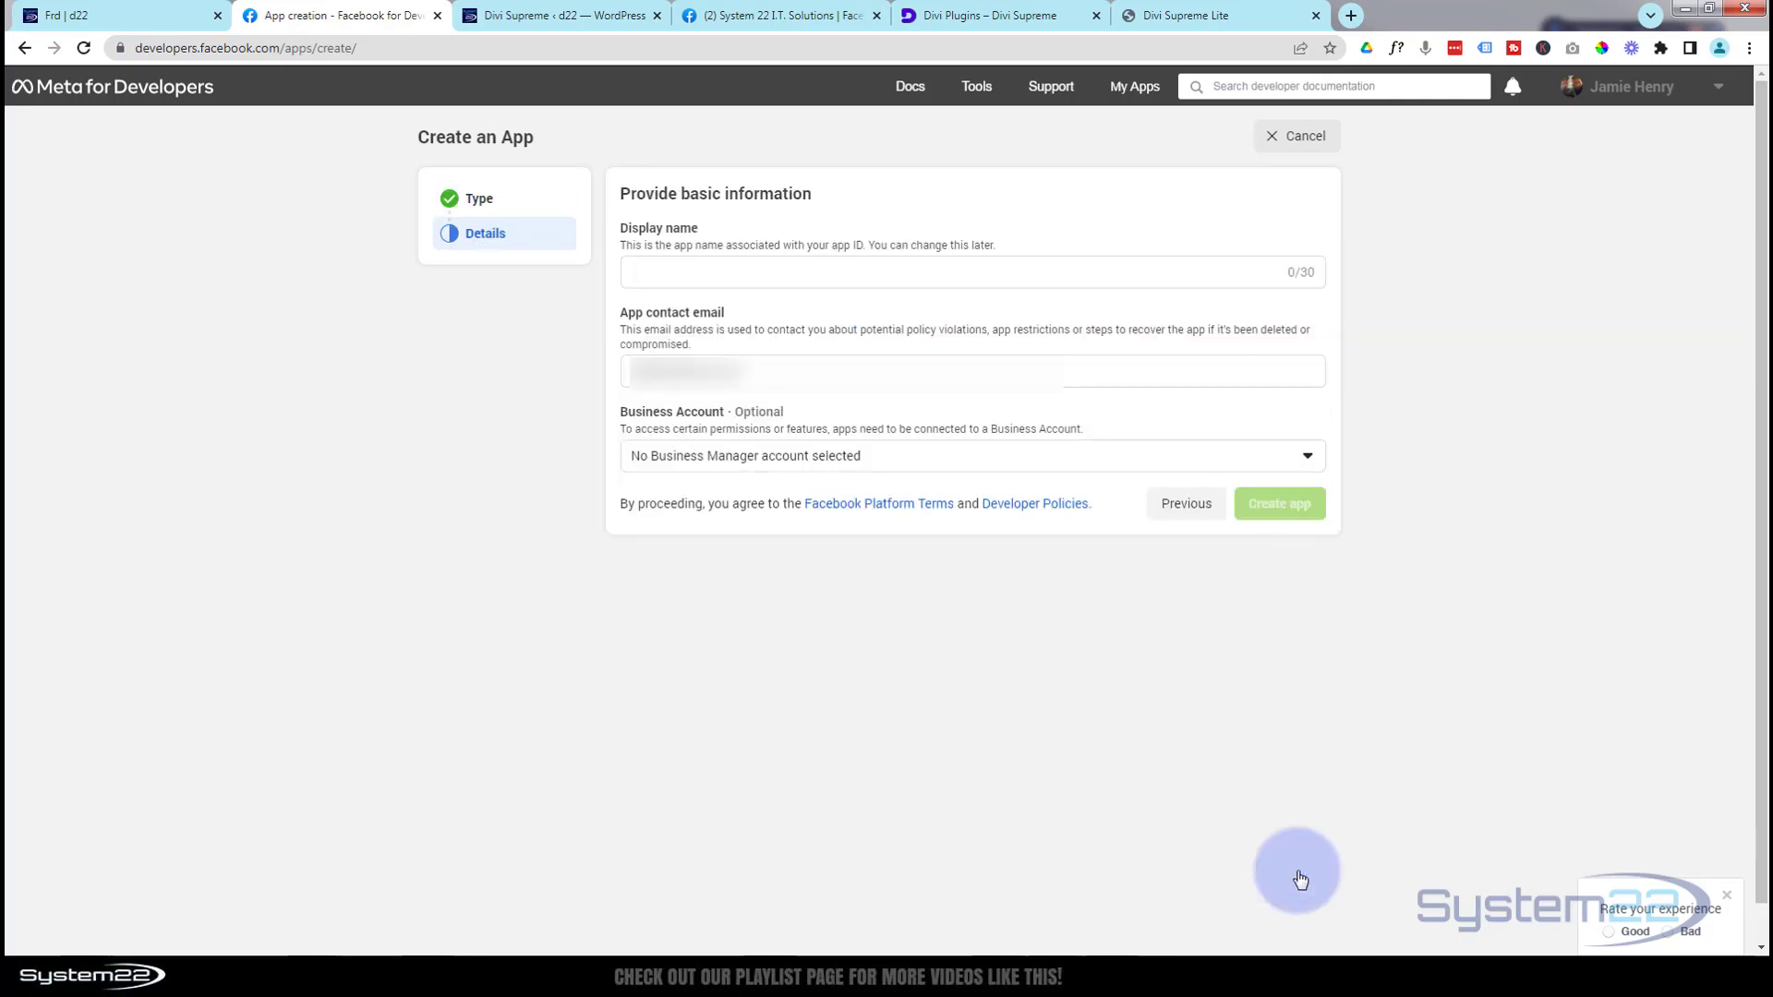
left_click(646, 268)
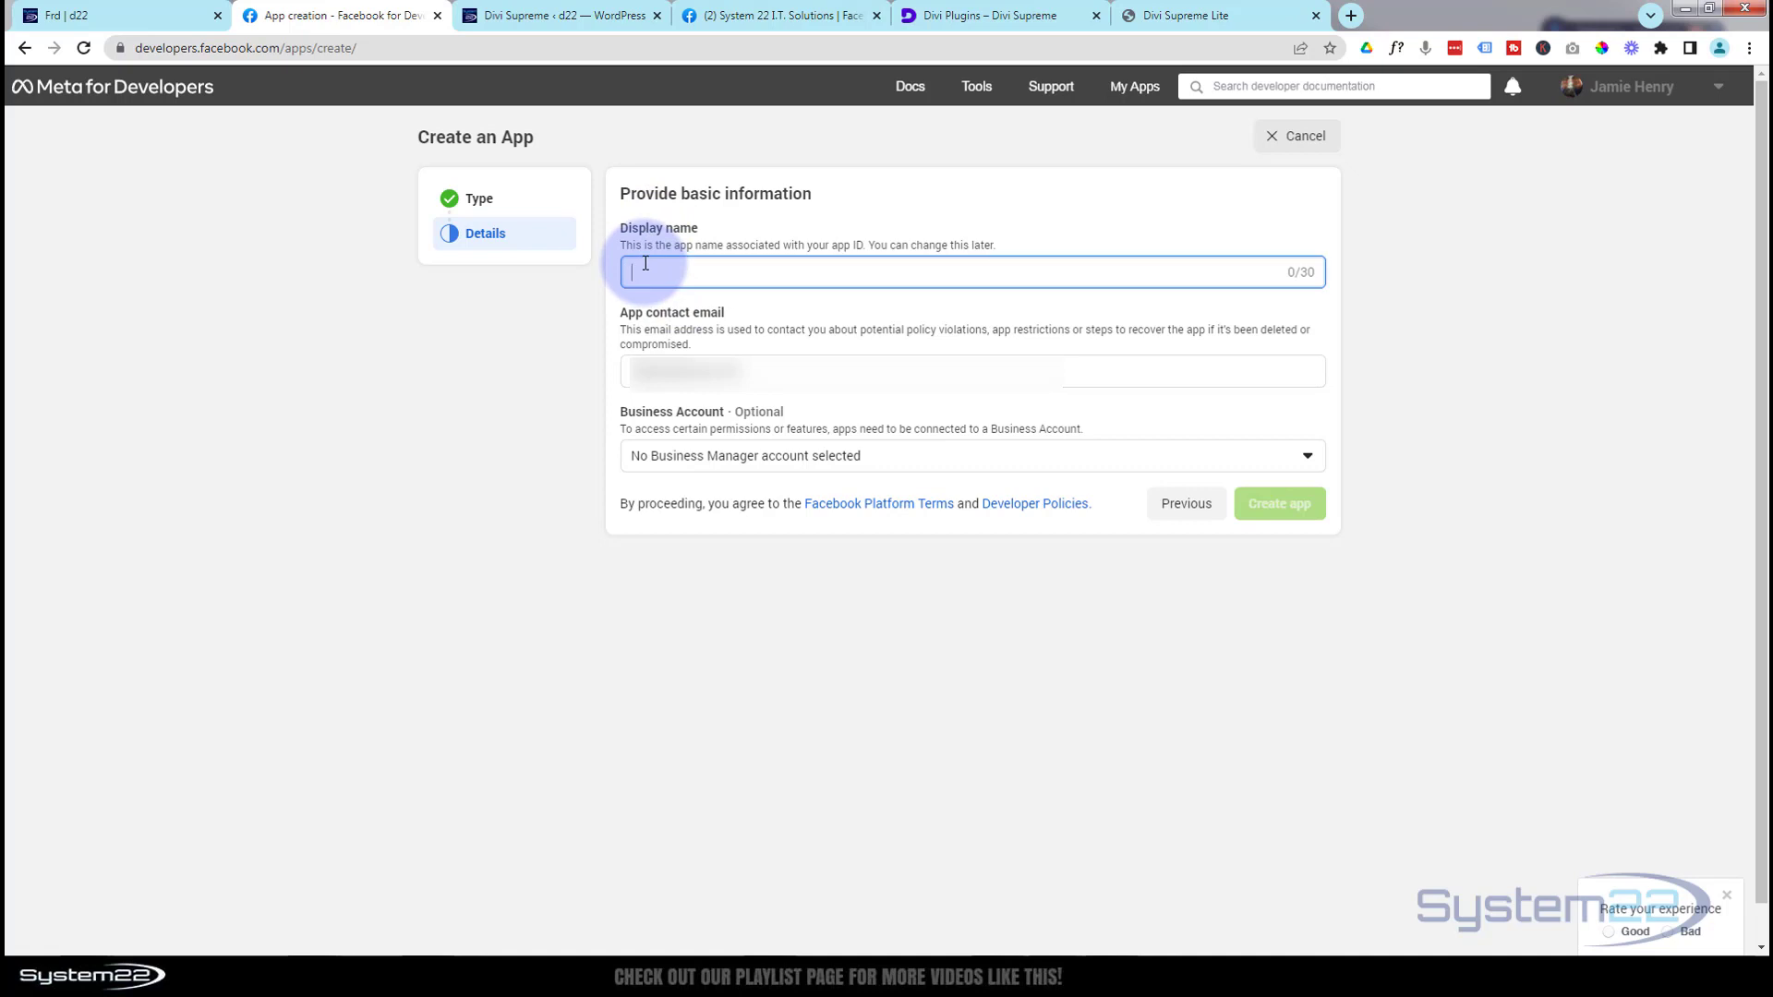
type("Divi Website")
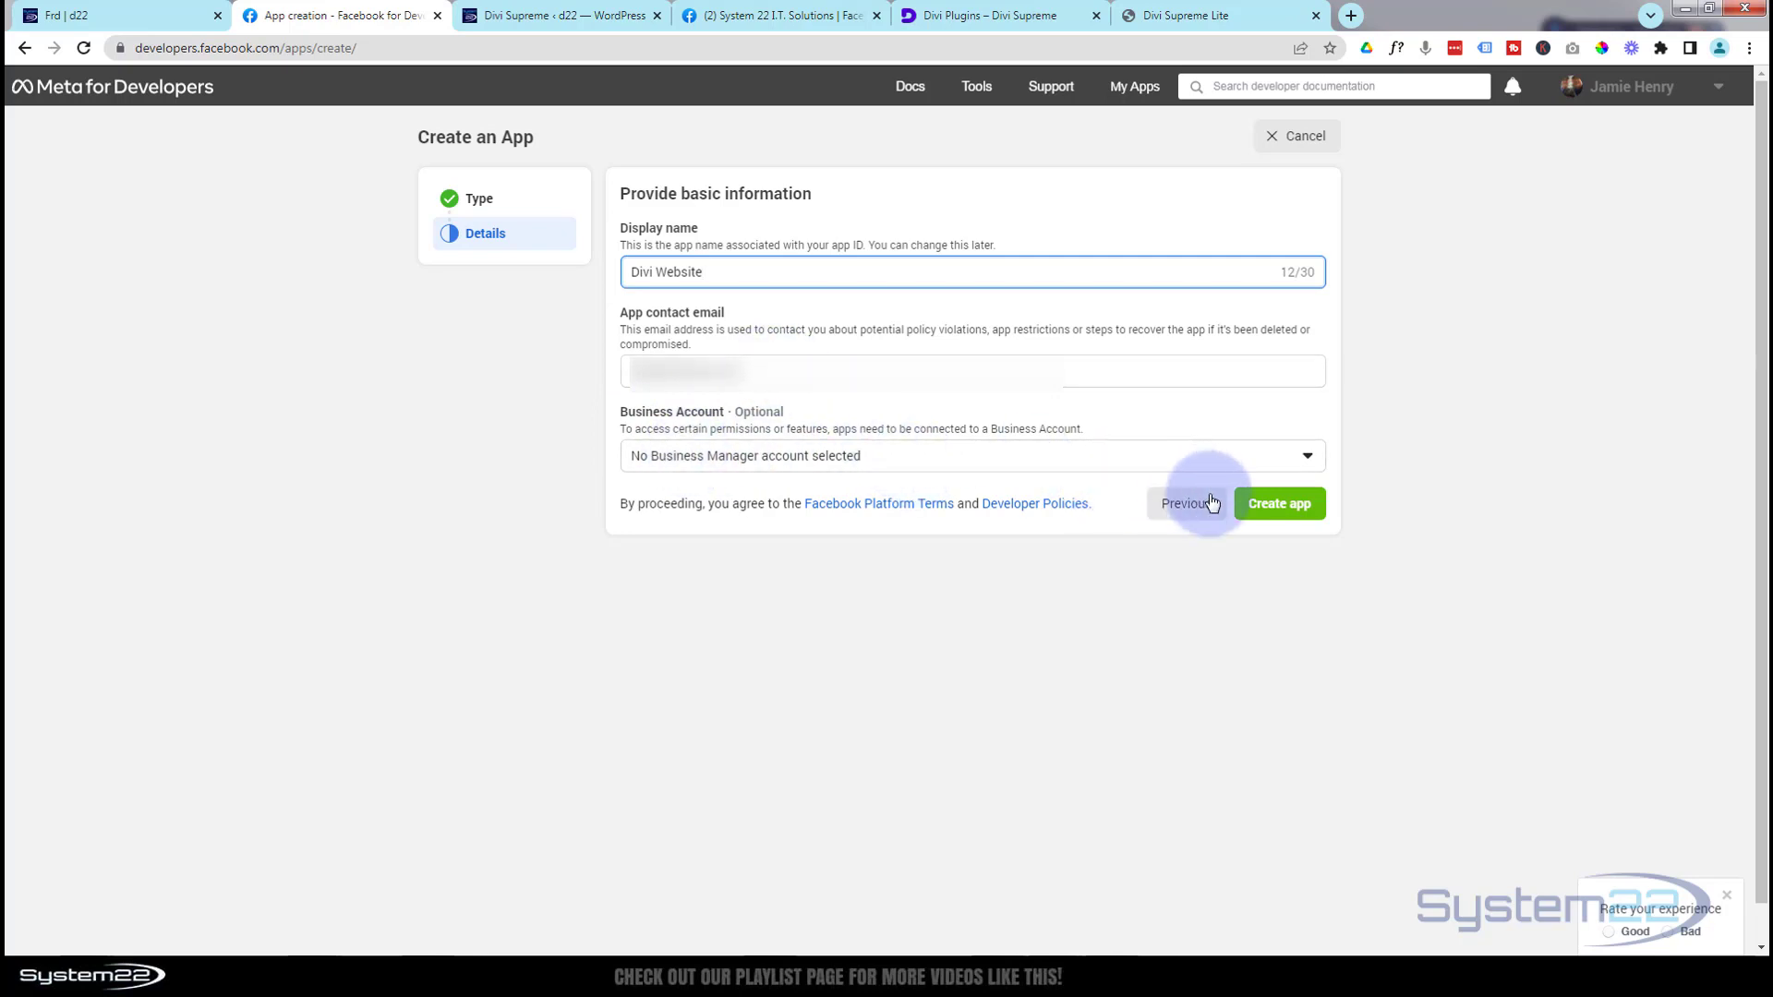
left_click(1264, 507)
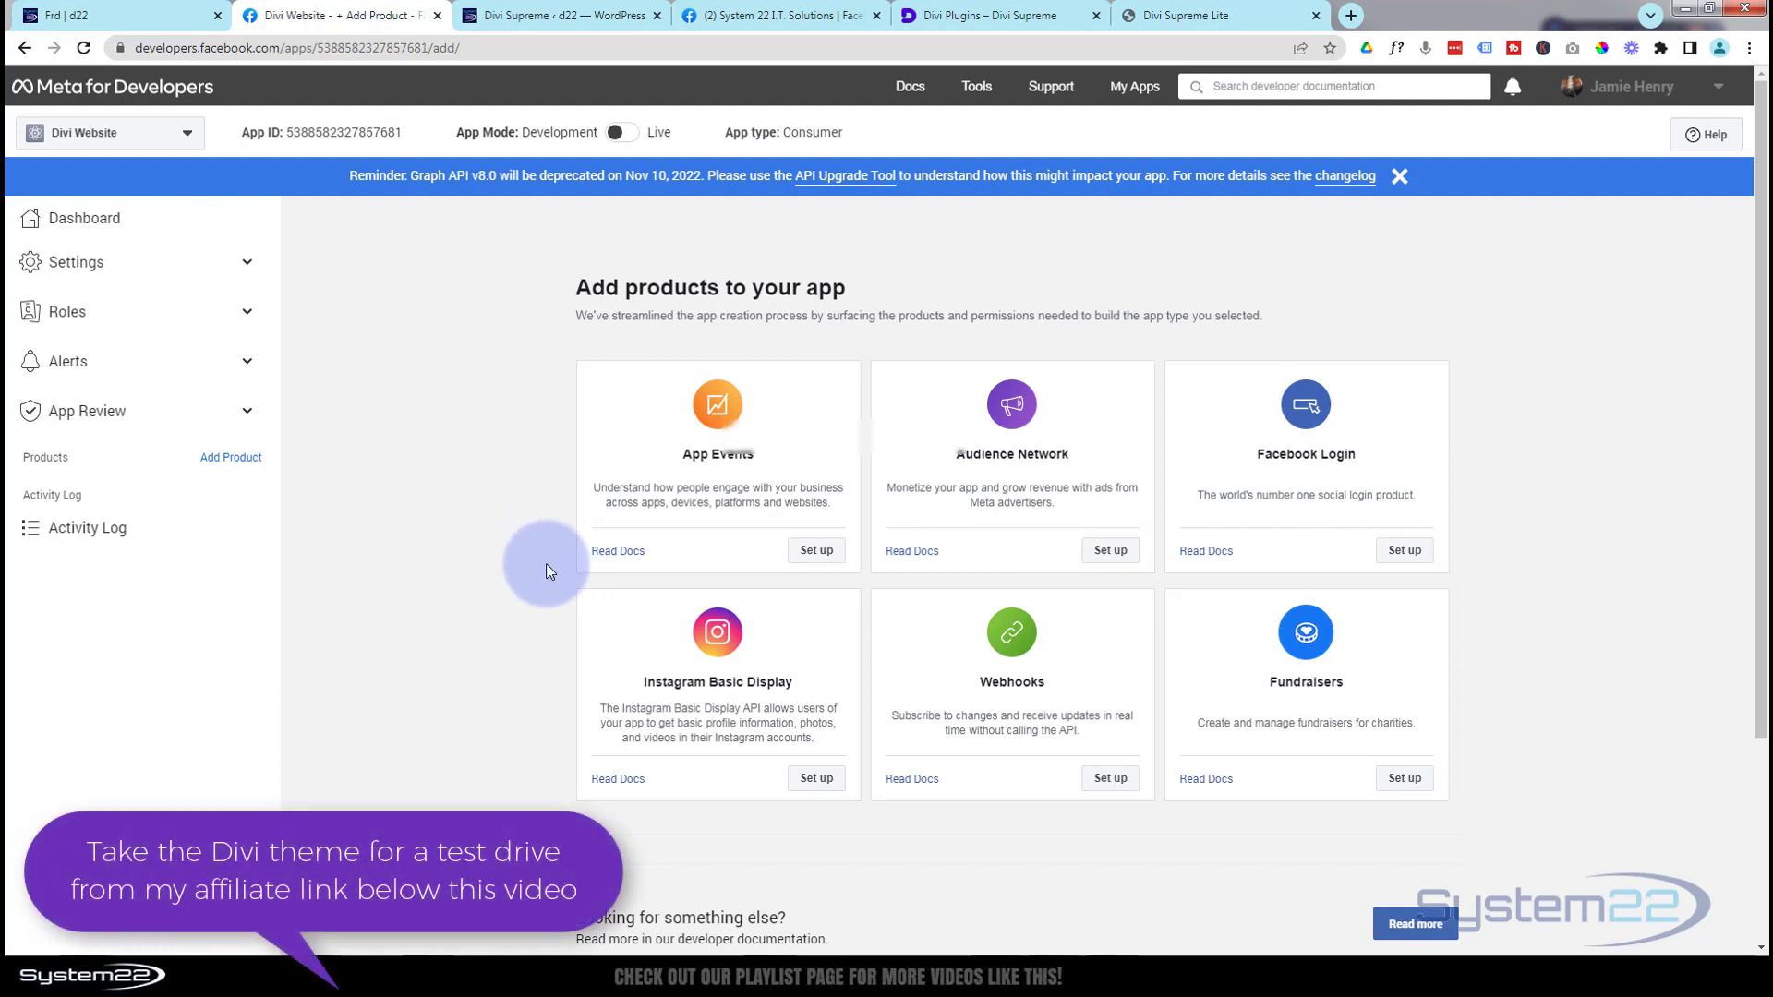
Copy the App ID from the Divi Website app's dashboard
left_click(108, 231)
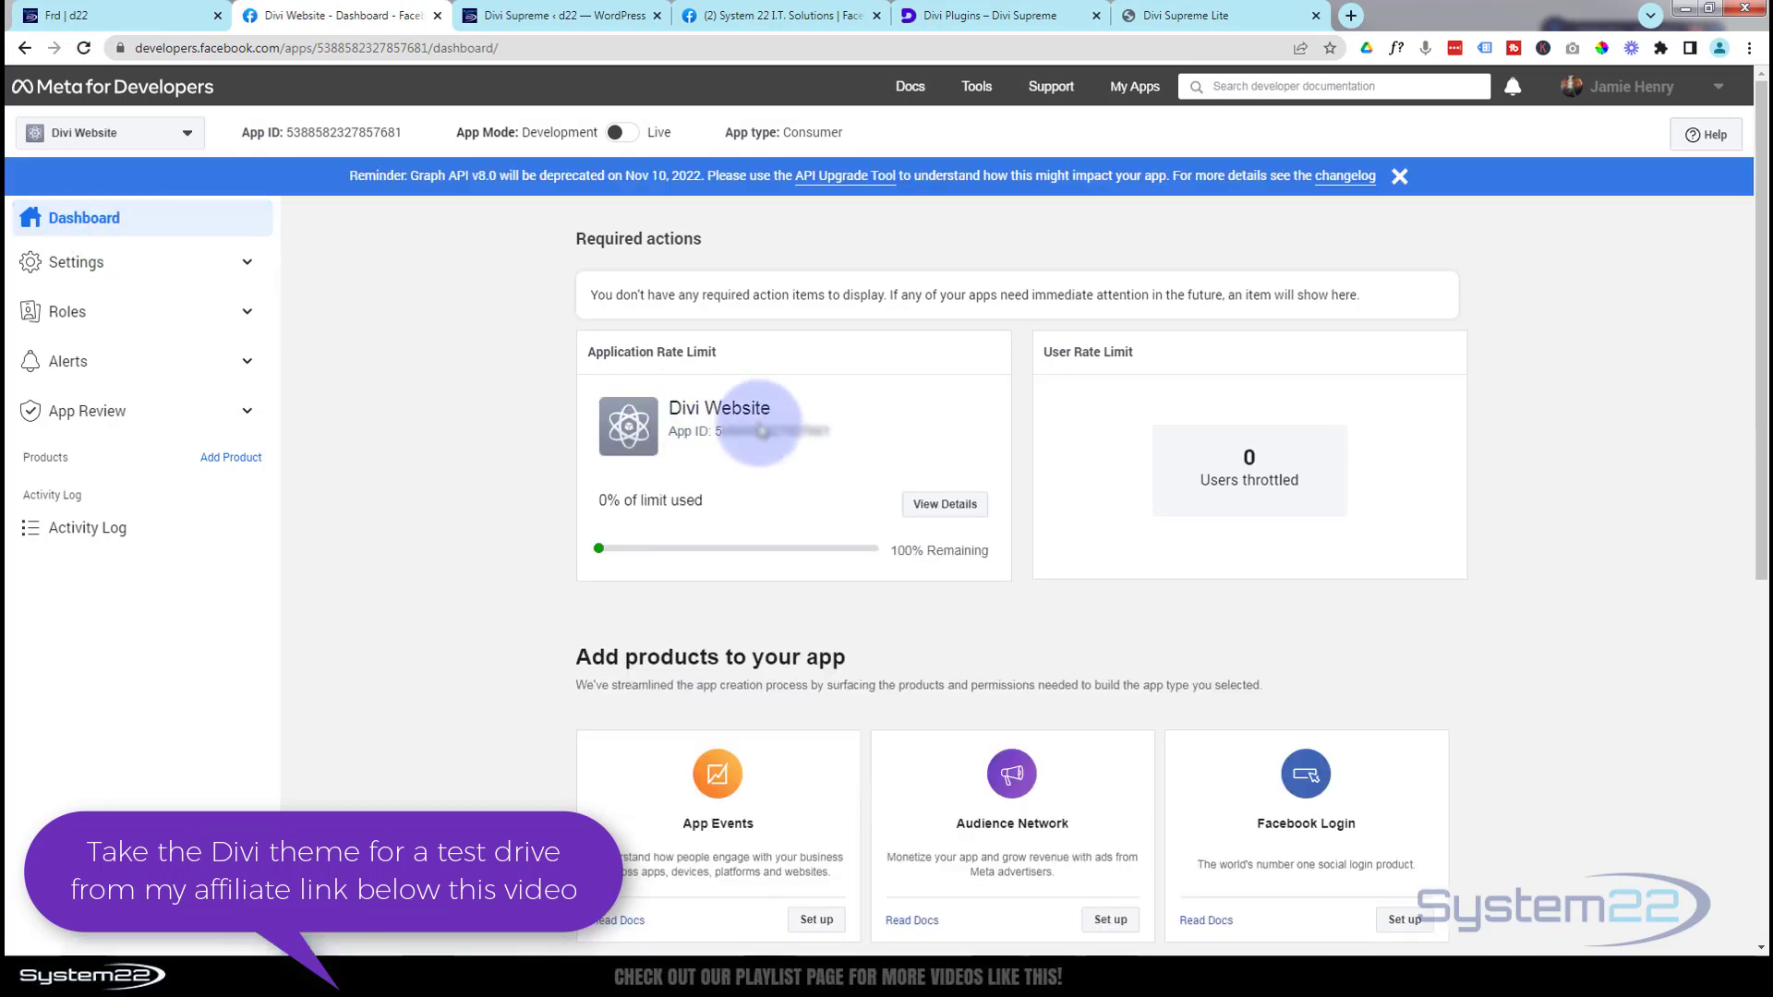
double_click(716, 432)
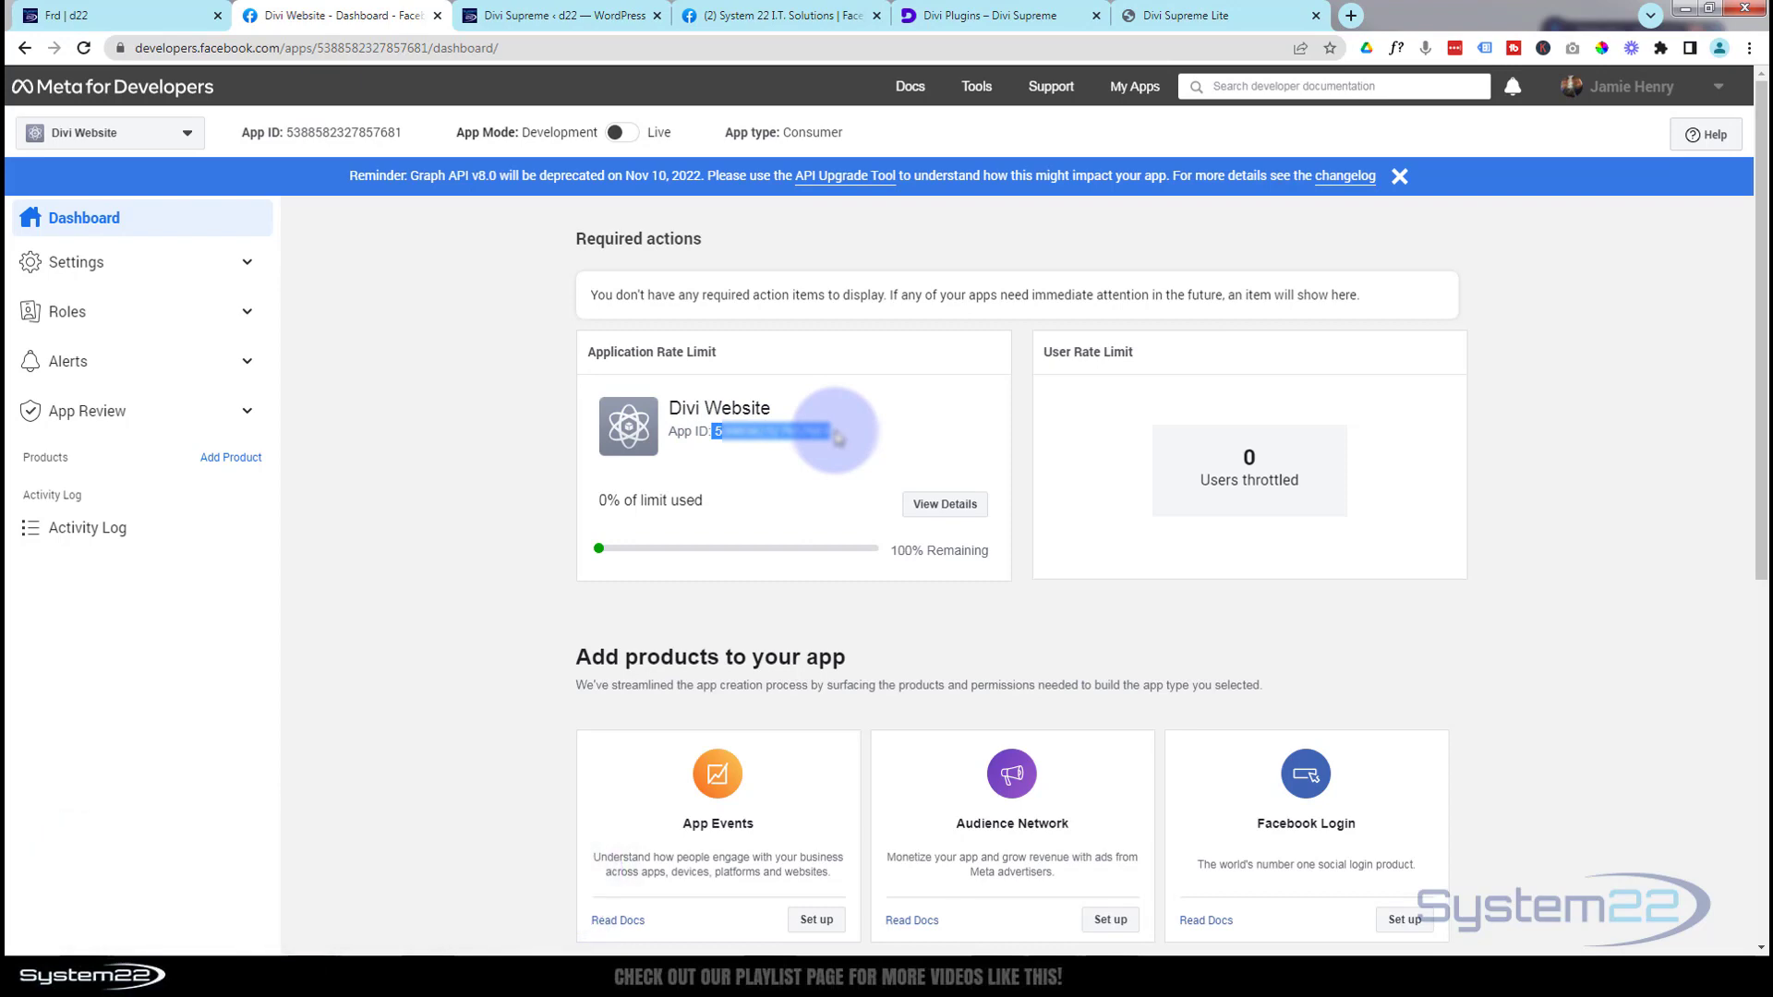
Open the WordPress dashboard in a separate browser tab and go to Divi Supreme's Social Media Settings
left_click(100, 18)
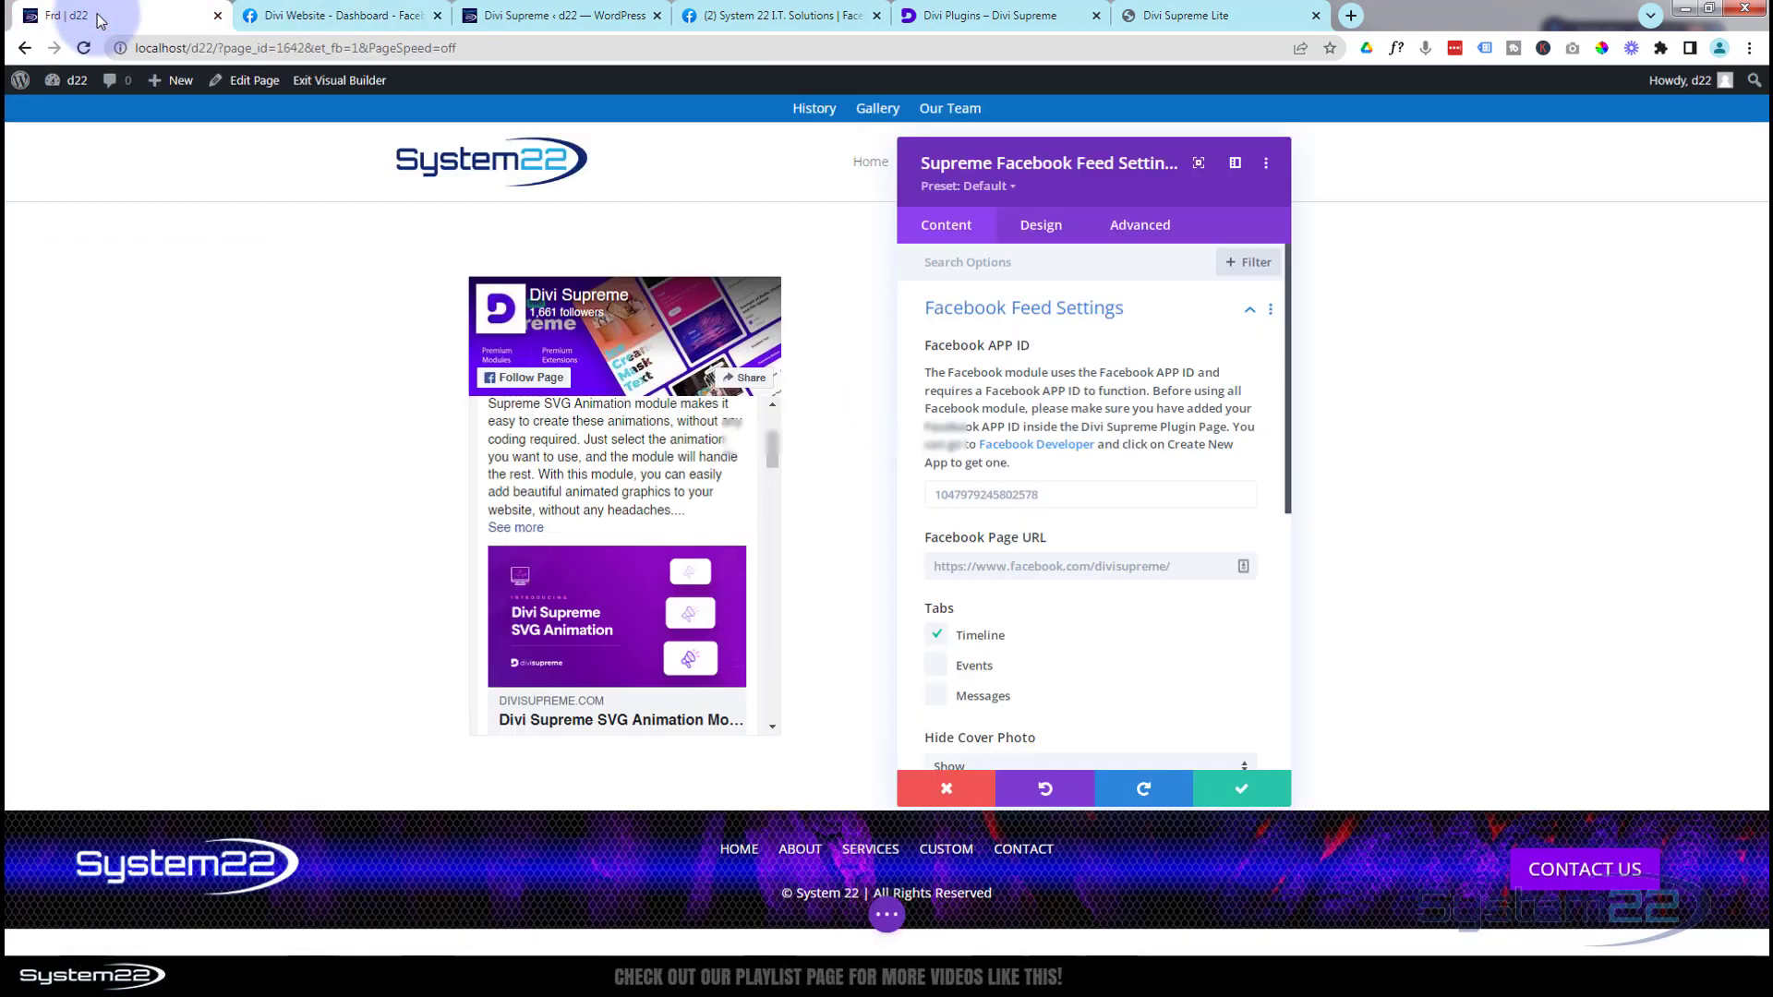
mouse_move(55, 89)
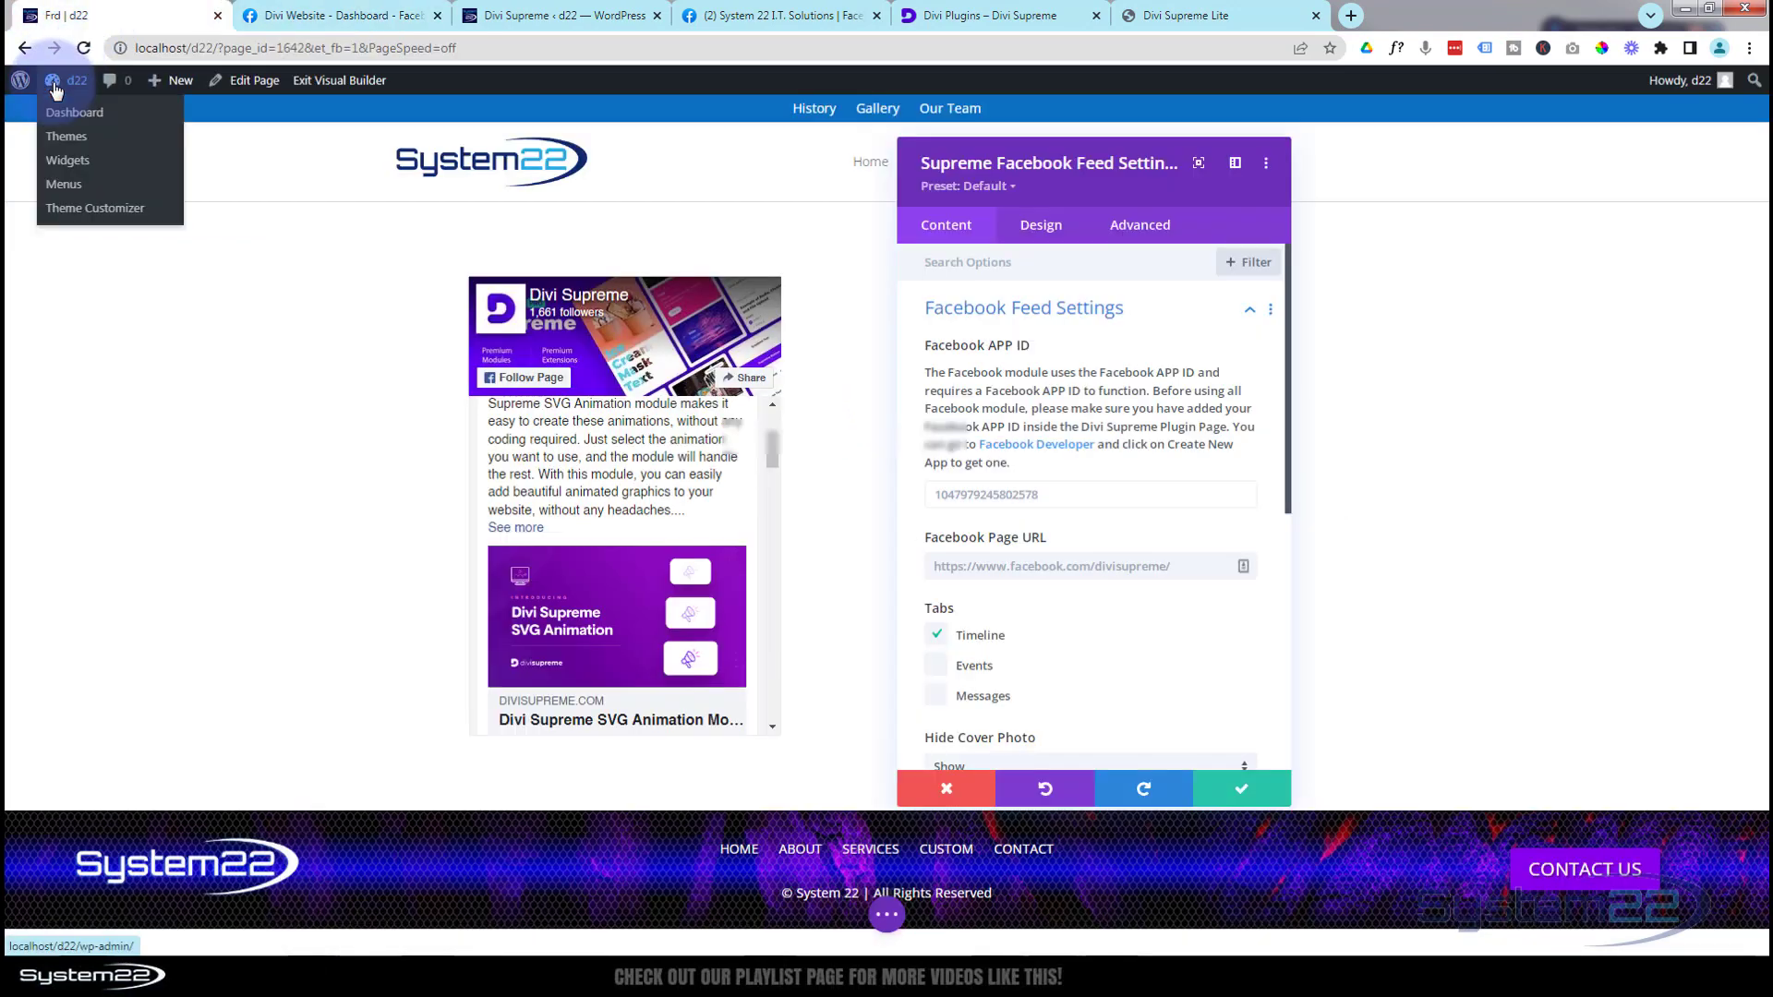
middle_click(61, 120)
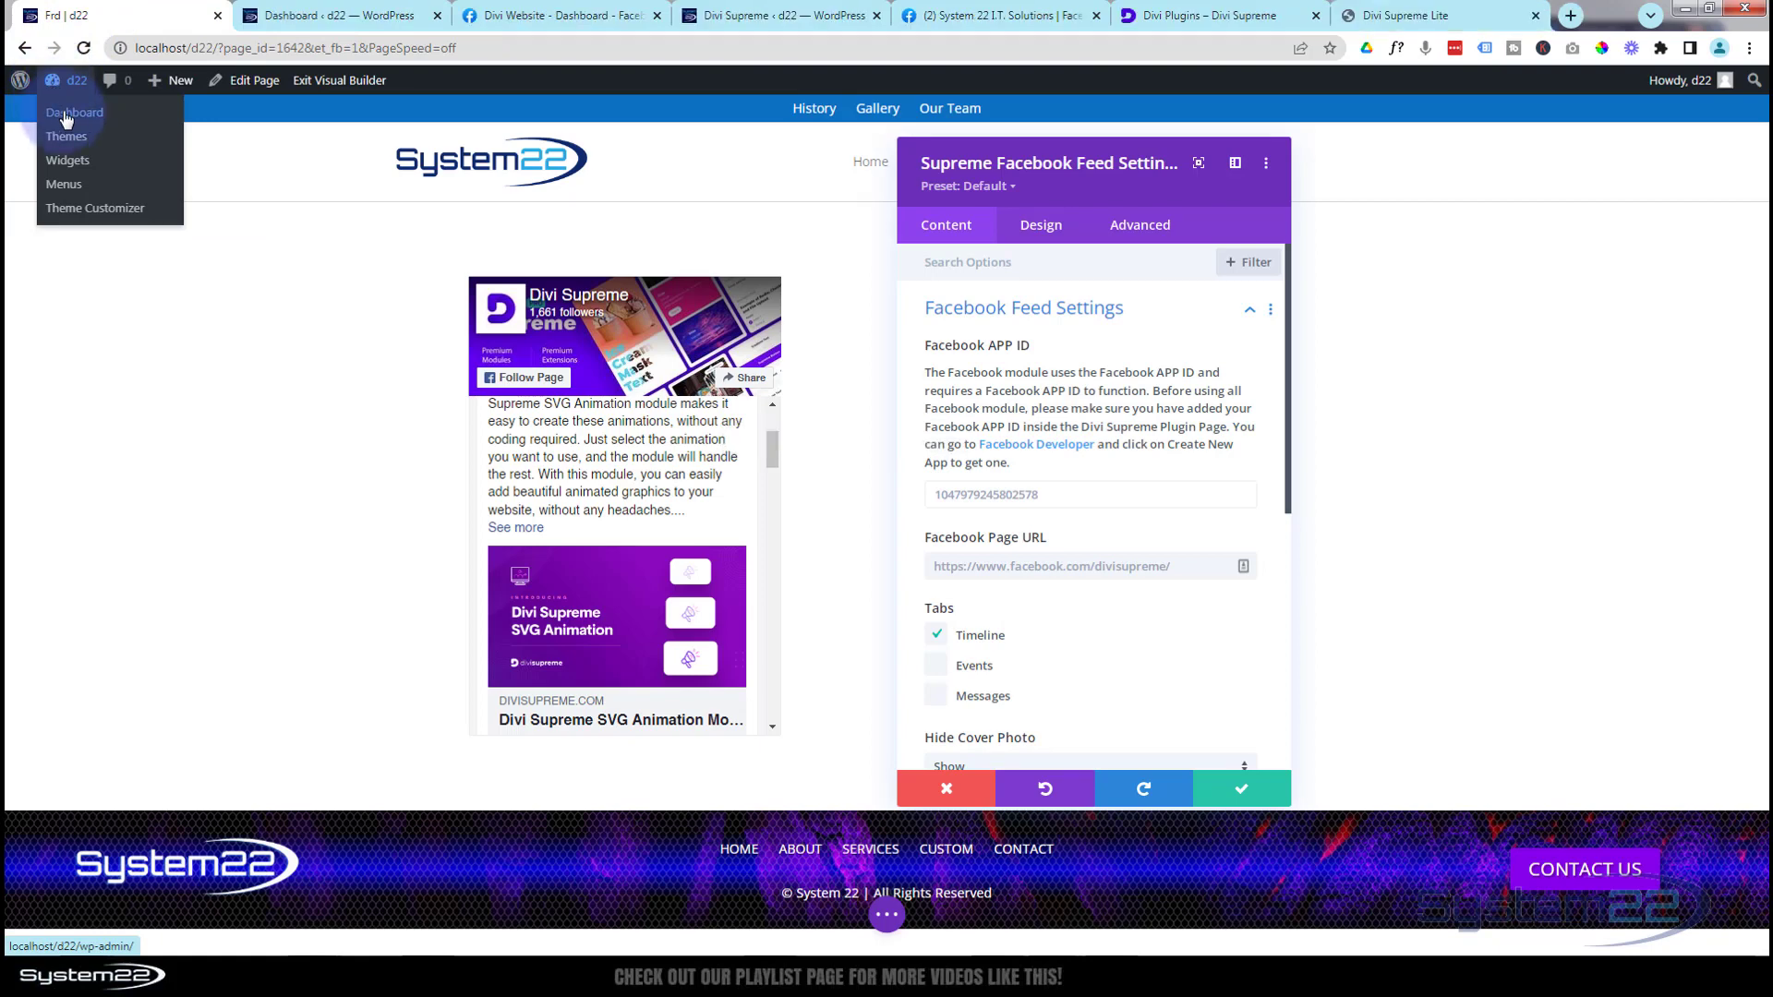
left_click(291, 18)
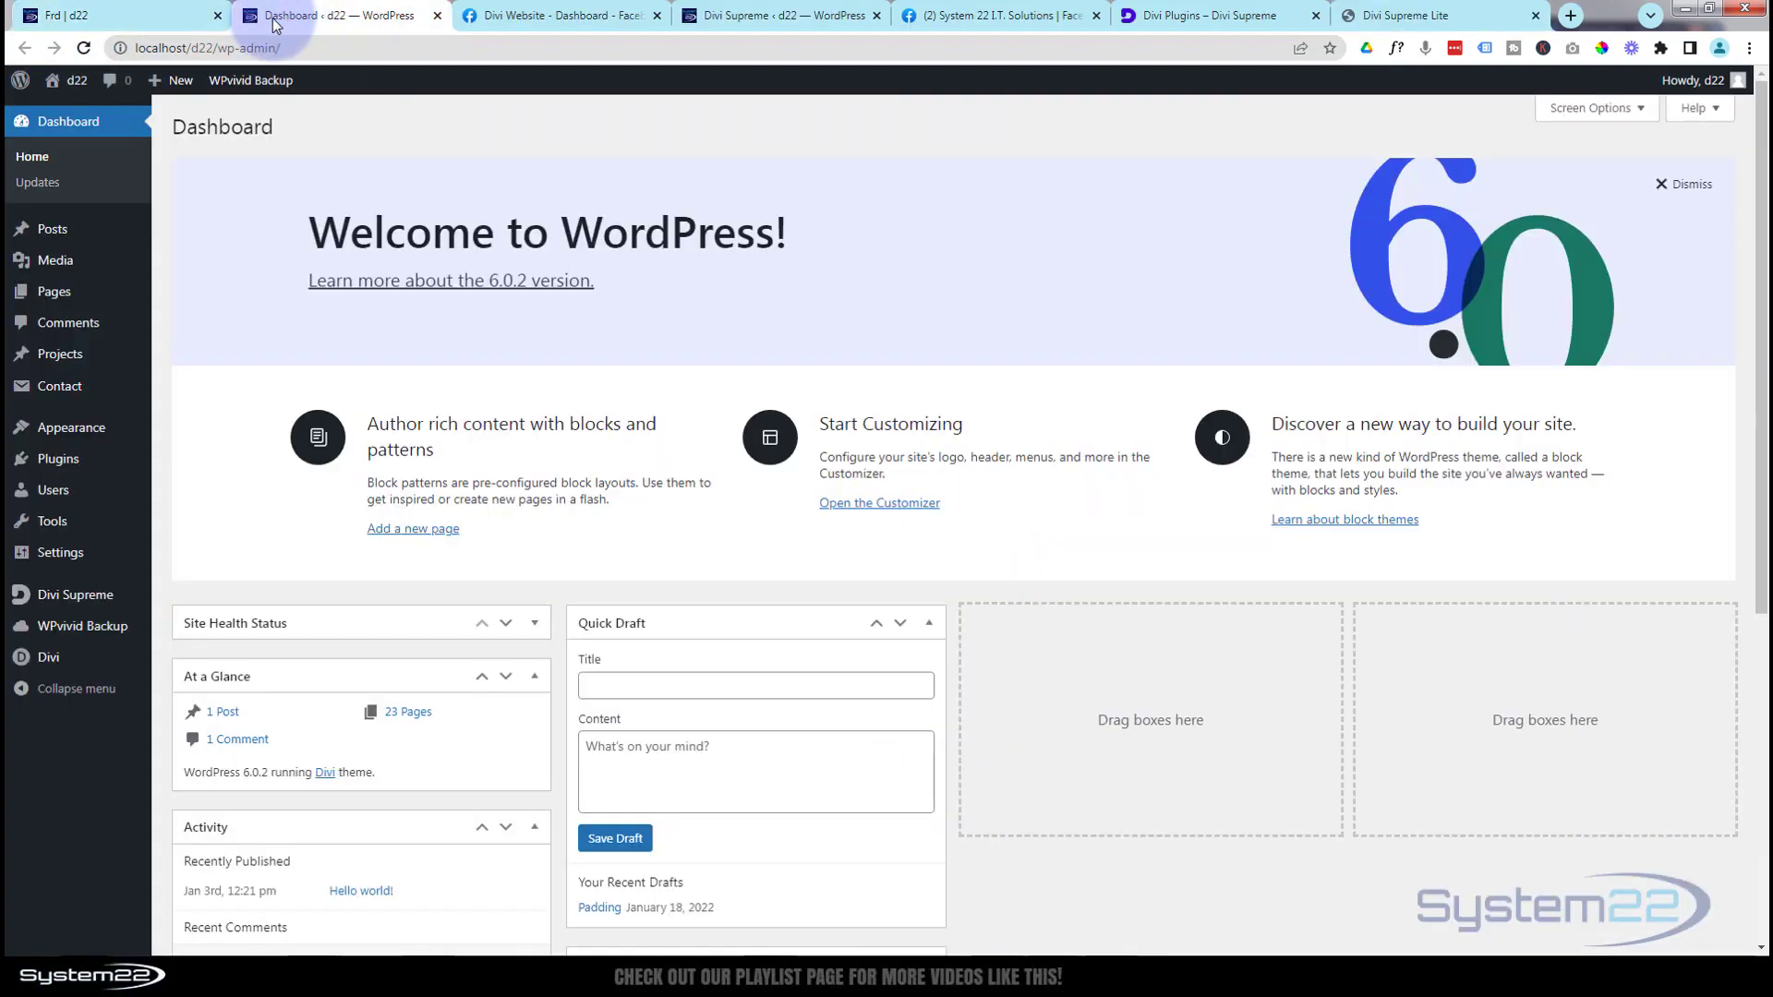
left_click(100, 602)
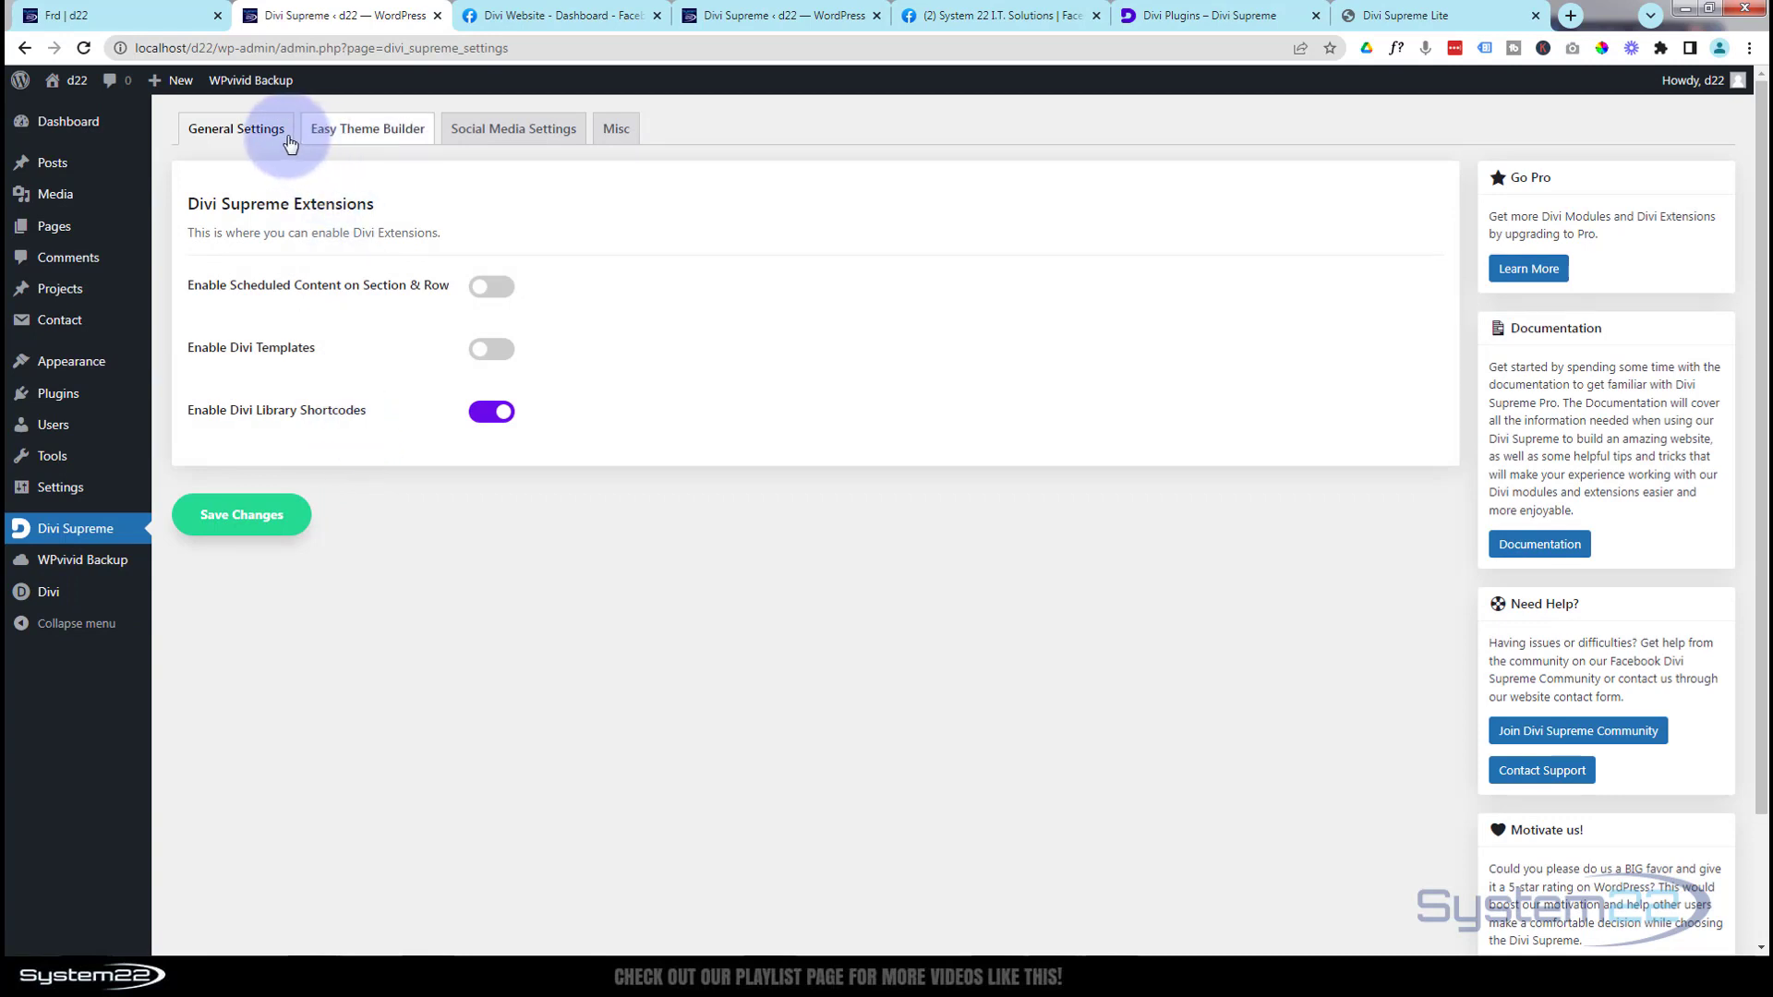
left_click(531, 134)
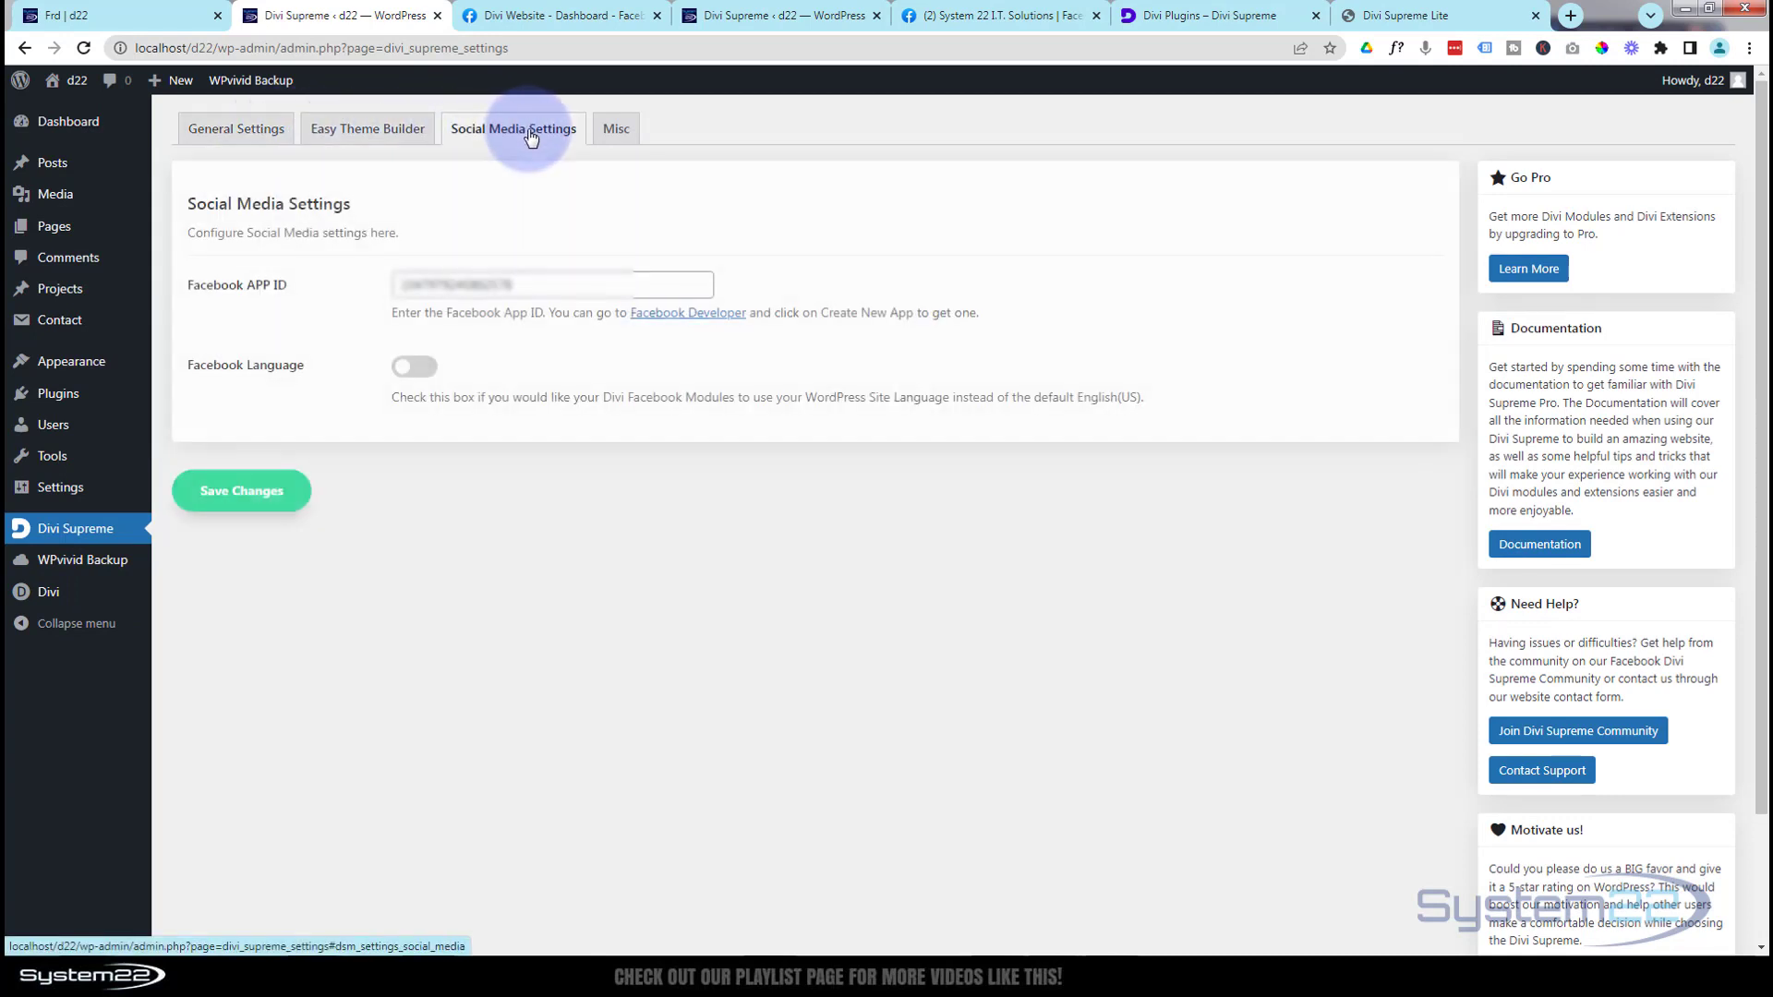
Select the contents of the Facebook APP ID field in Divi Supreme's Social Media Settings, and return to the Divi page editor
left_click(527, 283)
left_click_drag(526, 282, 352, 303)
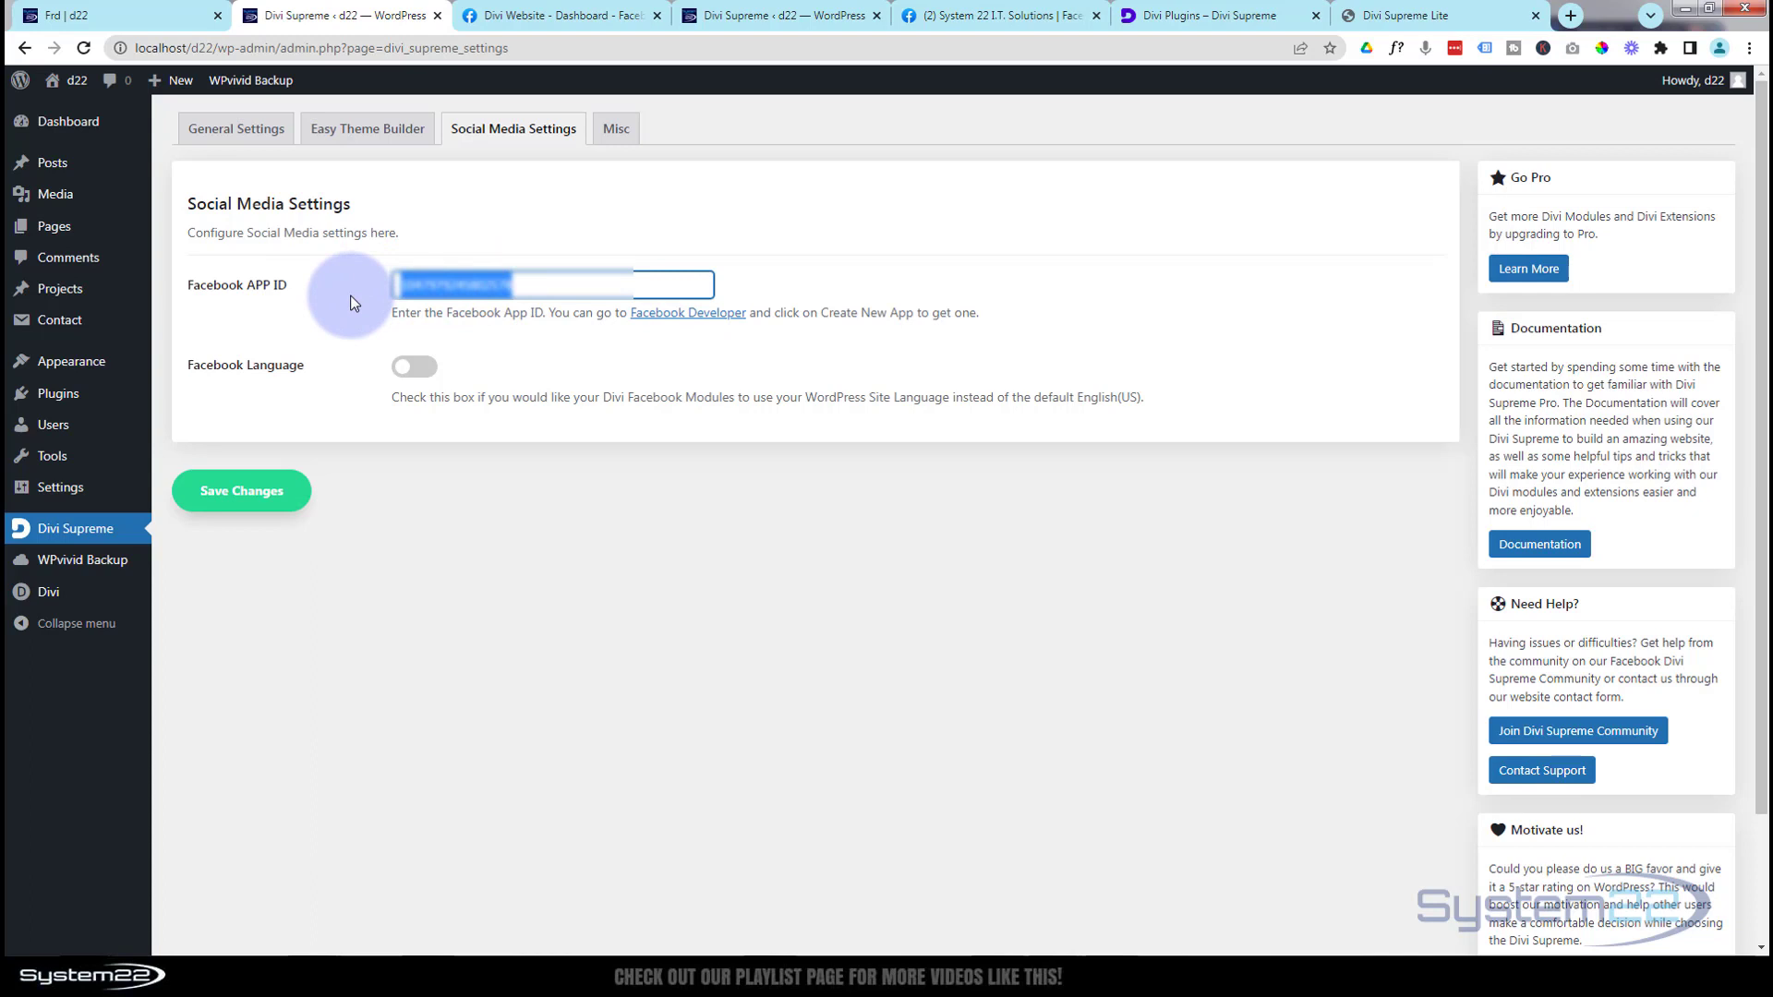
left_click_drag(352, 303, 361, 375)
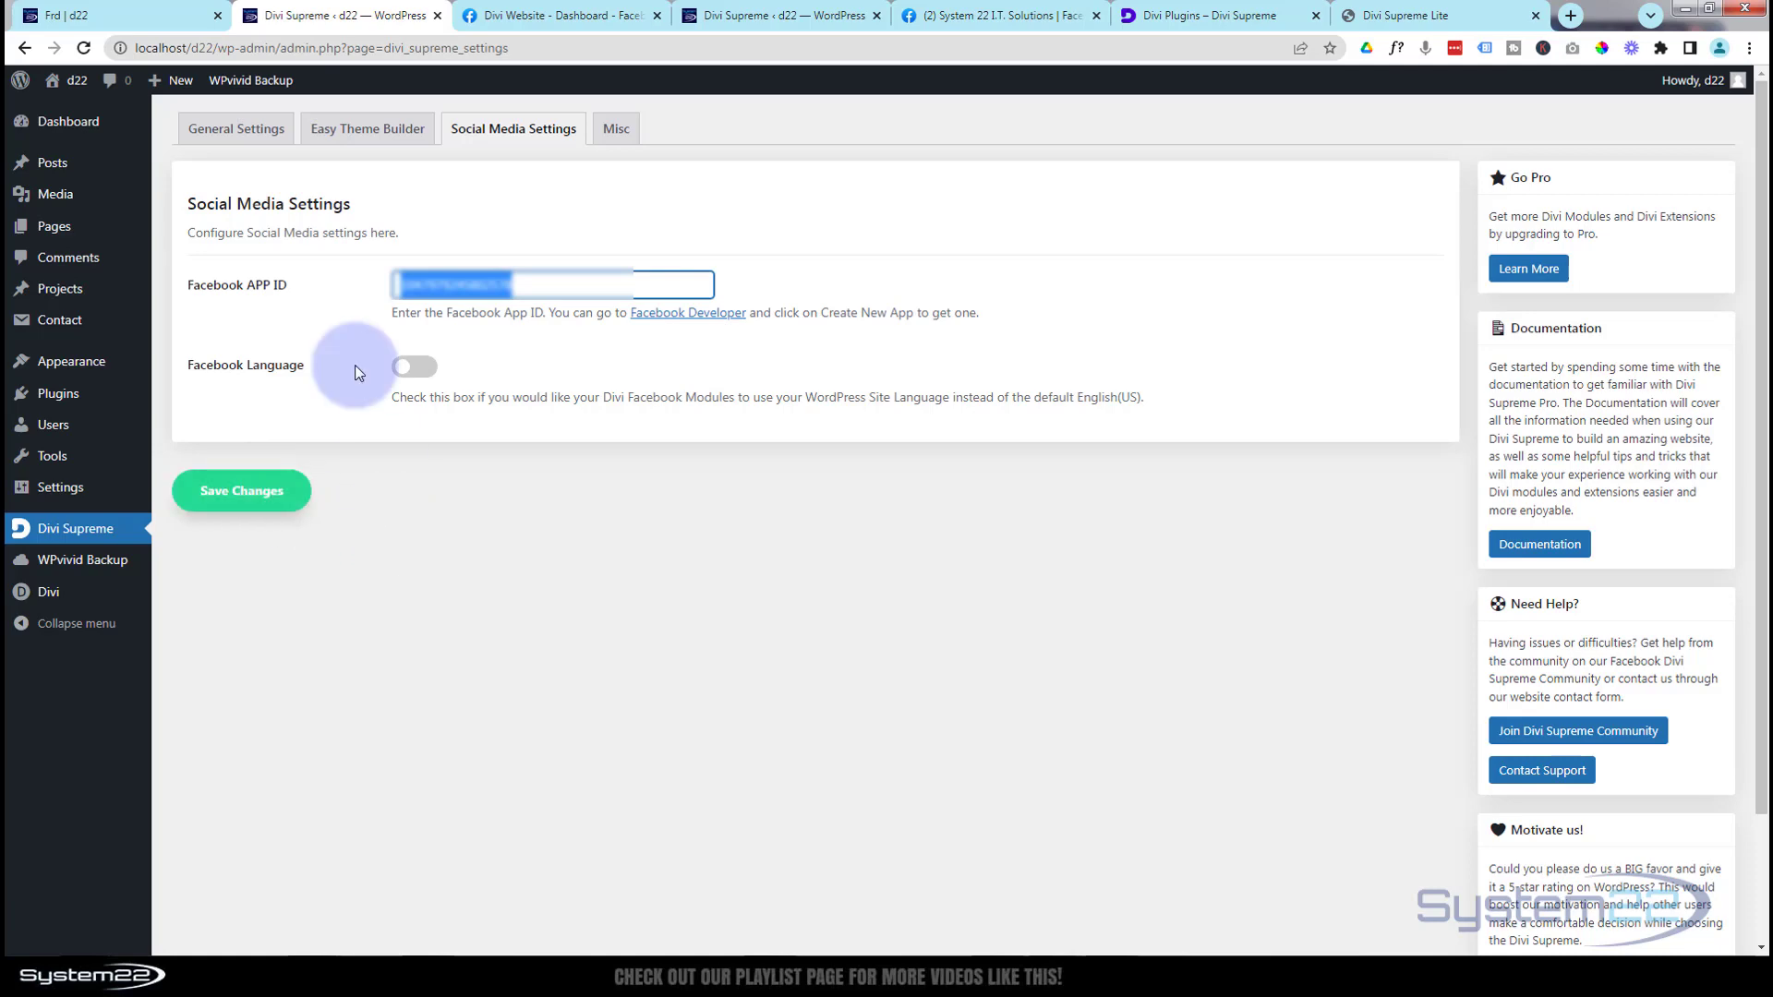
left_click(109, 14)
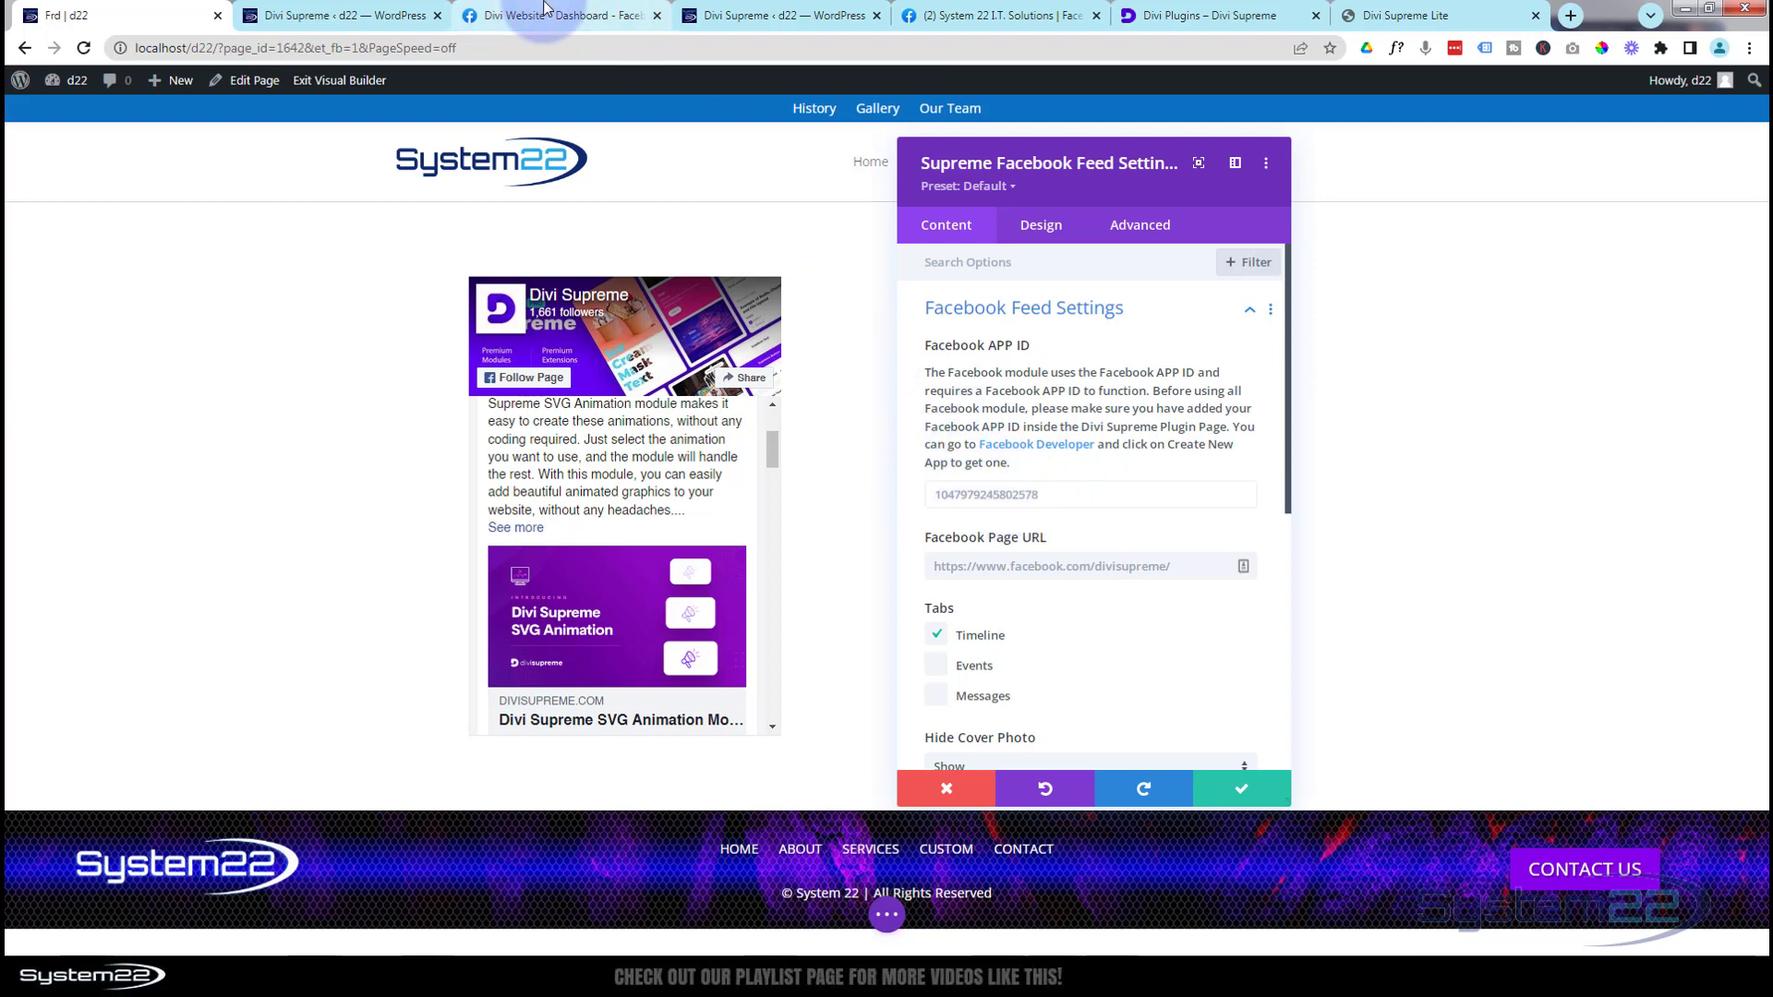
Copy the full web address of the System 22 I.T. Solutions Facebook page
left_click(1001, 16)
left_click(388, 47)
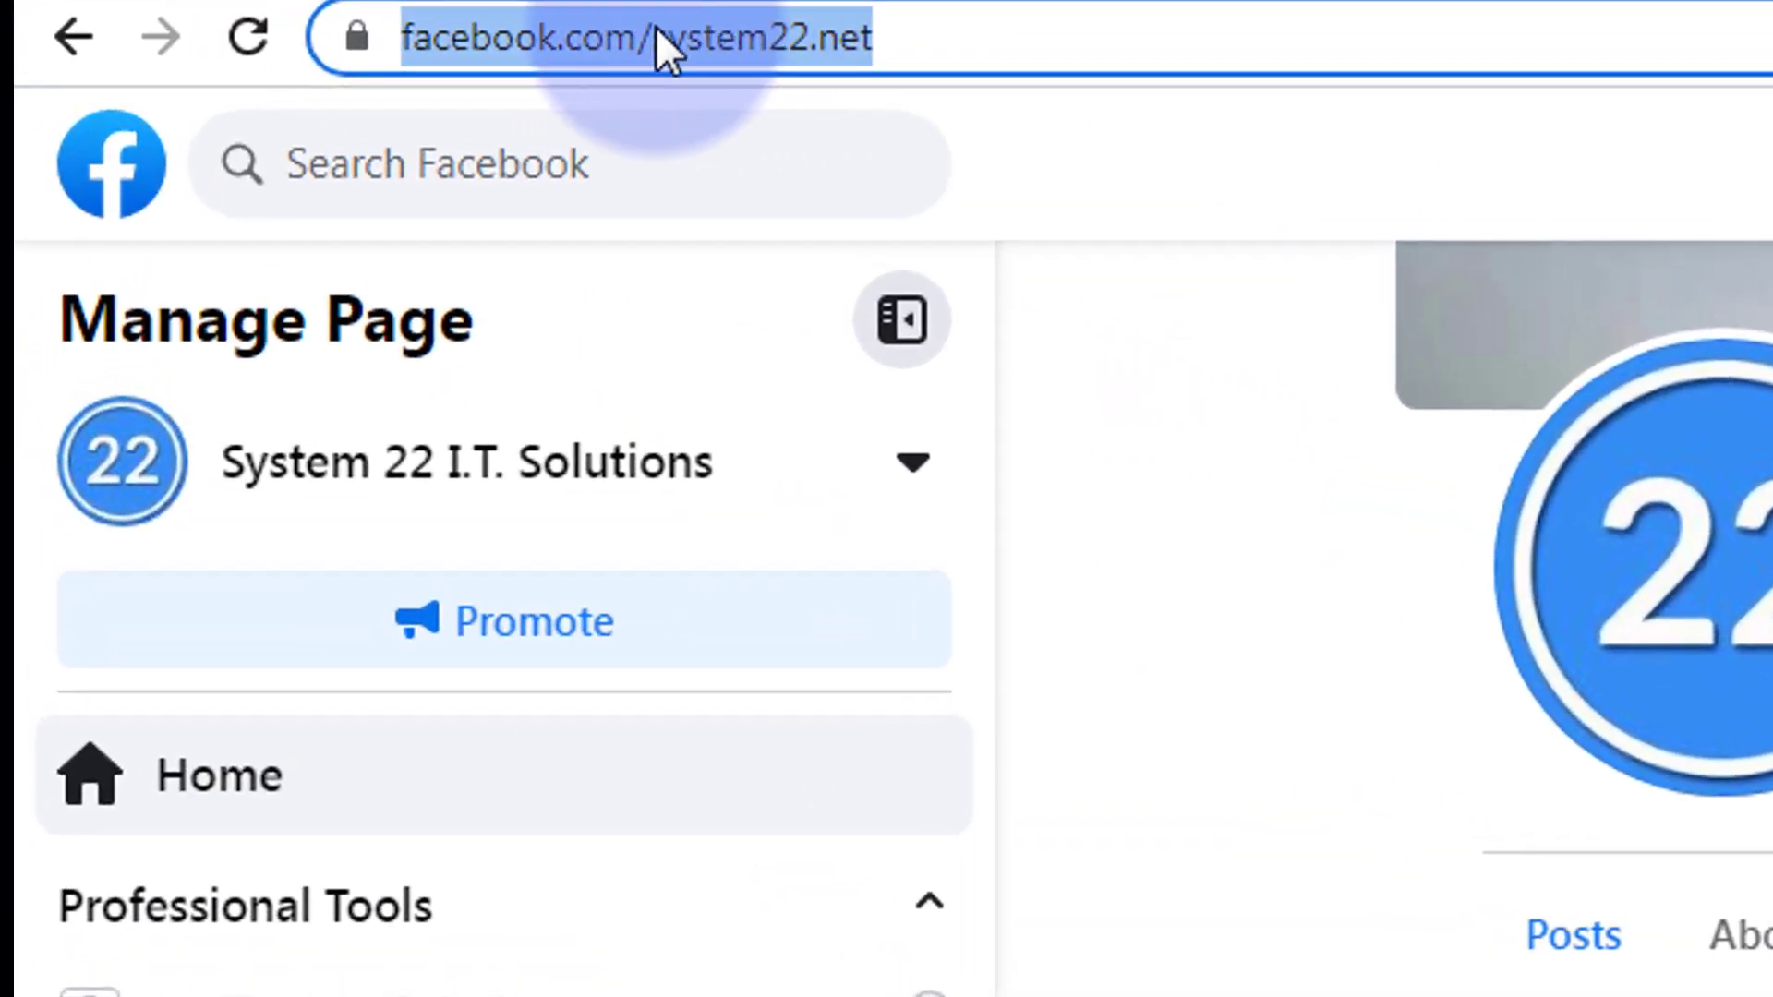
left_click(406, 47)
left_click_drag(1151, 28, 245, 41)
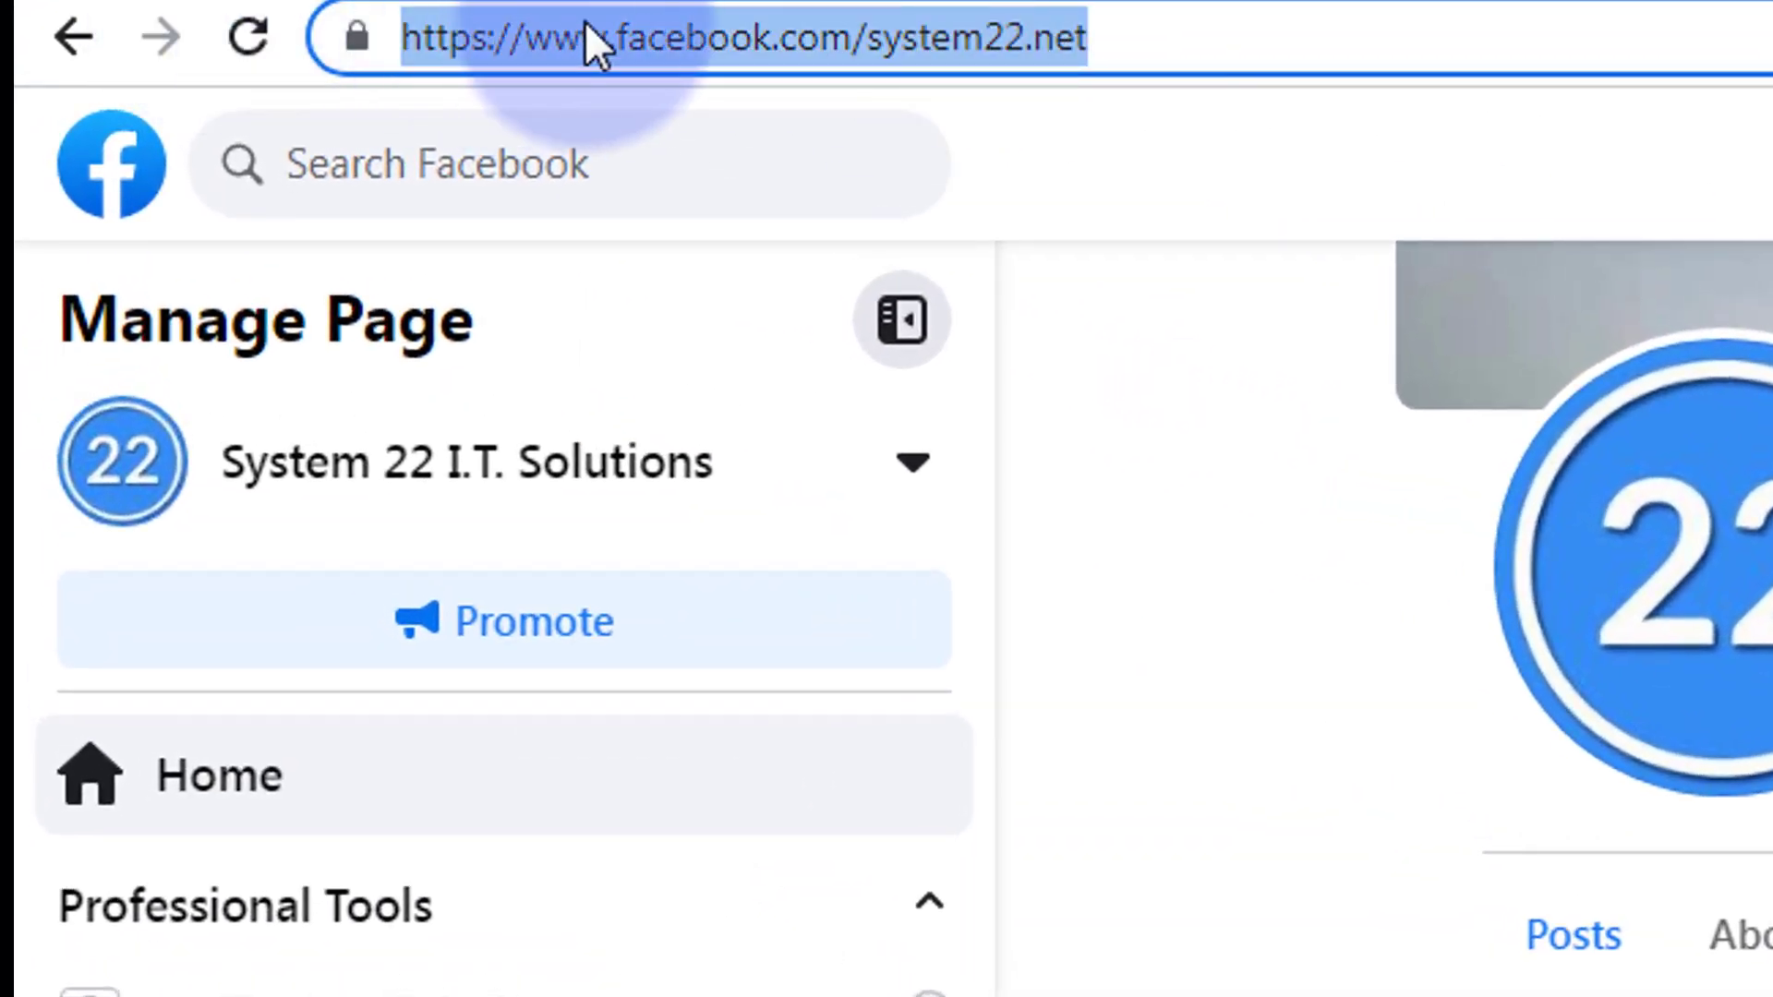
right_click(598, 18)
left_click(771, 306)
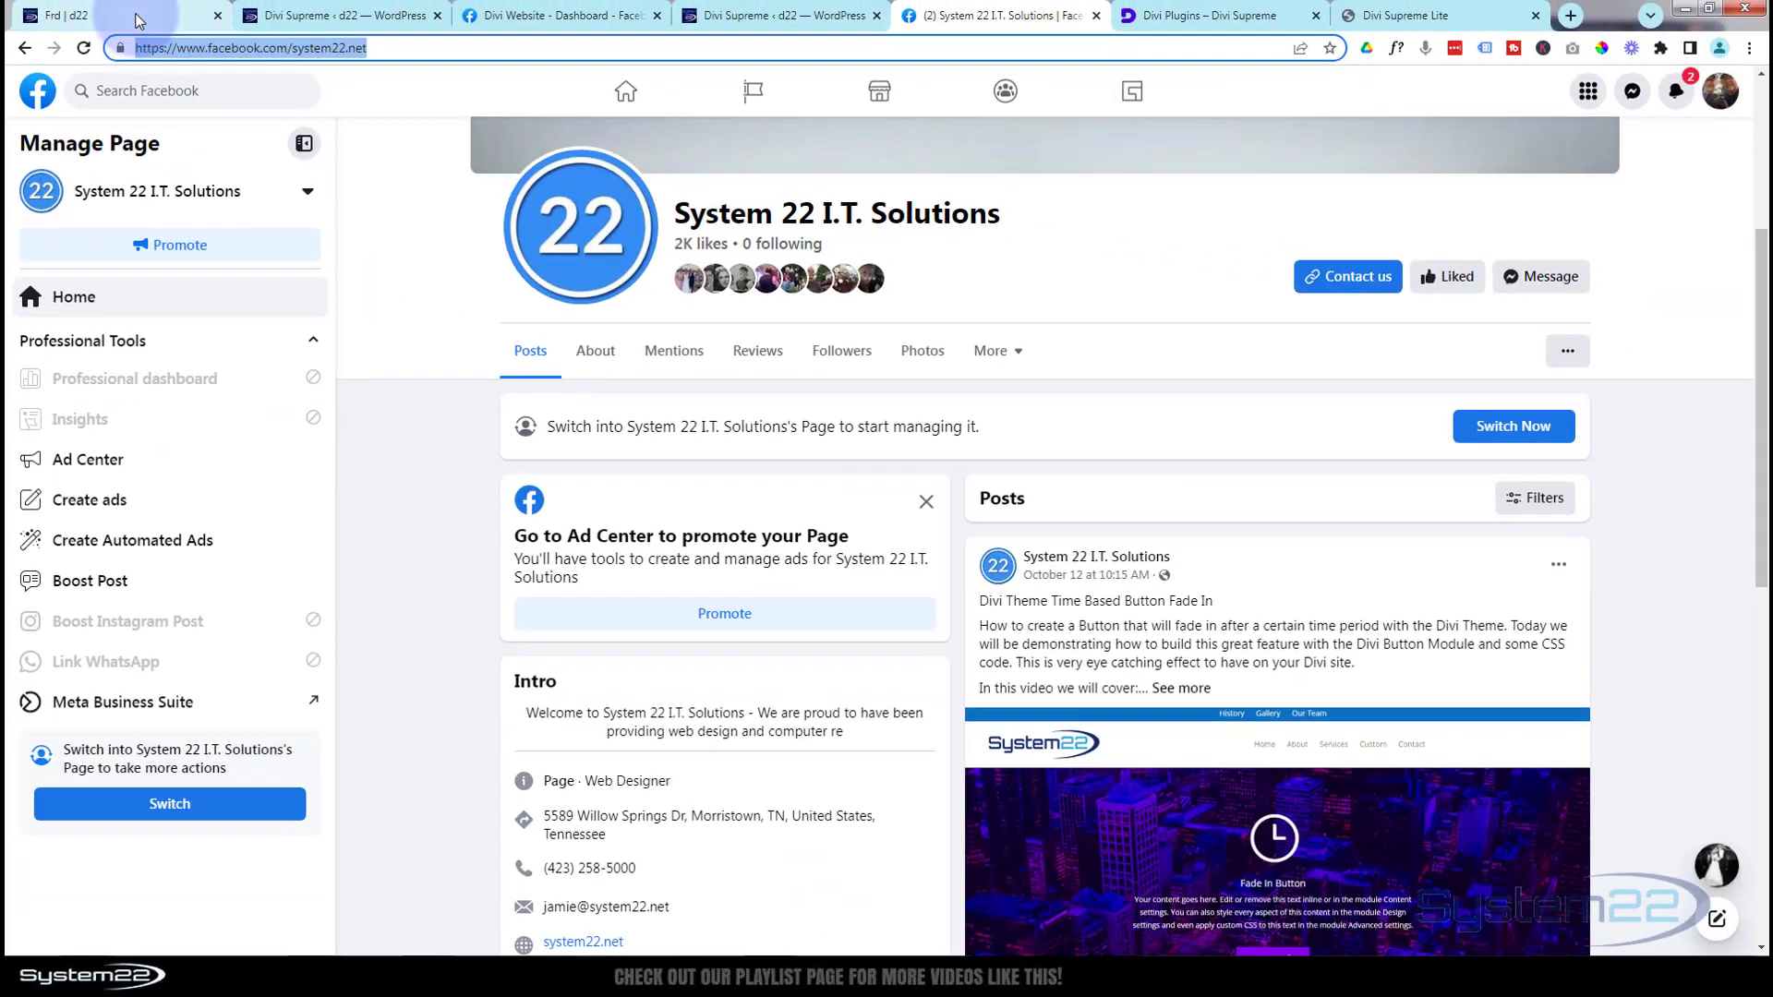
left_click(142, 16)
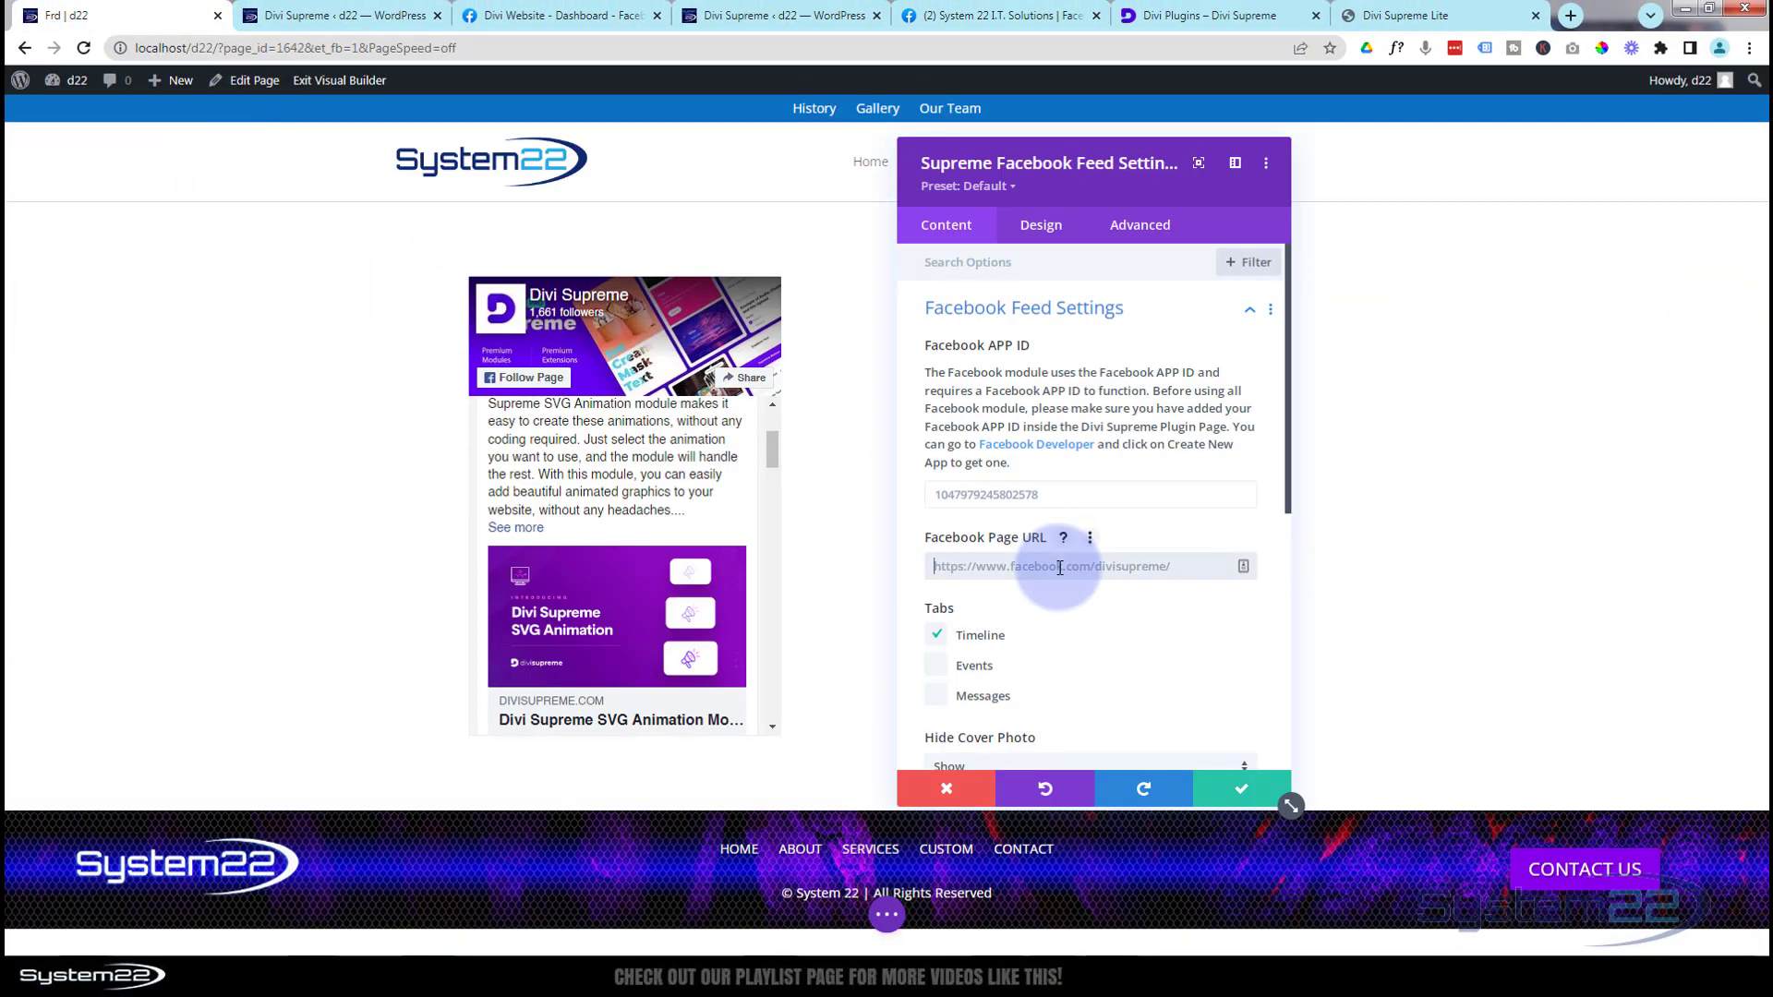
key("ctrl+v")
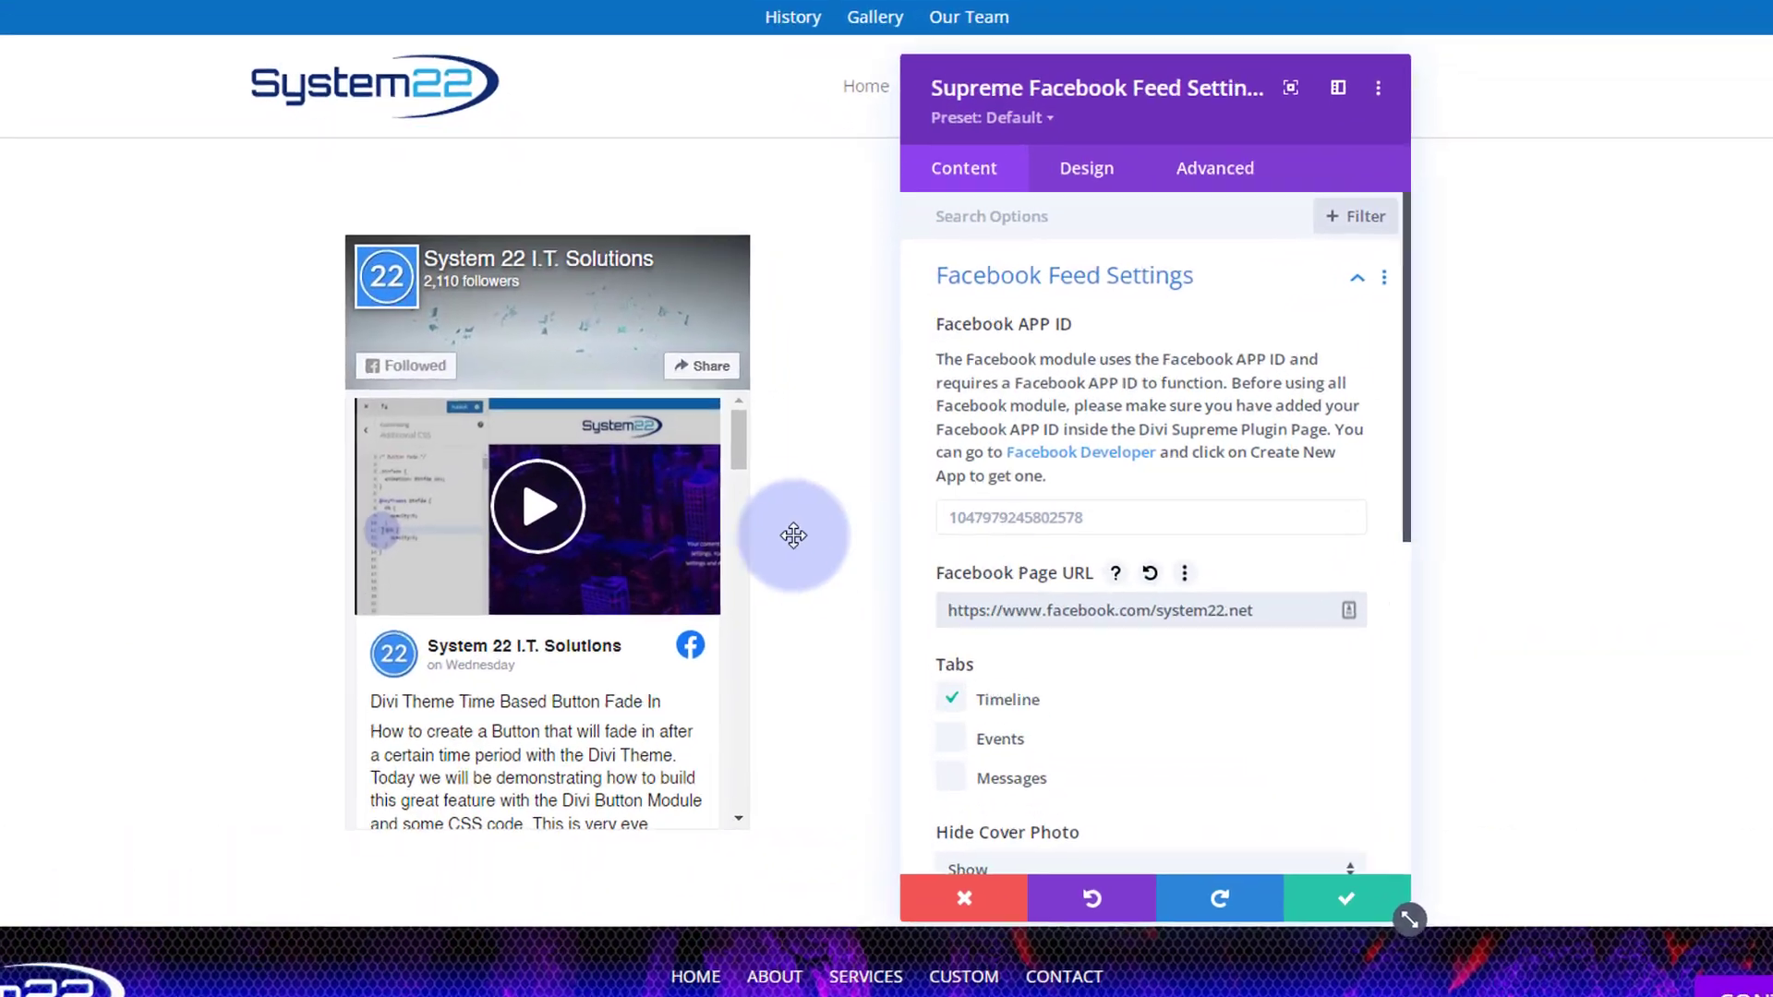
scroll(606, 432, "down", 5)
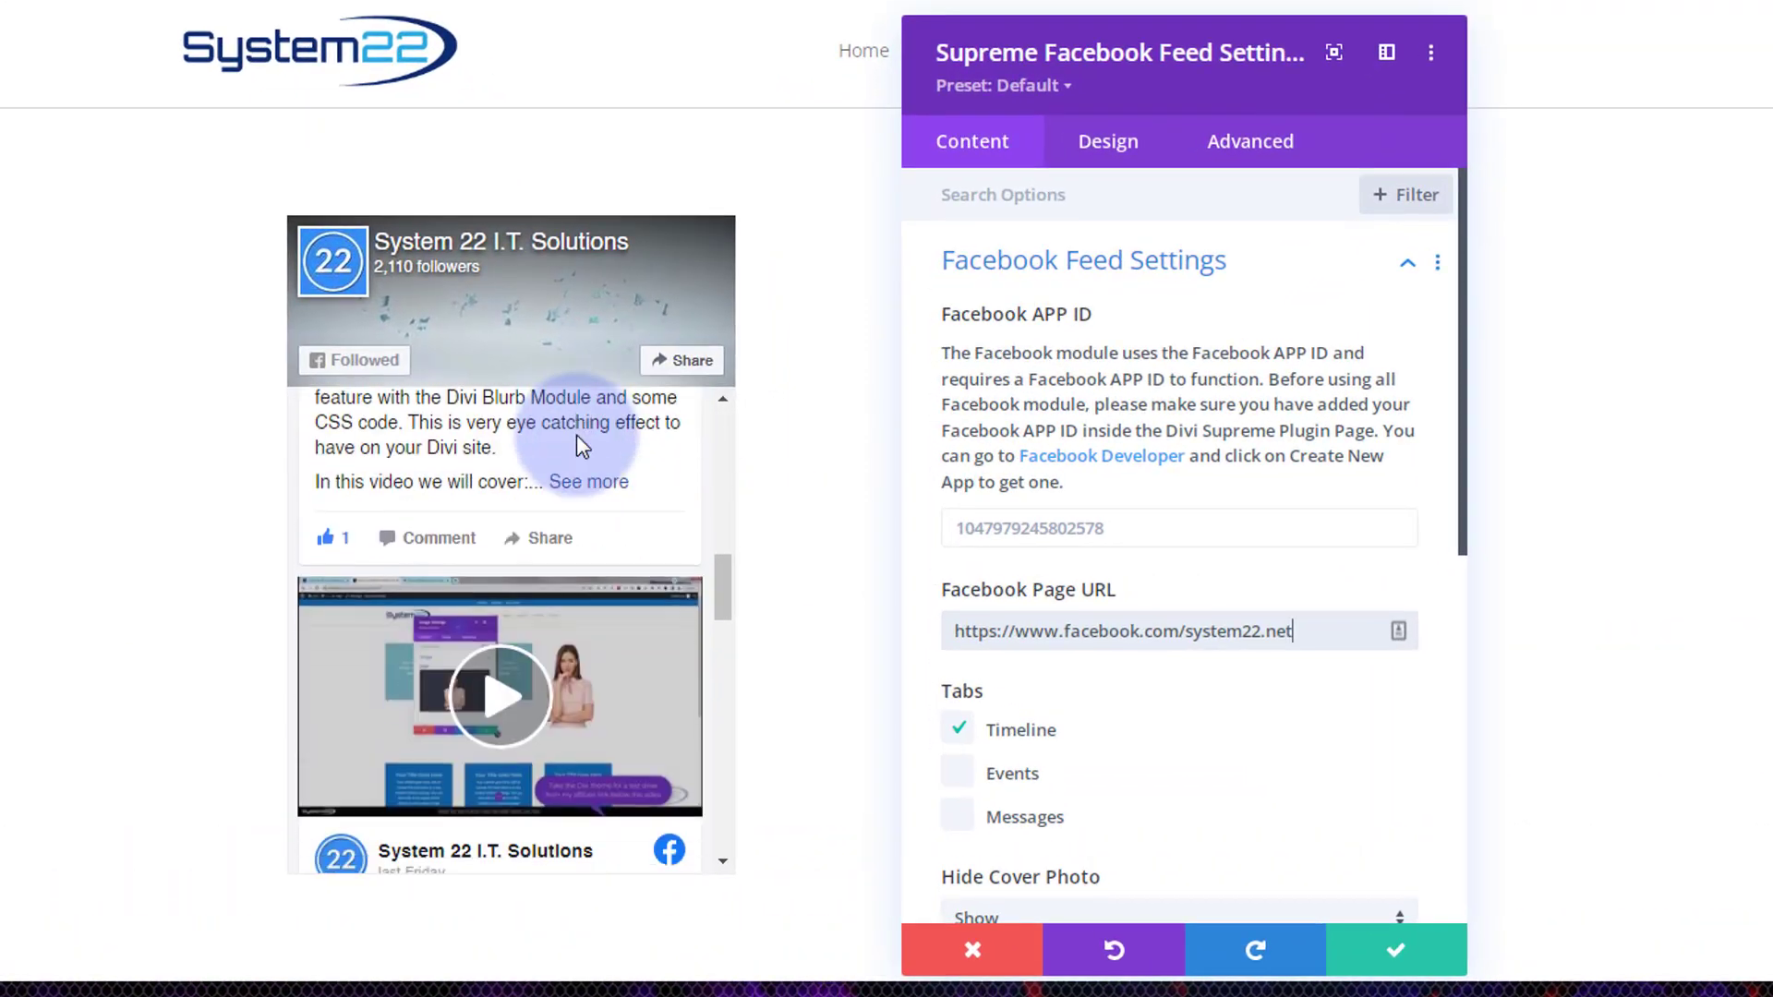
scroll(576, 442, "down", 10)
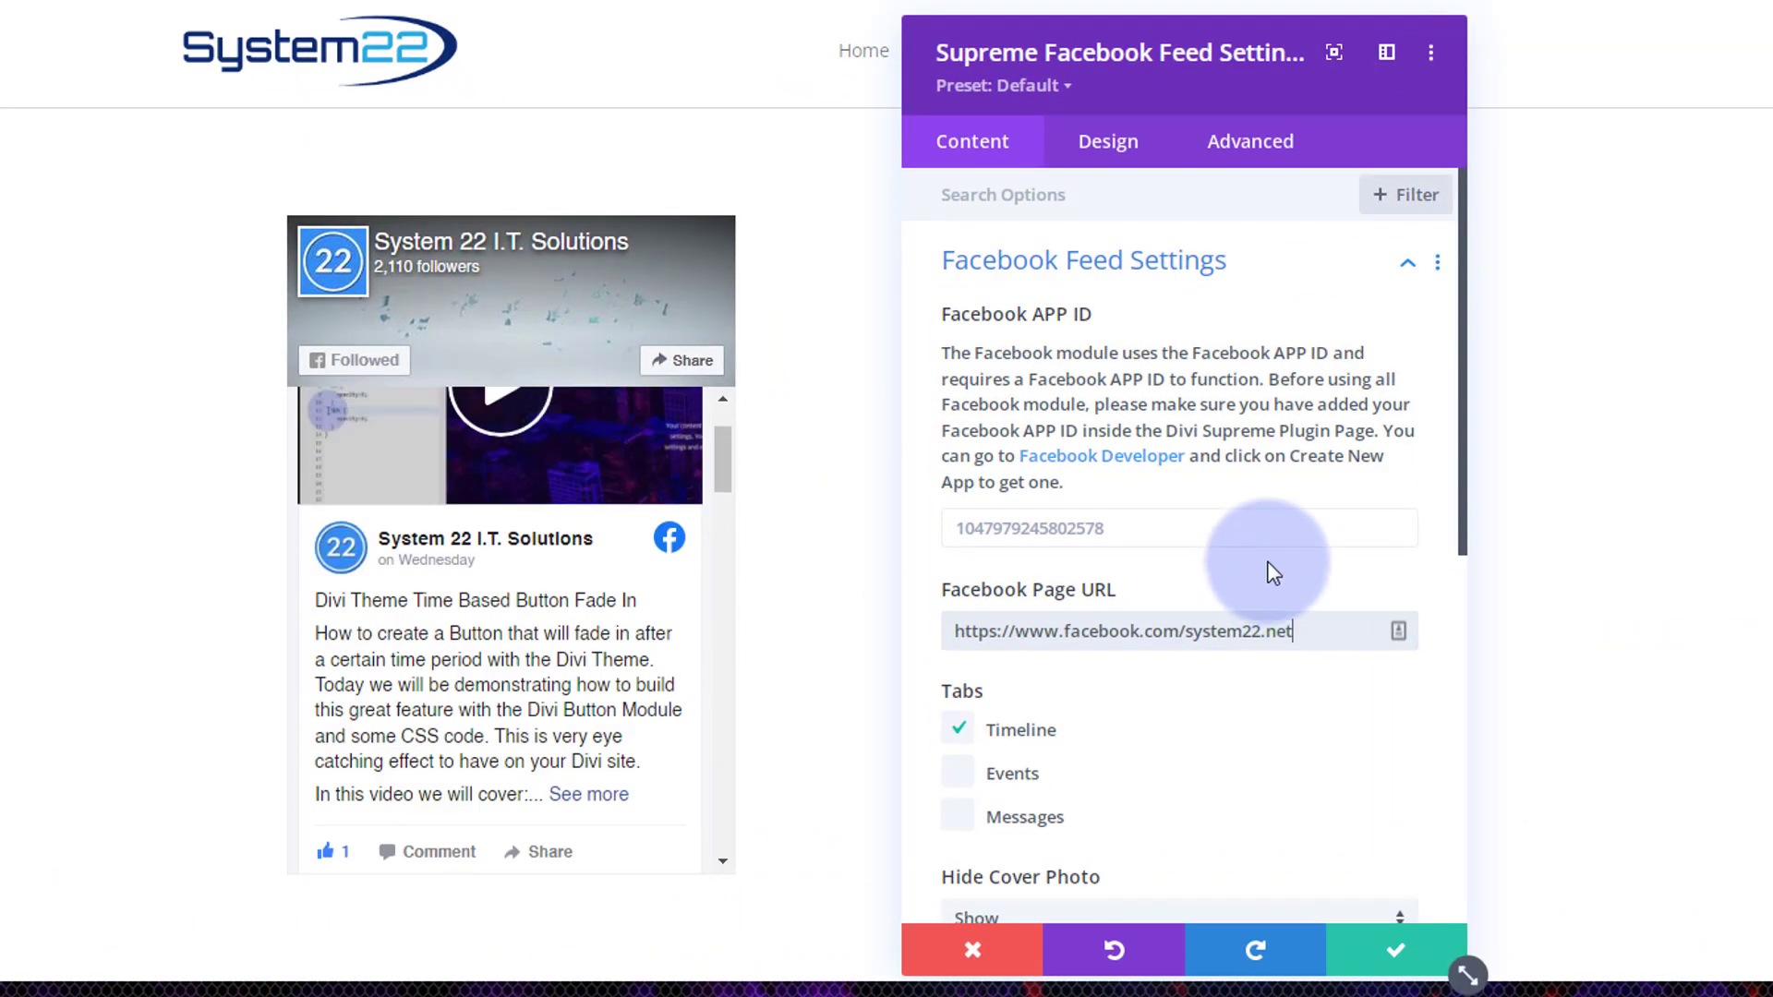
Set Use Small Header to Yes for the Facebook feed
scroll(1266, 527, "down", 5)
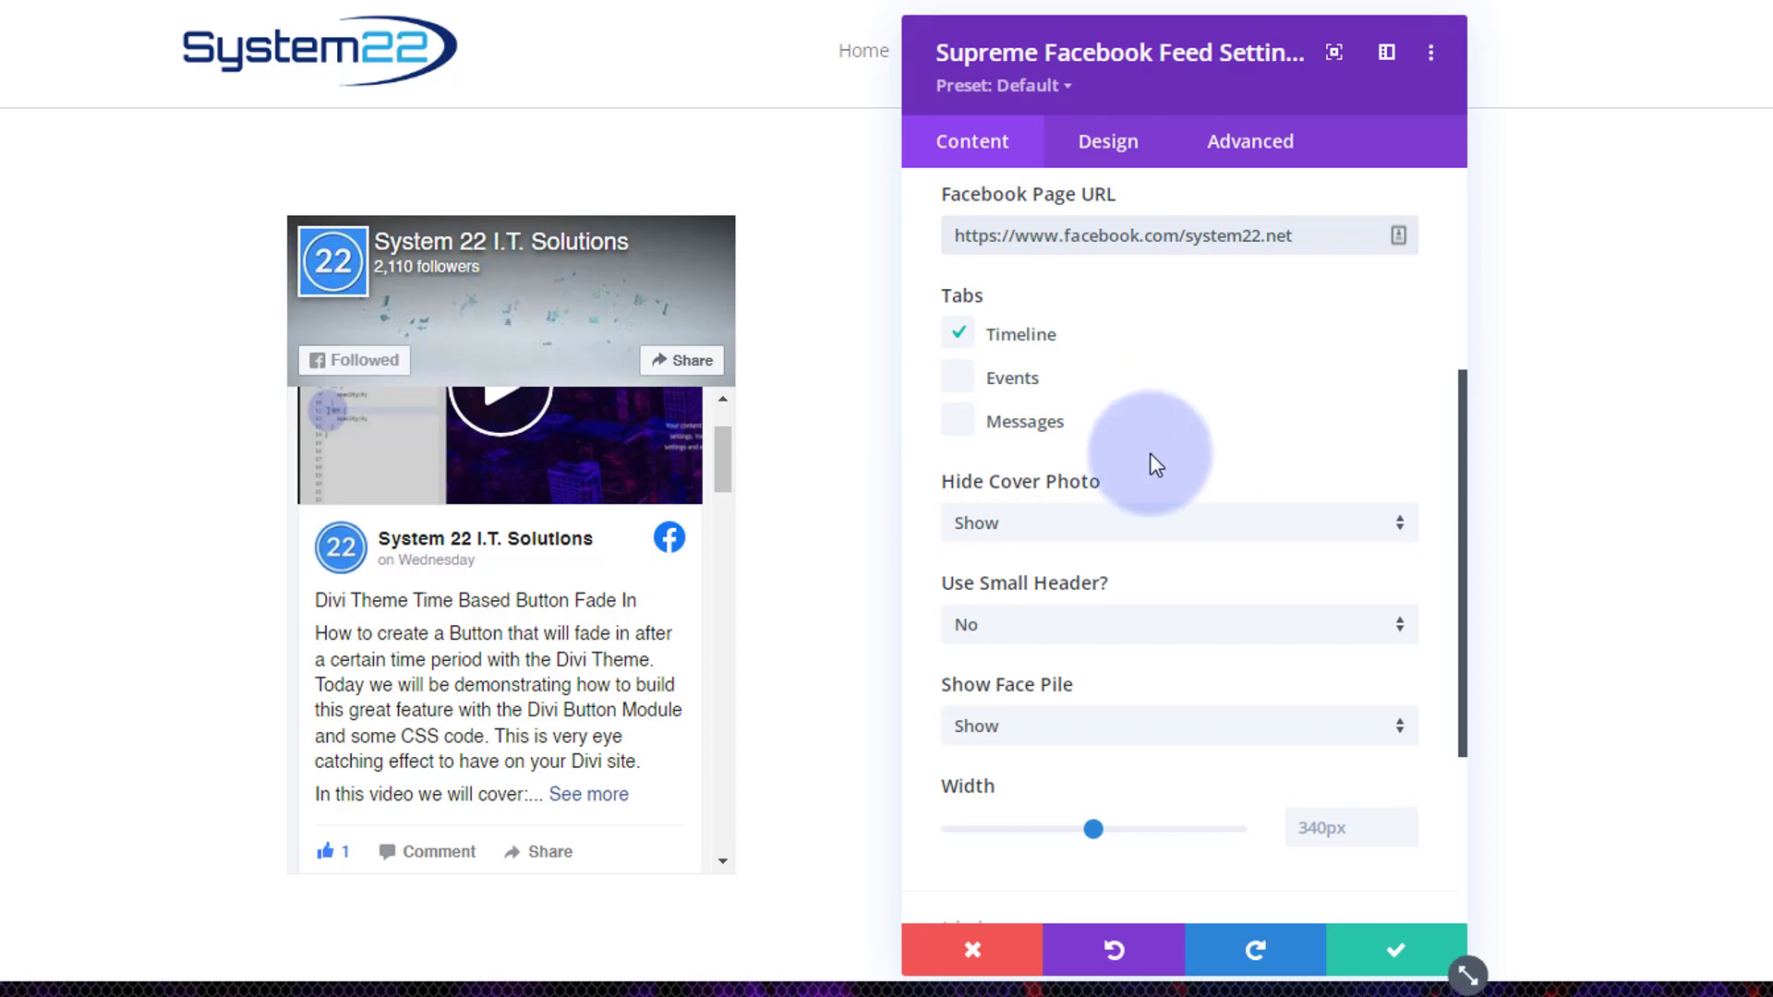
scroll(1149, 453, "down", 1)
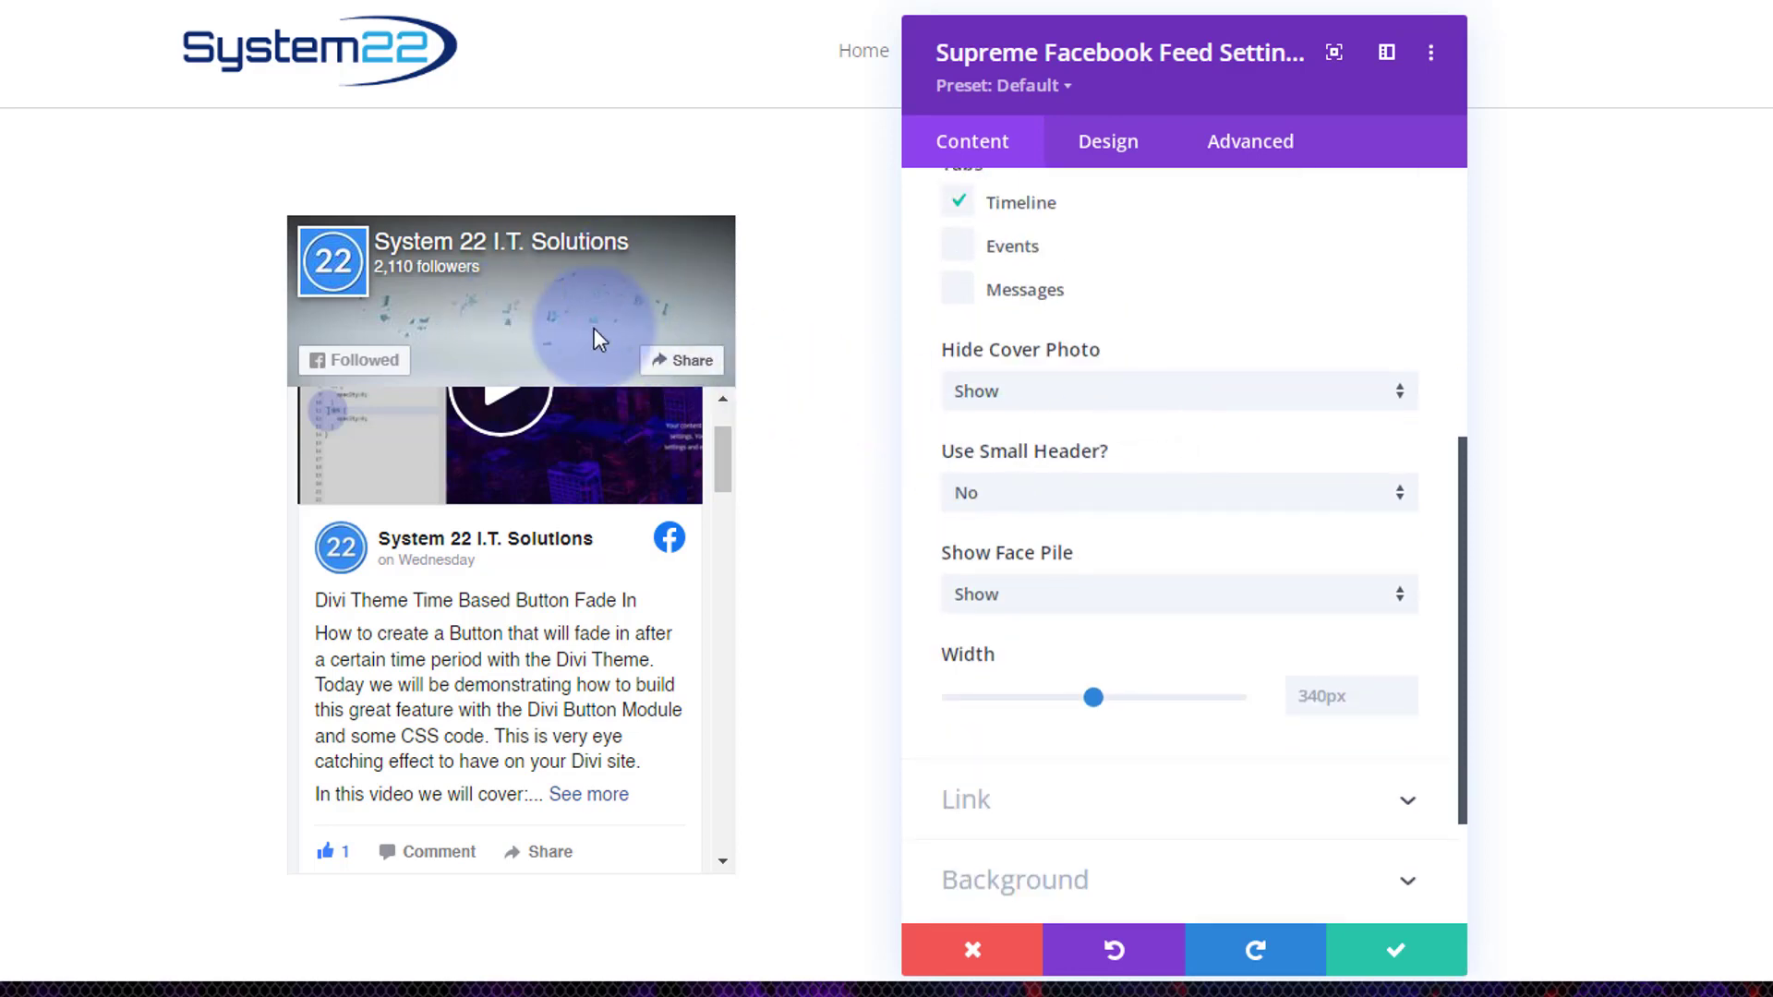
left_click(1095, 501)
left_click(1068, 563)
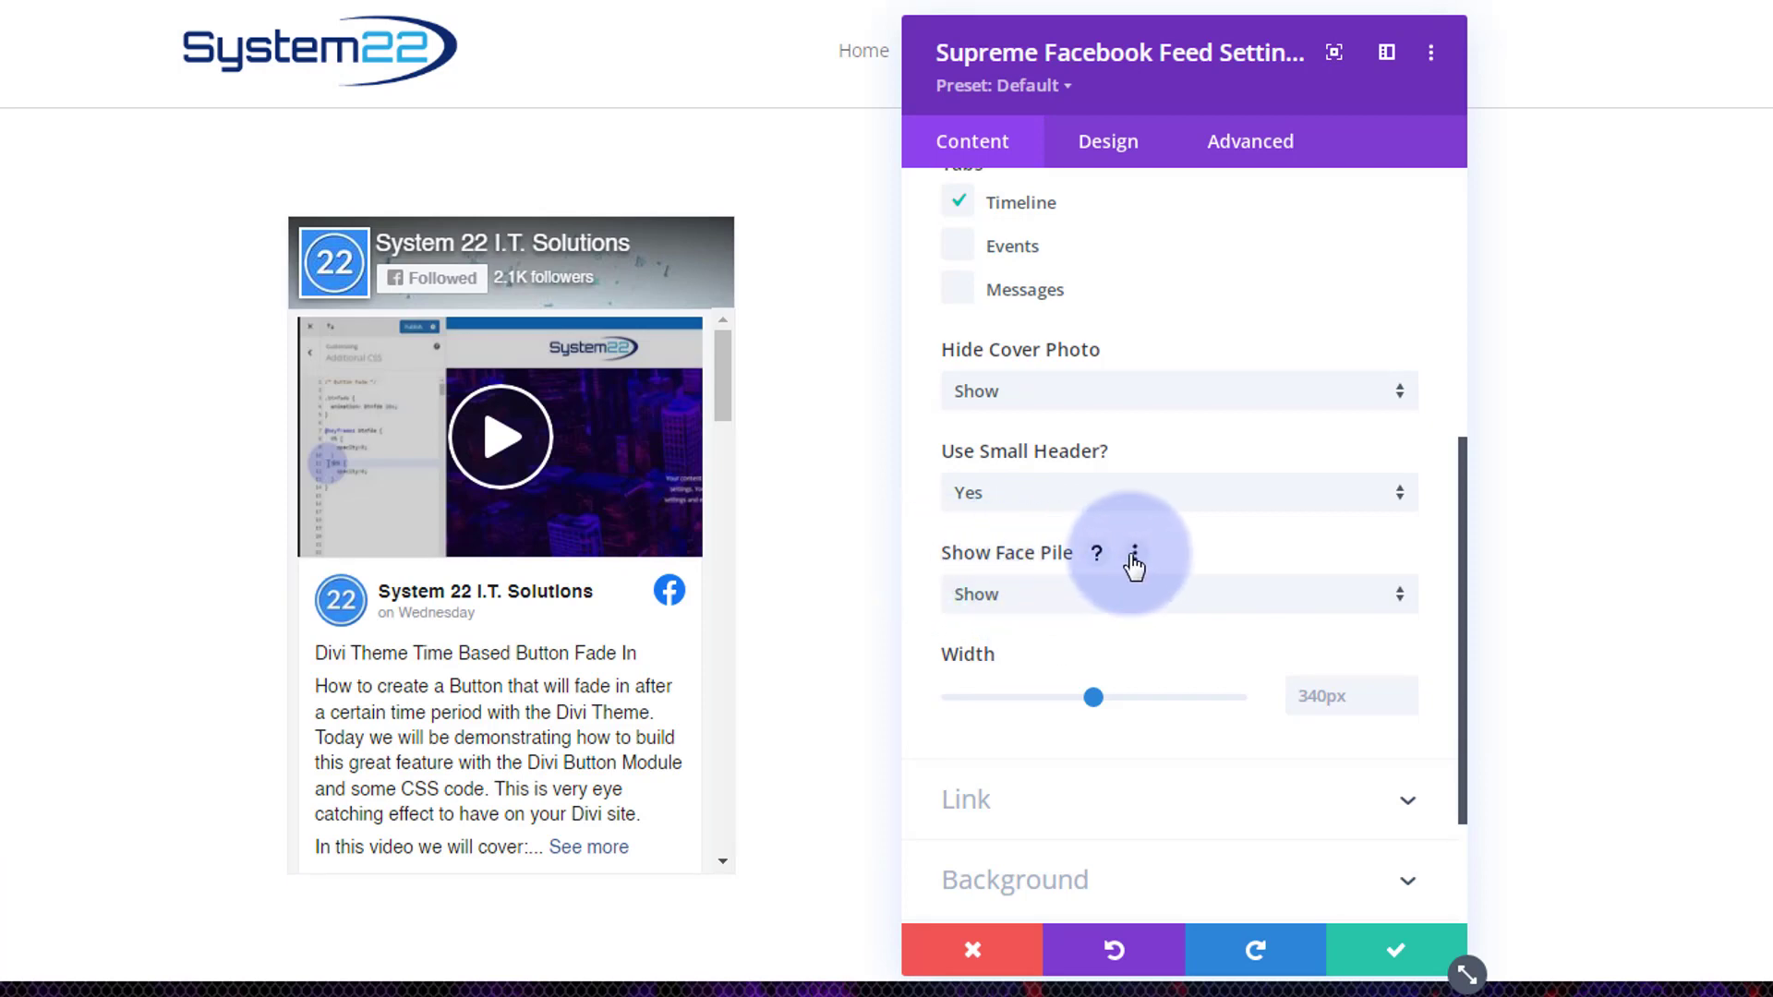
Examine the feed module's link URL and link target options, and try out the video in the feed preview
scroll(1180, 531, "down", 2)
scroll(1186, 544, "down", 1)
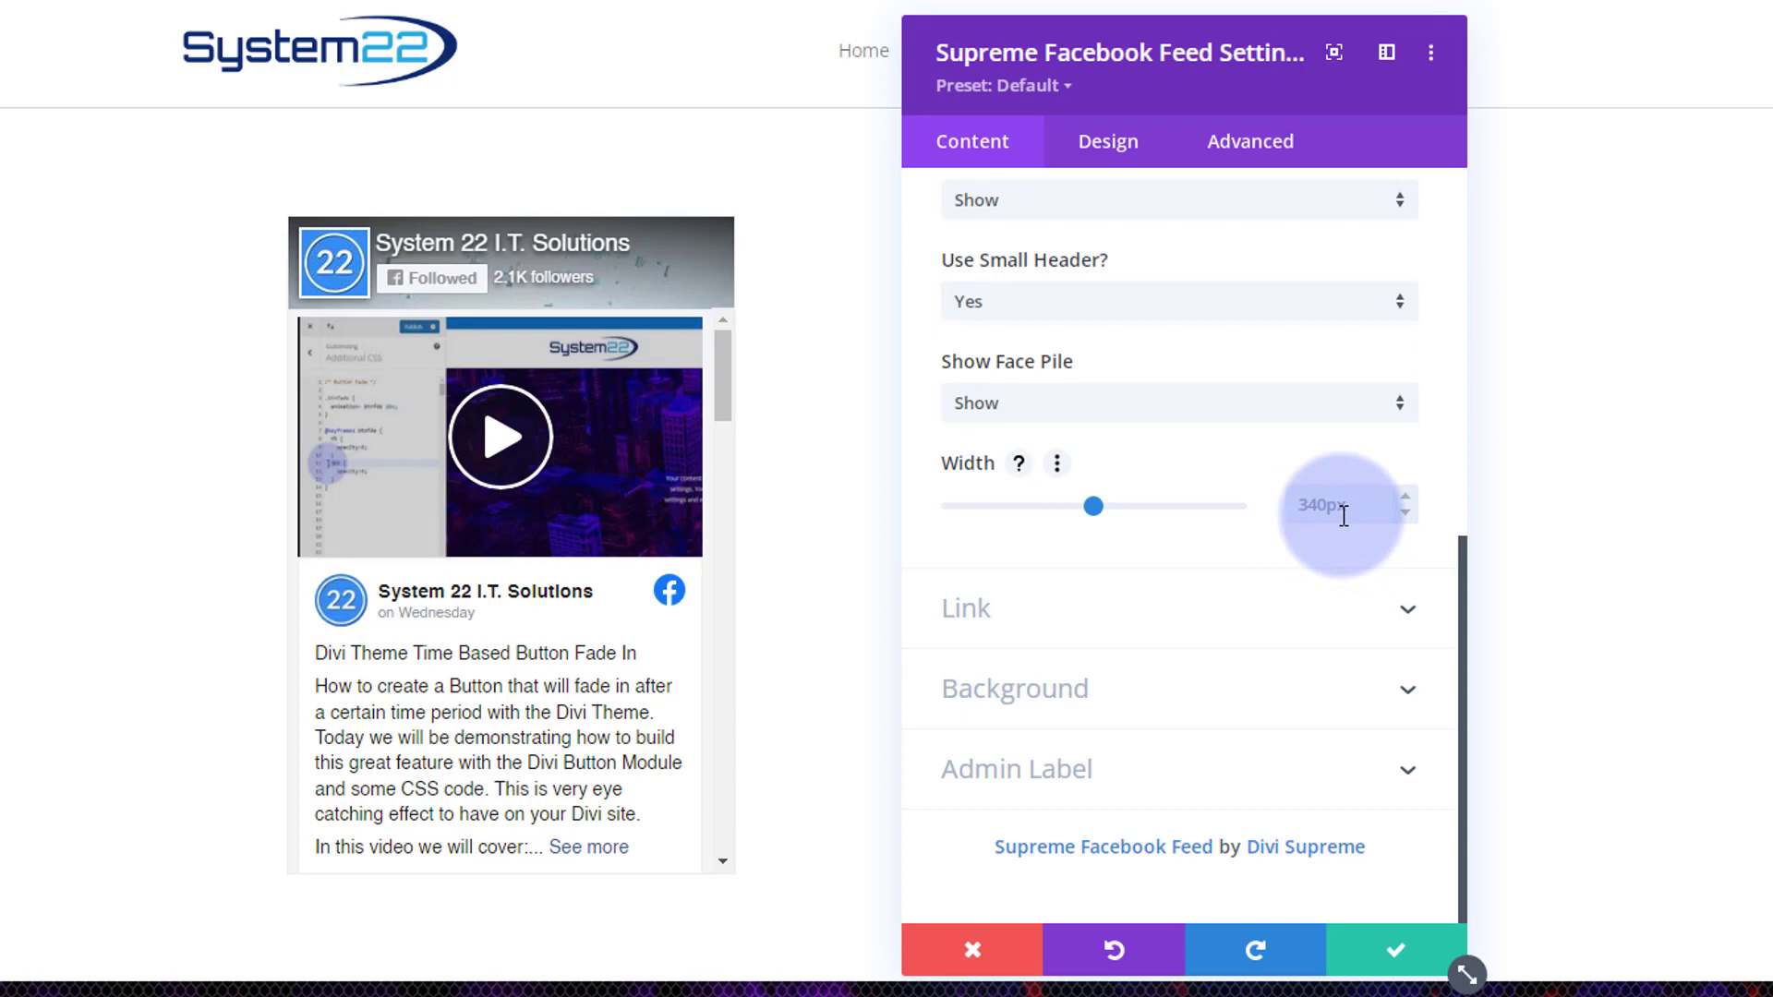
left_click(1130, 608)
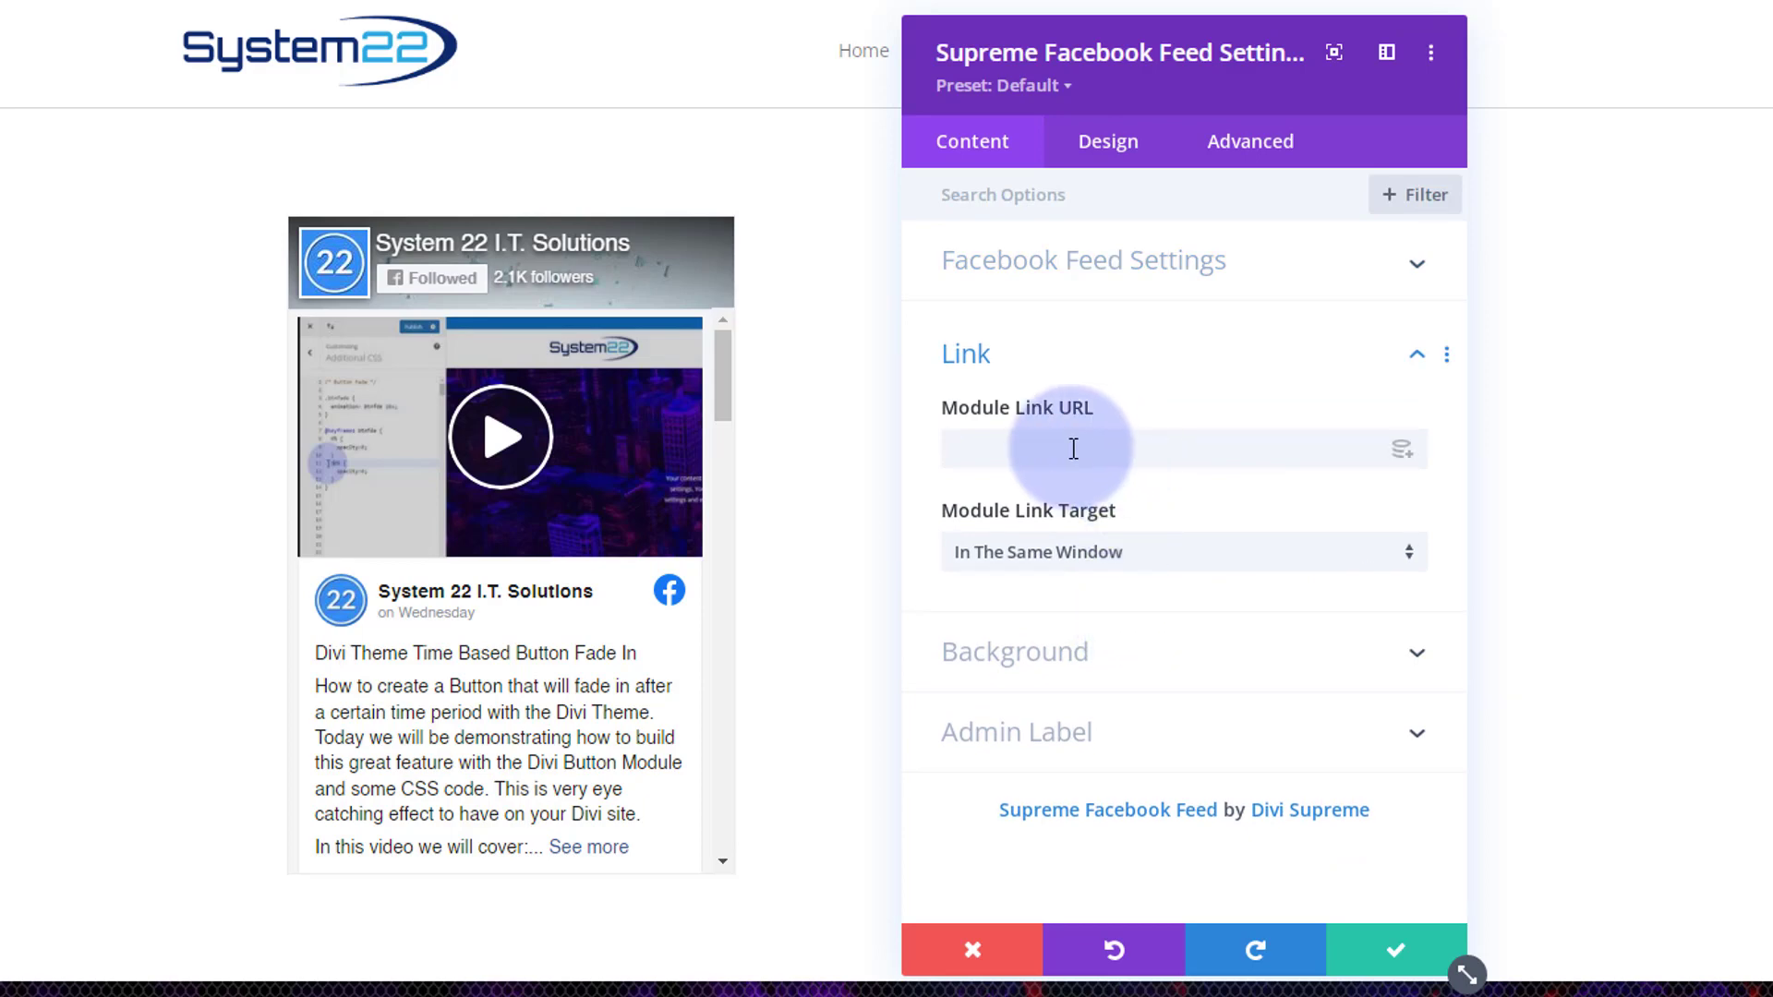
left_click(1011, 449)
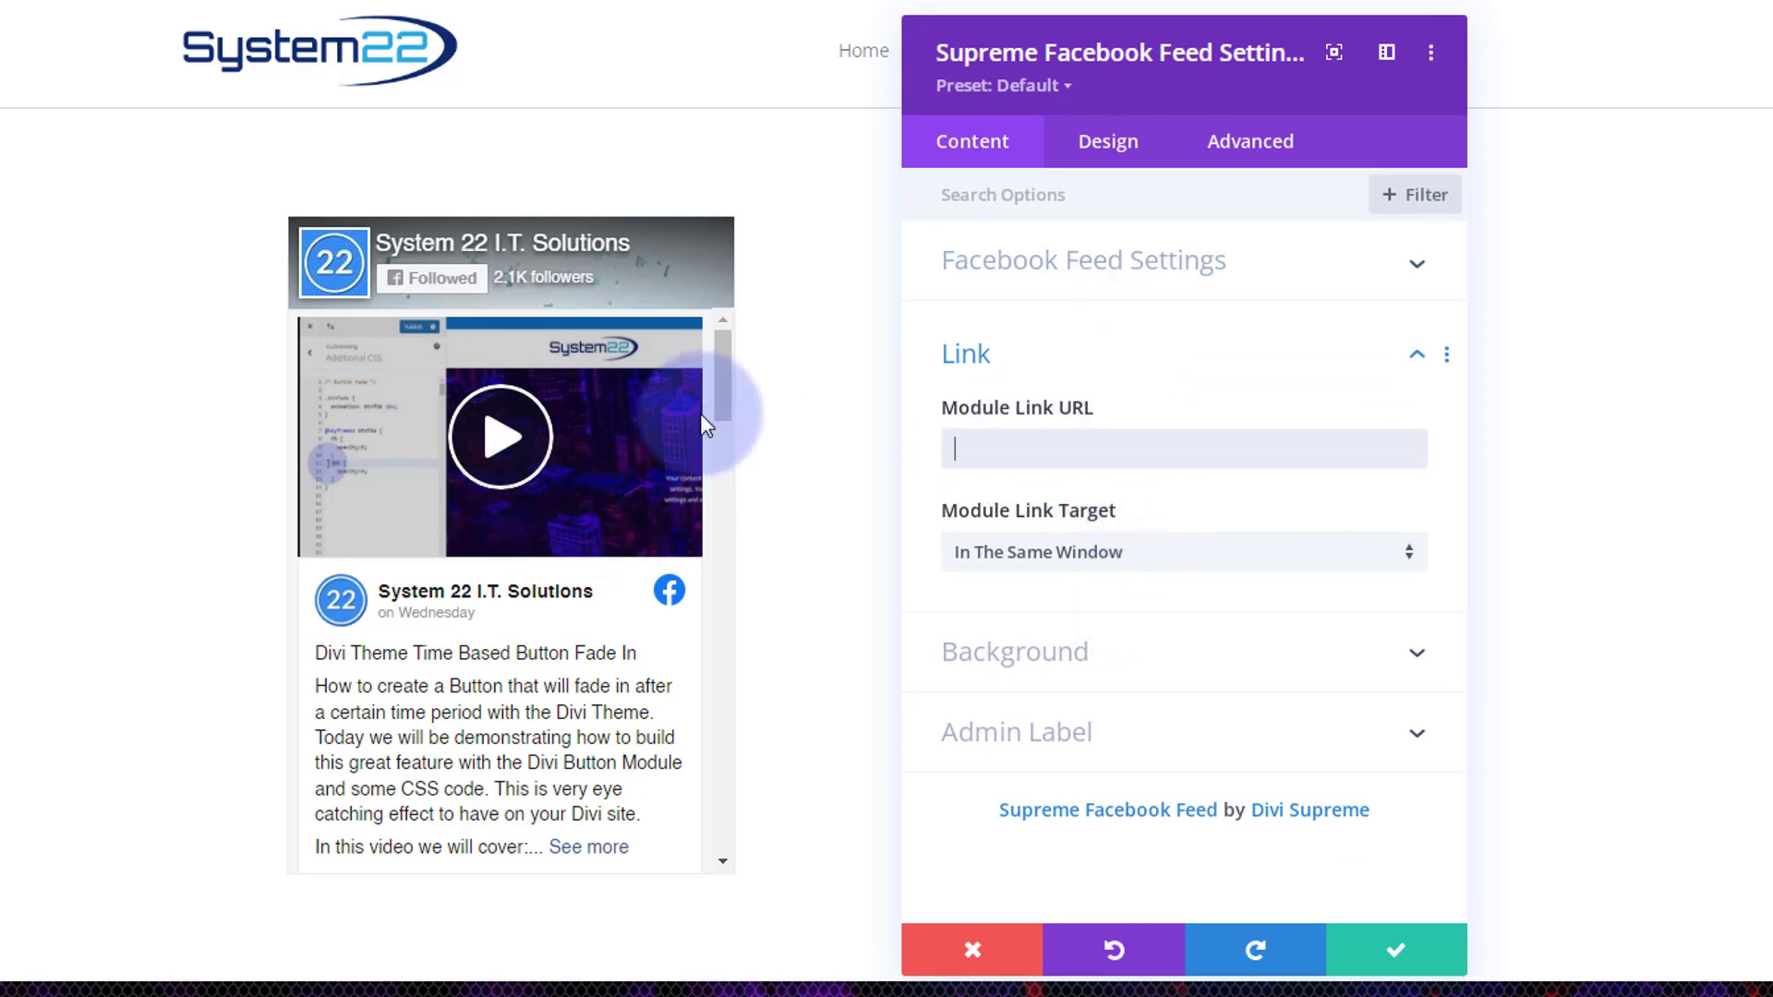
left_click(490, 445)
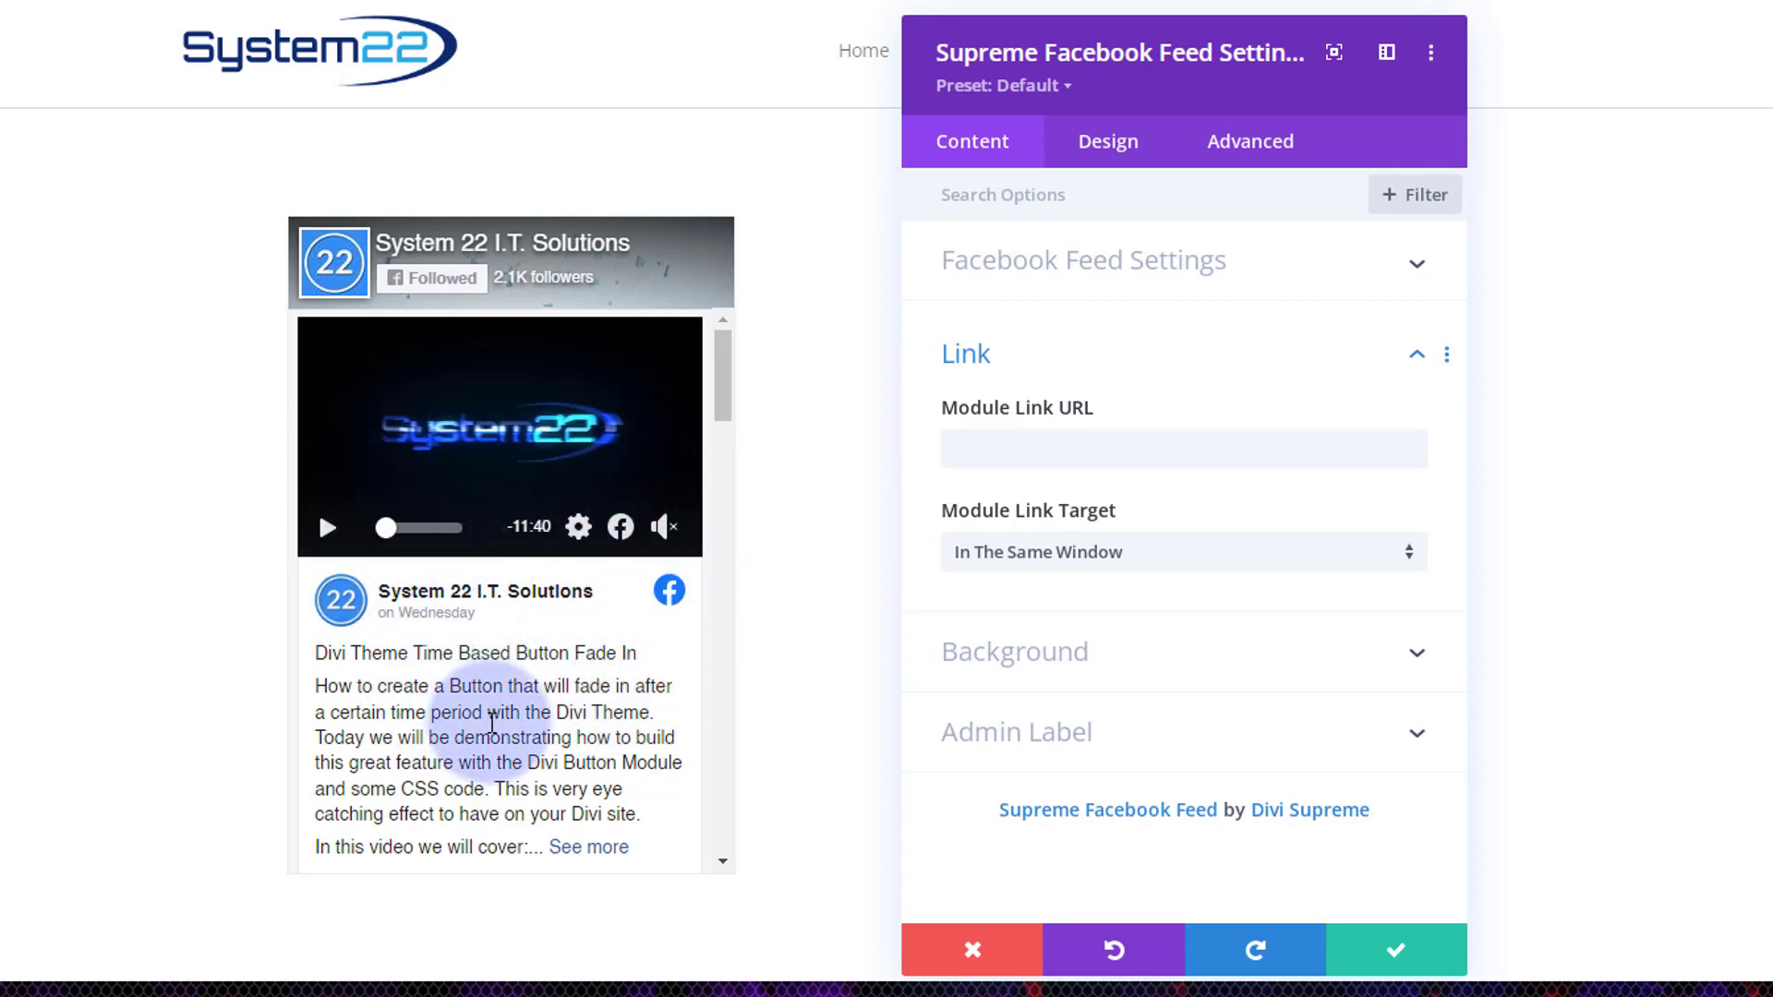
left_click(1144, 448)
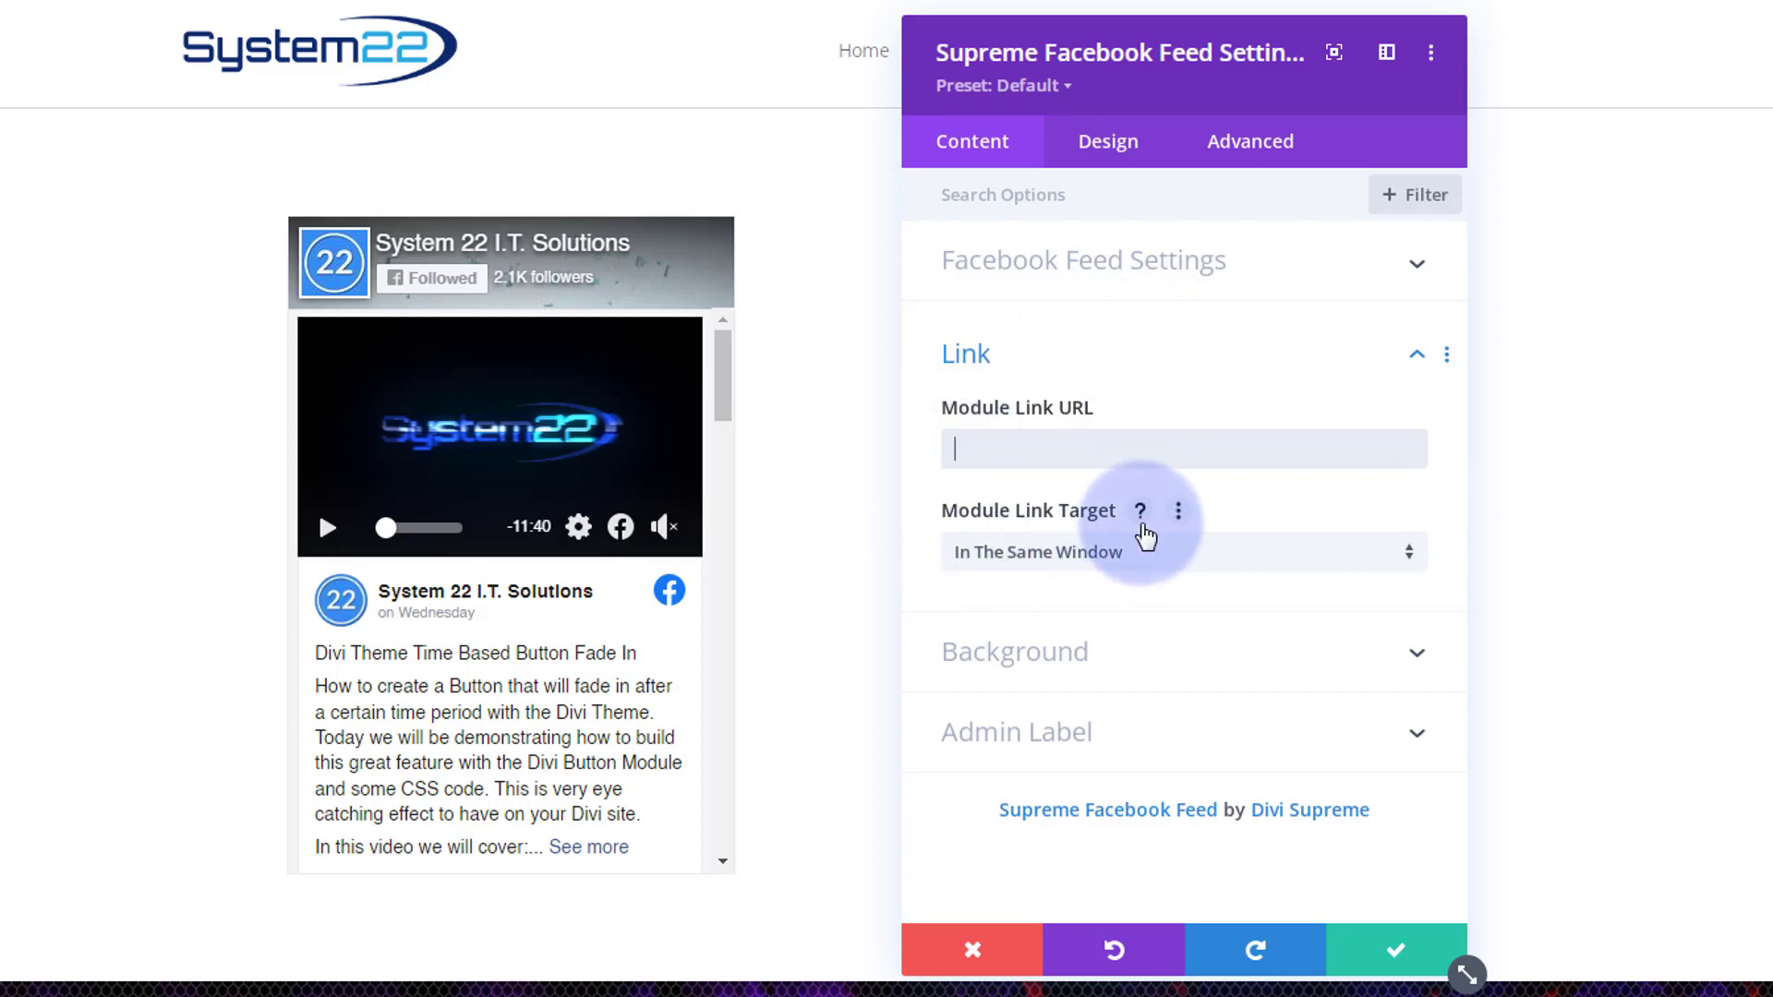
left_click(1158, 562)
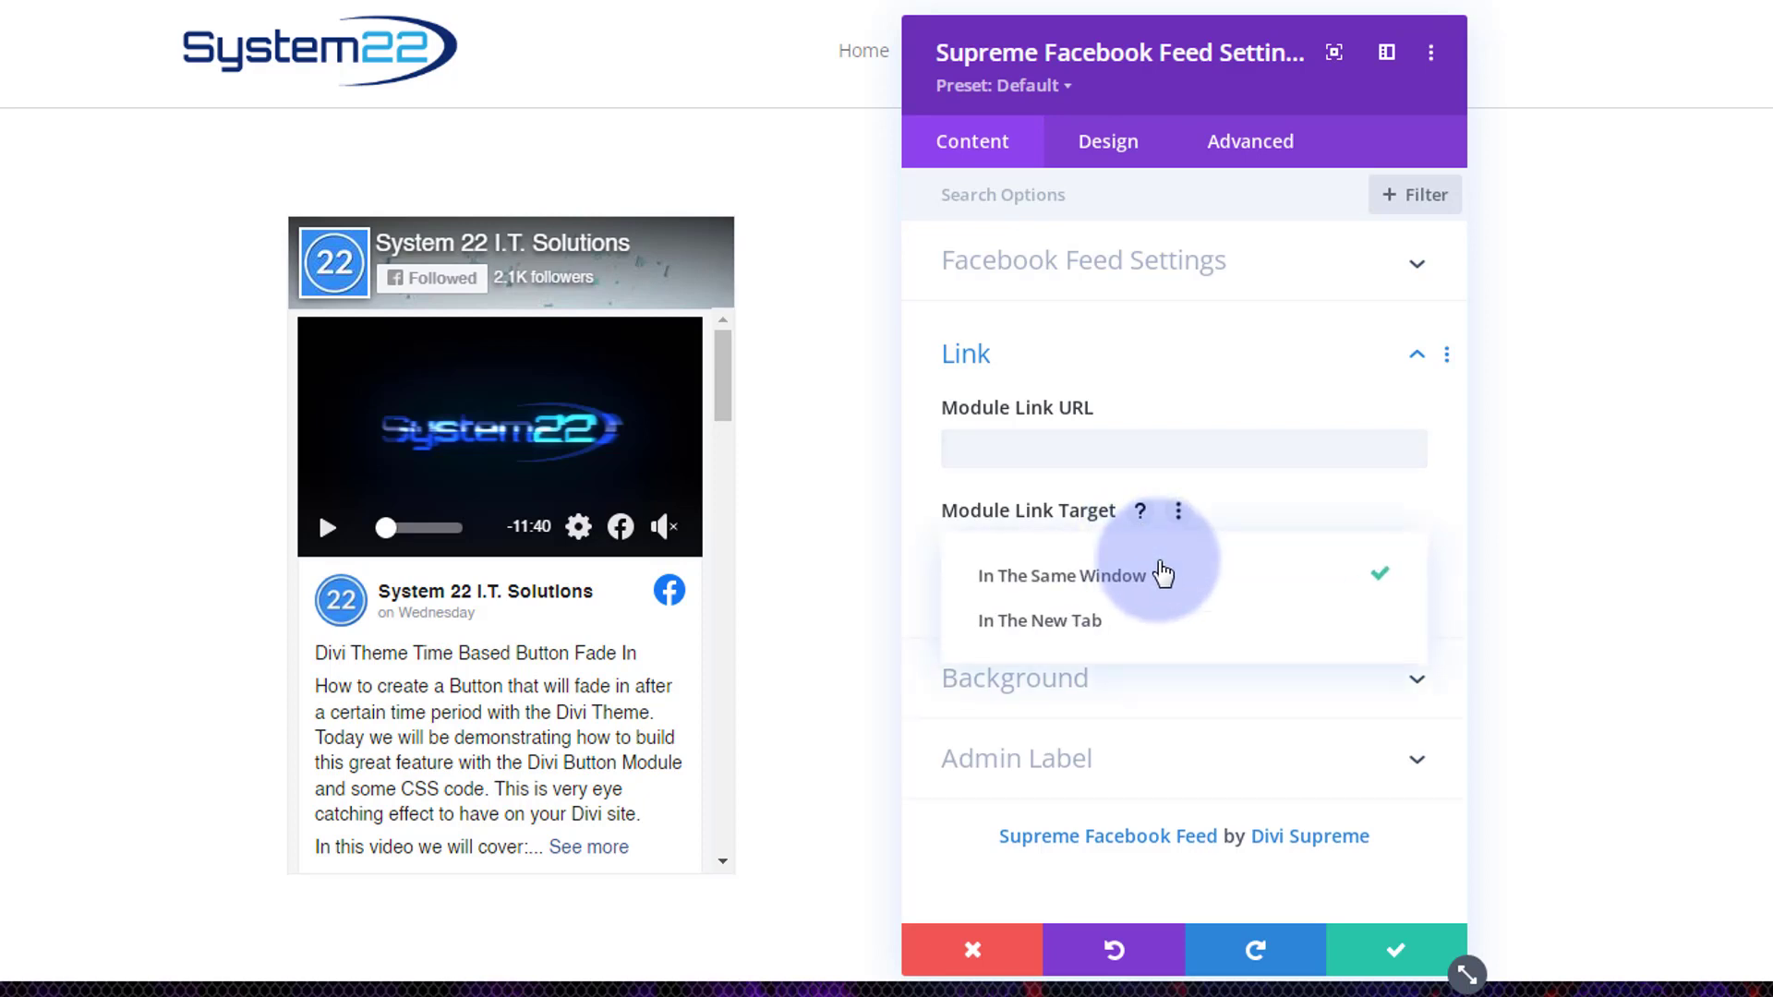
left_click(1108, 644)
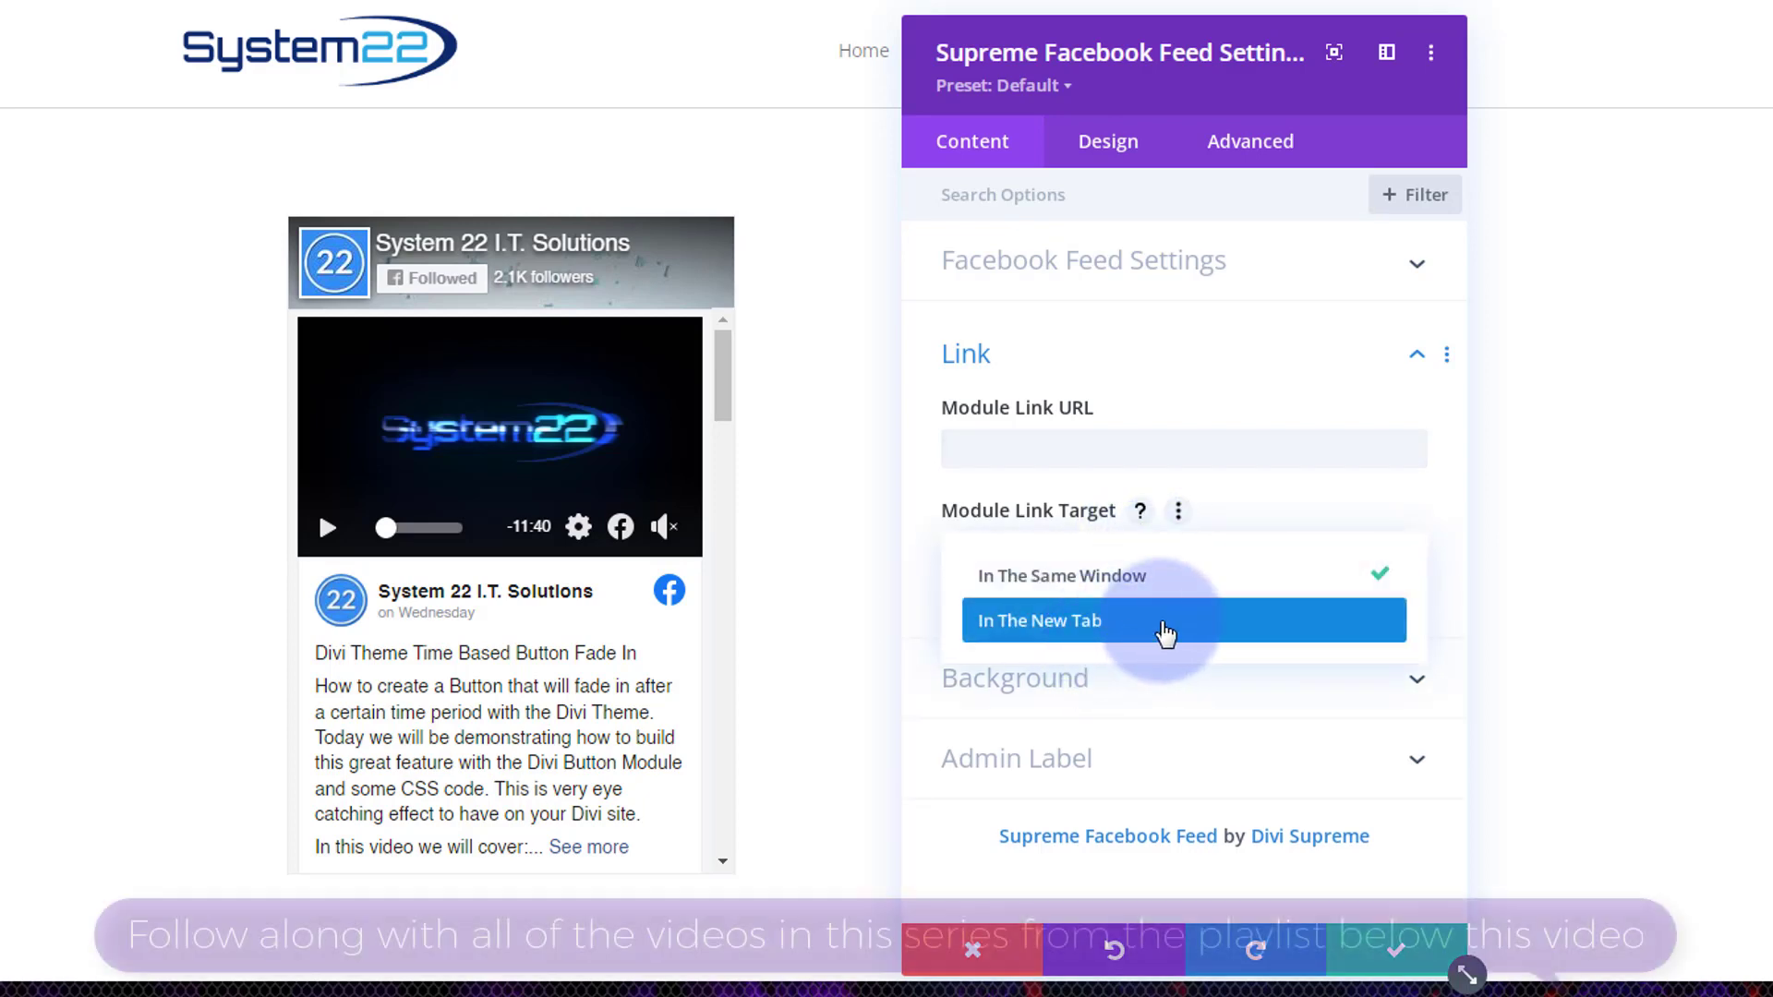
left_click(918, 567)
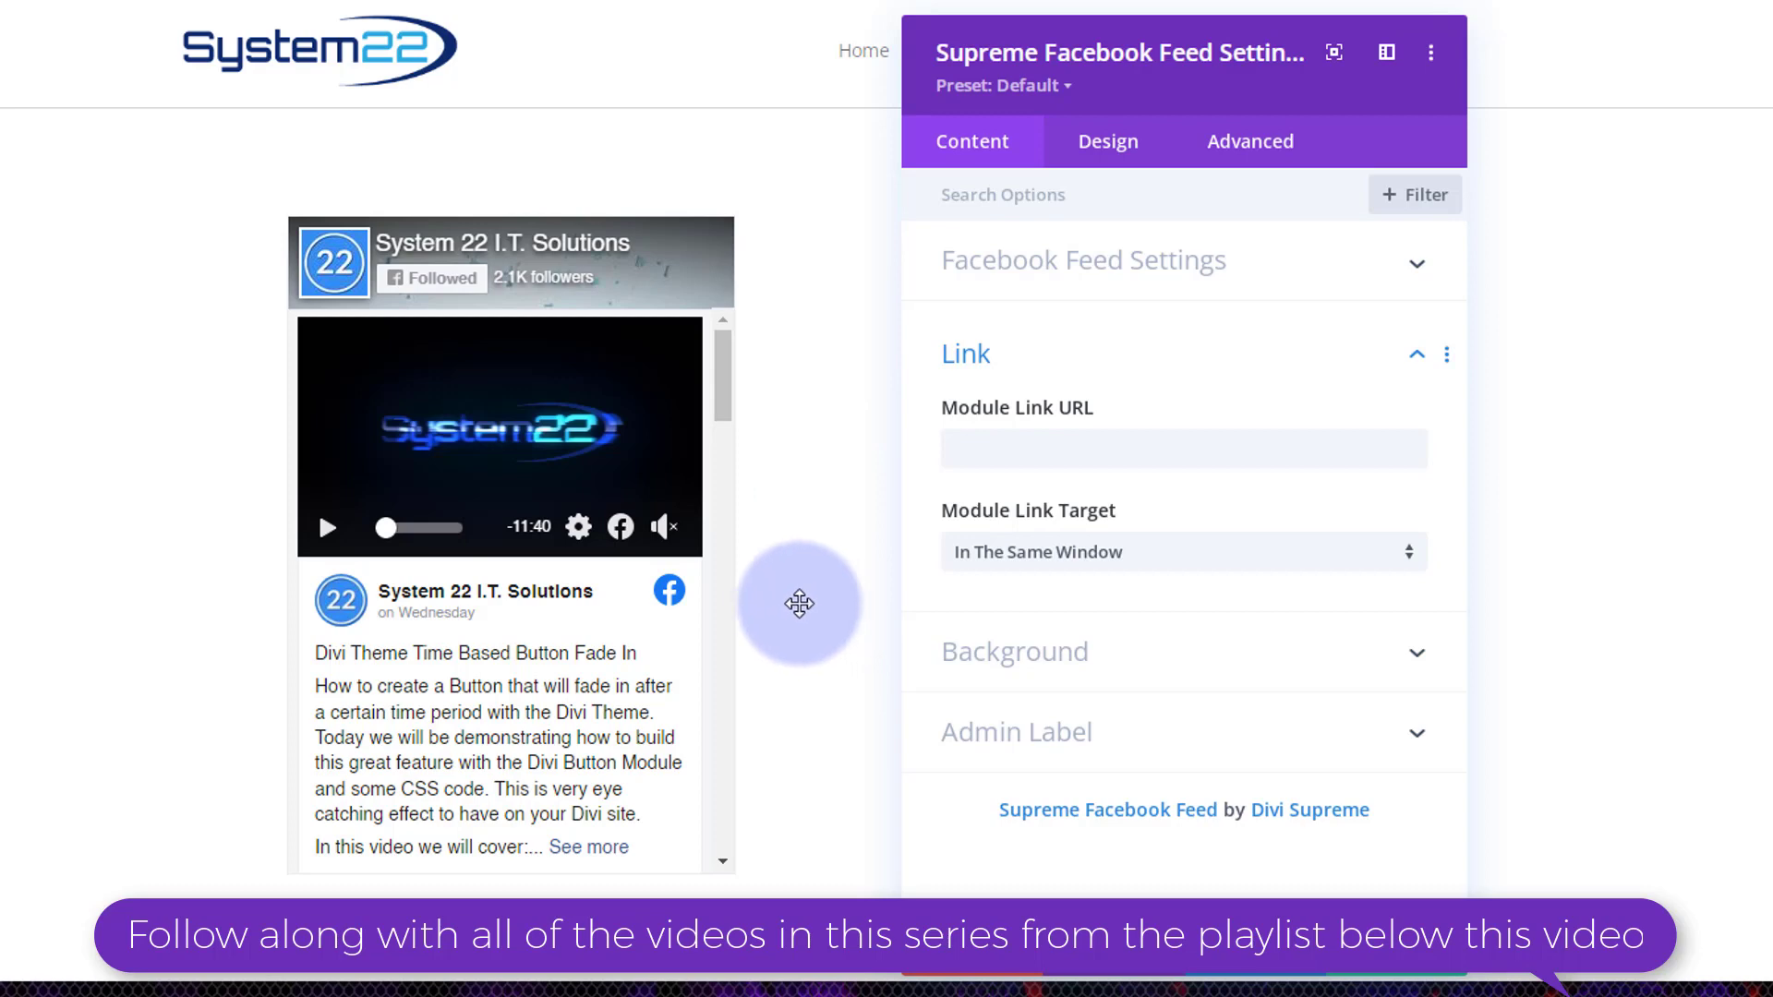
Give the feed module a black #000000 background color
left_click(1232, 665)
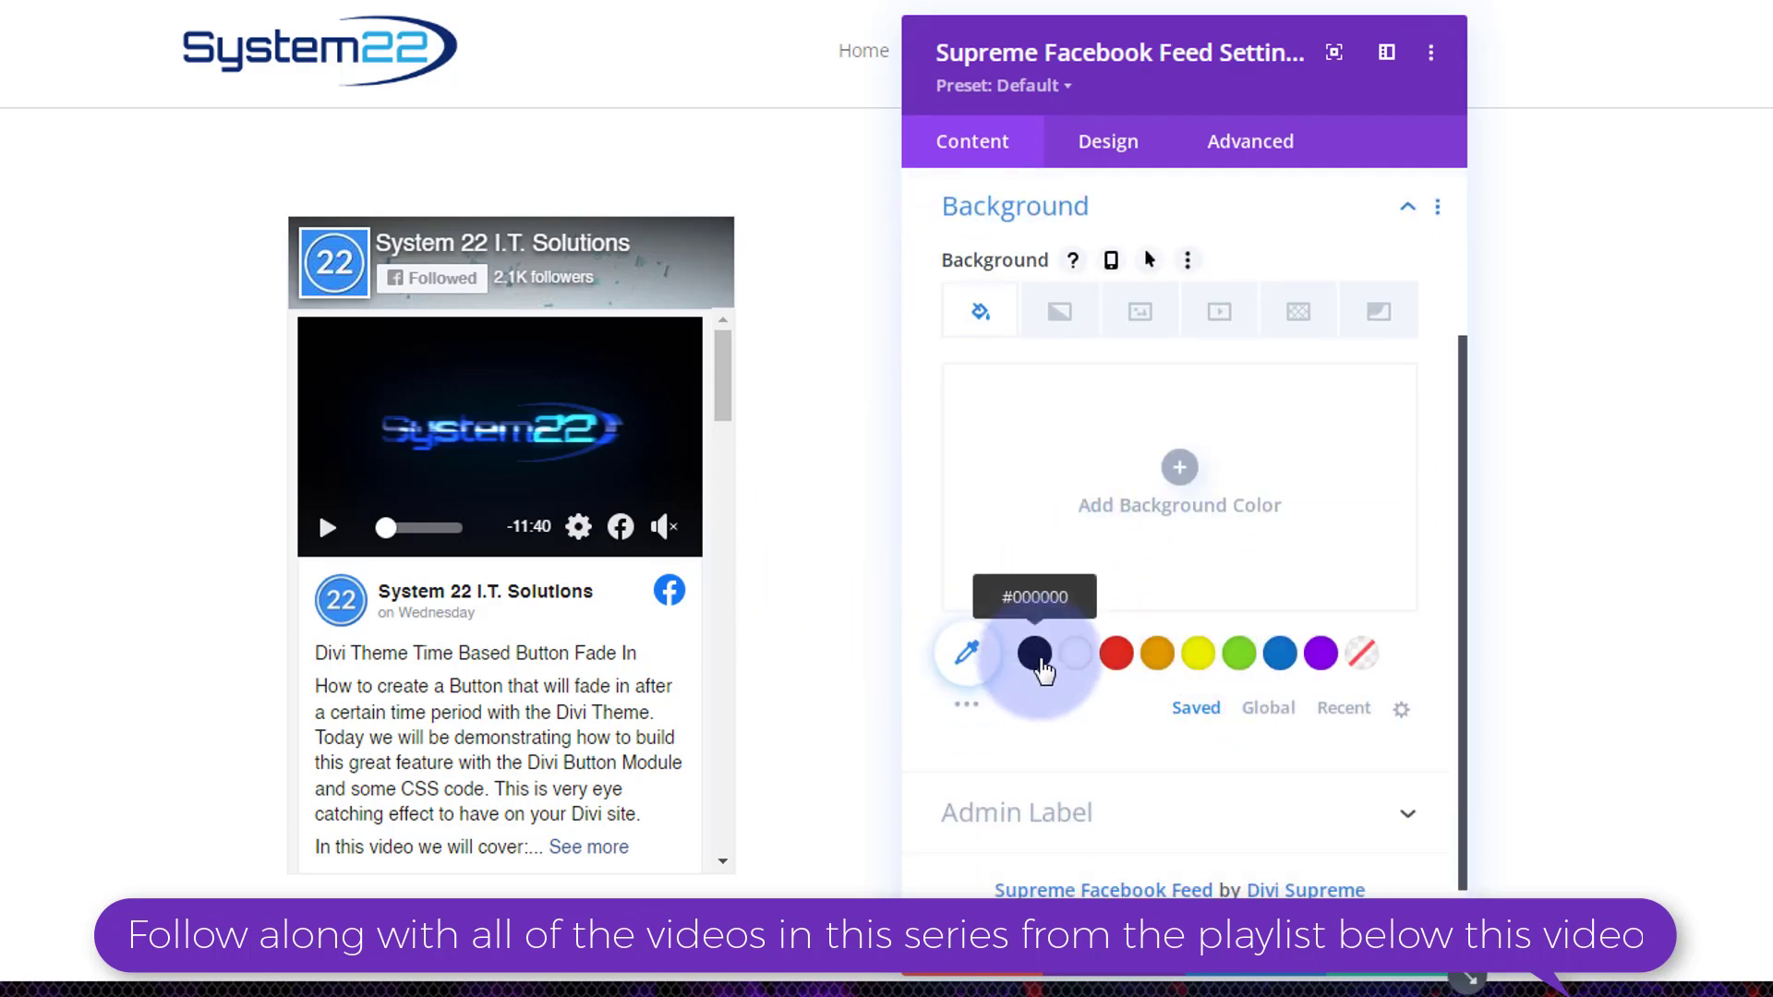
left_click(1037, 656)
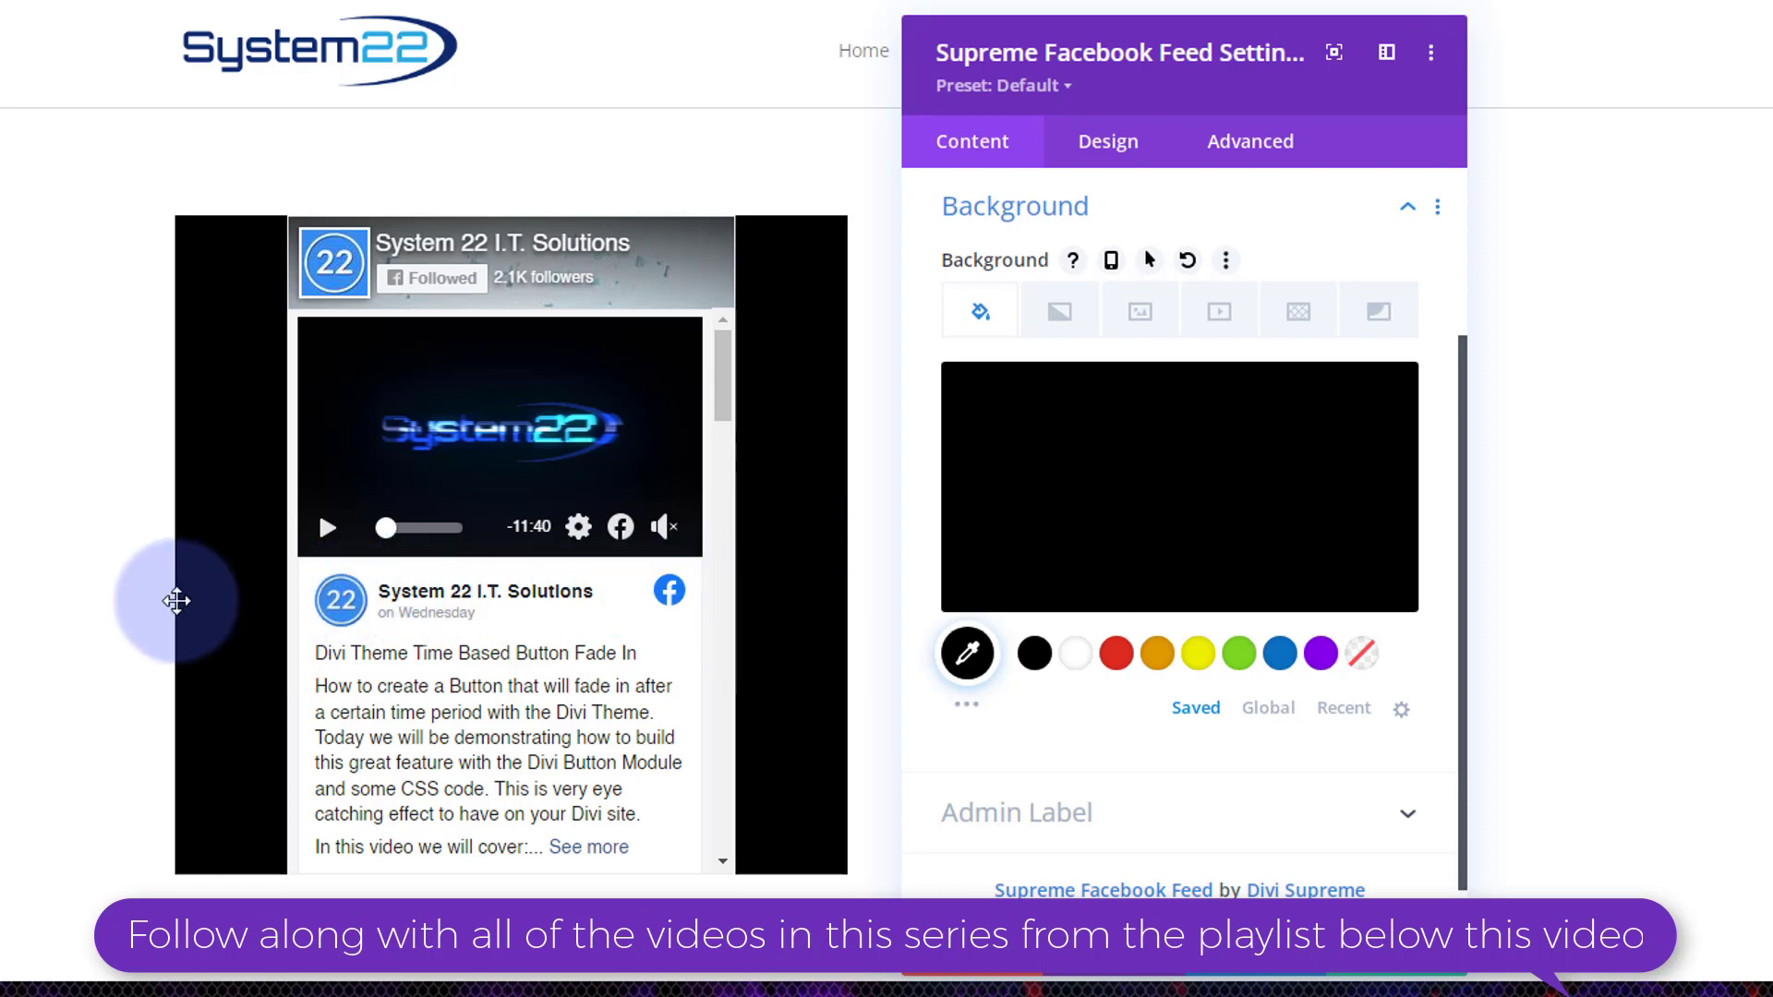
scroll(1069, 531, "up", 3)
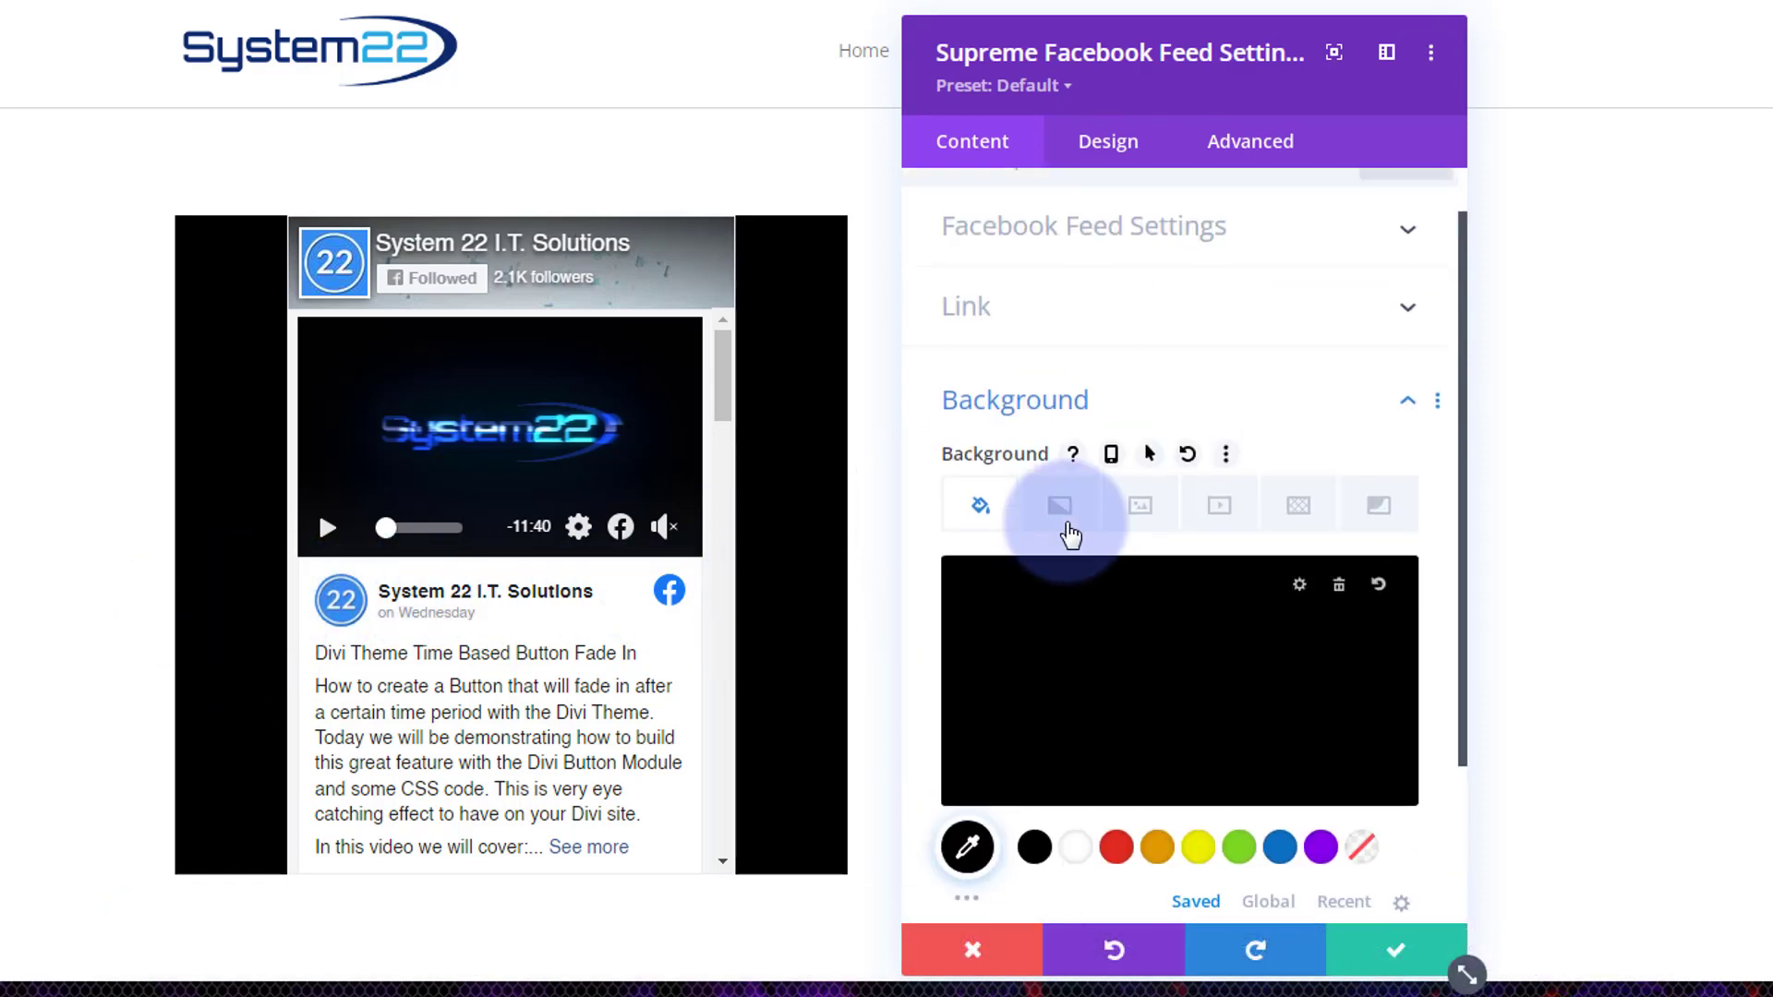
Set the feed's width to 450px in the Facebook Feed Settings
left_click(1259, 269)
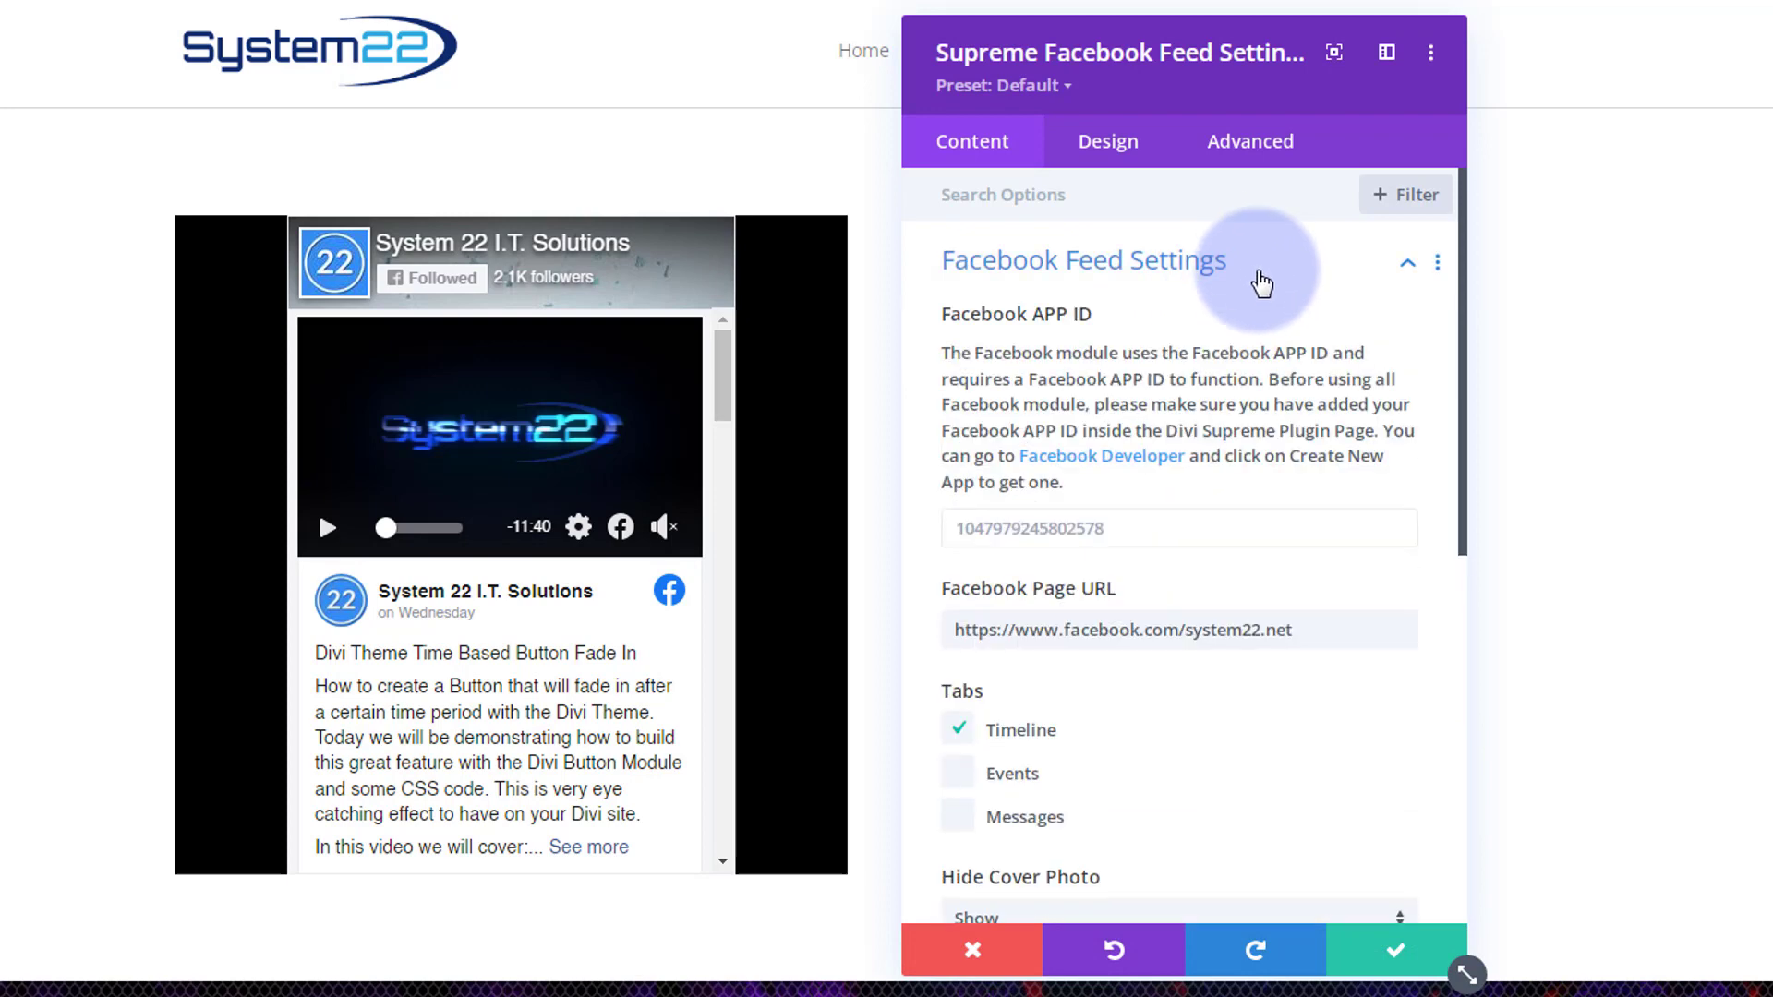
scroll(1284, 509, "down", 7)
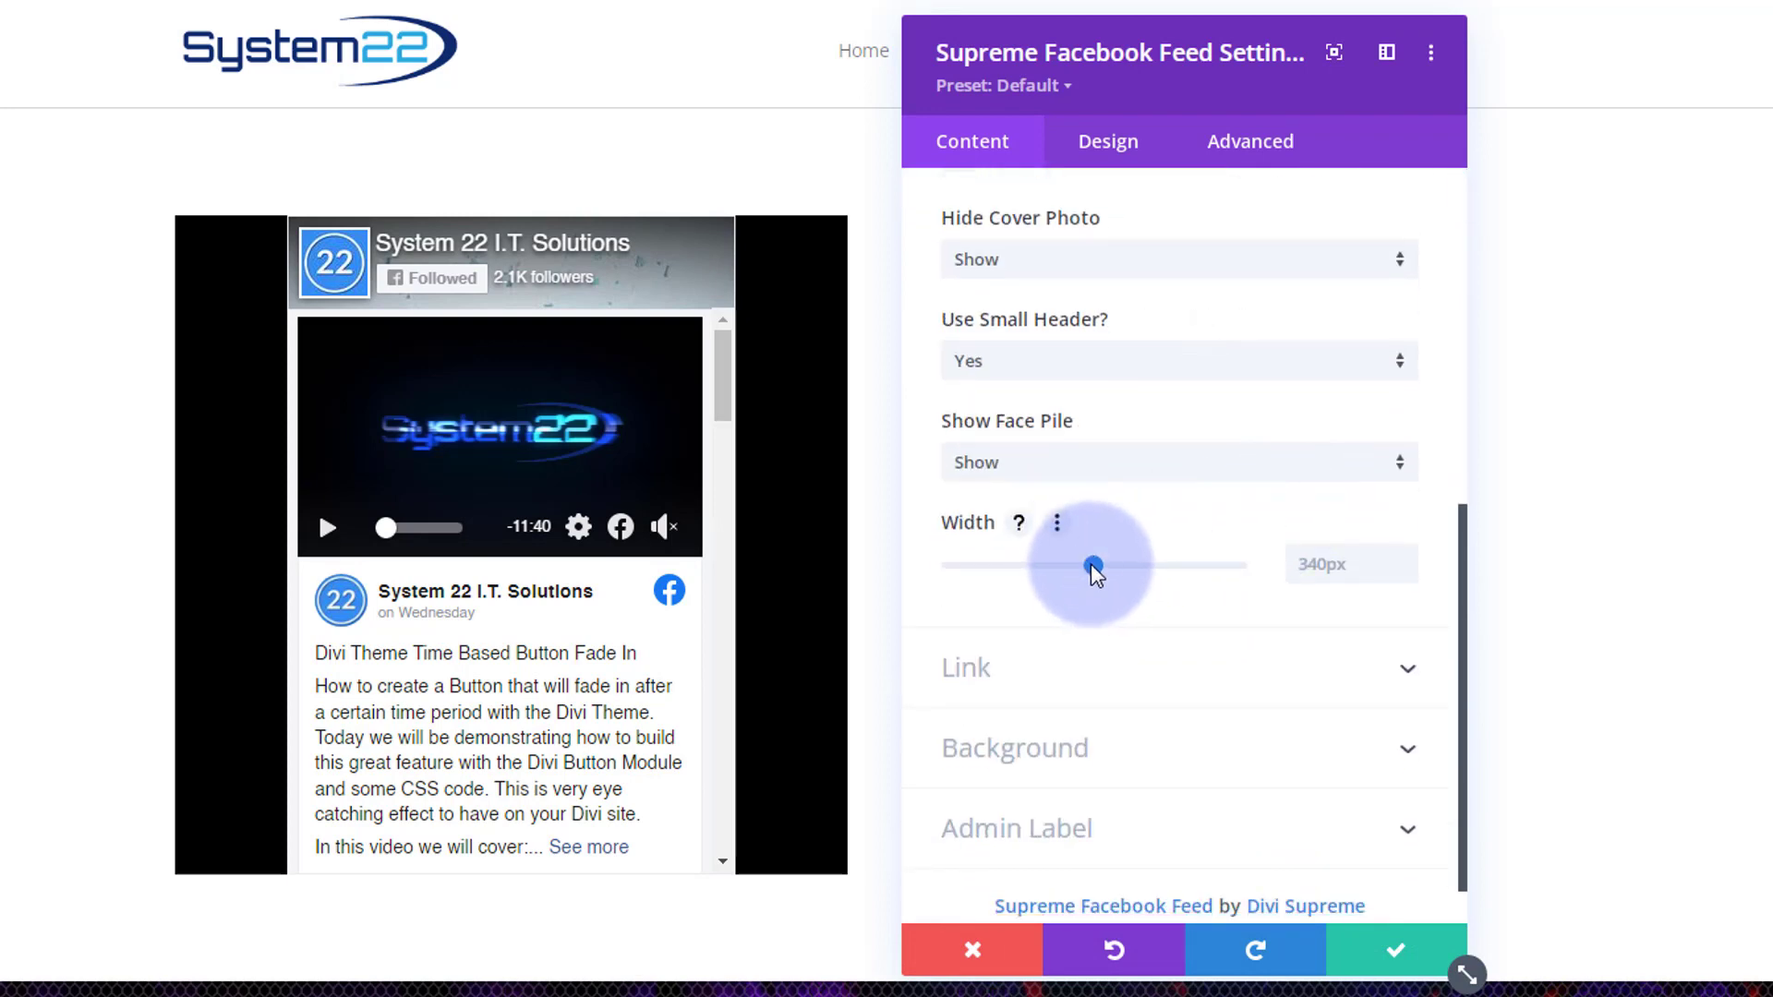
left_click_drag(1092, 565, 1193, 564)
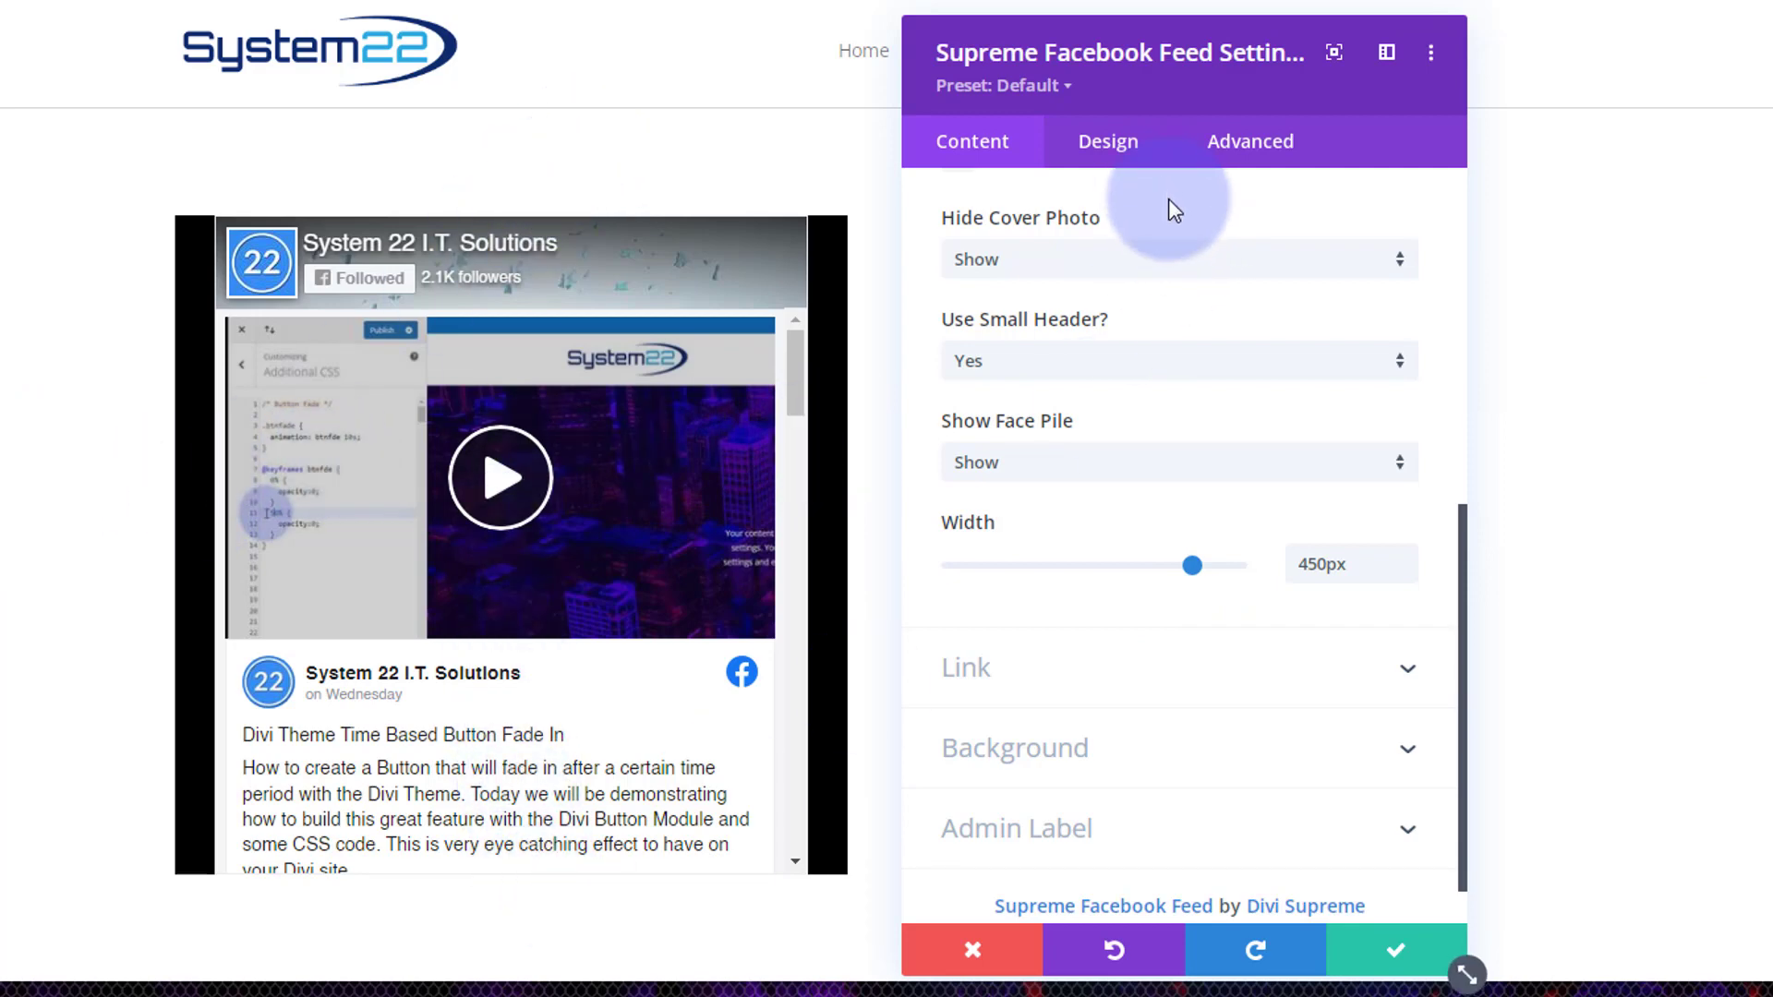
Check the feed's alignment options and set its height to 600px in the Sizing design settings
scroll(1120, 645, "up", 4)
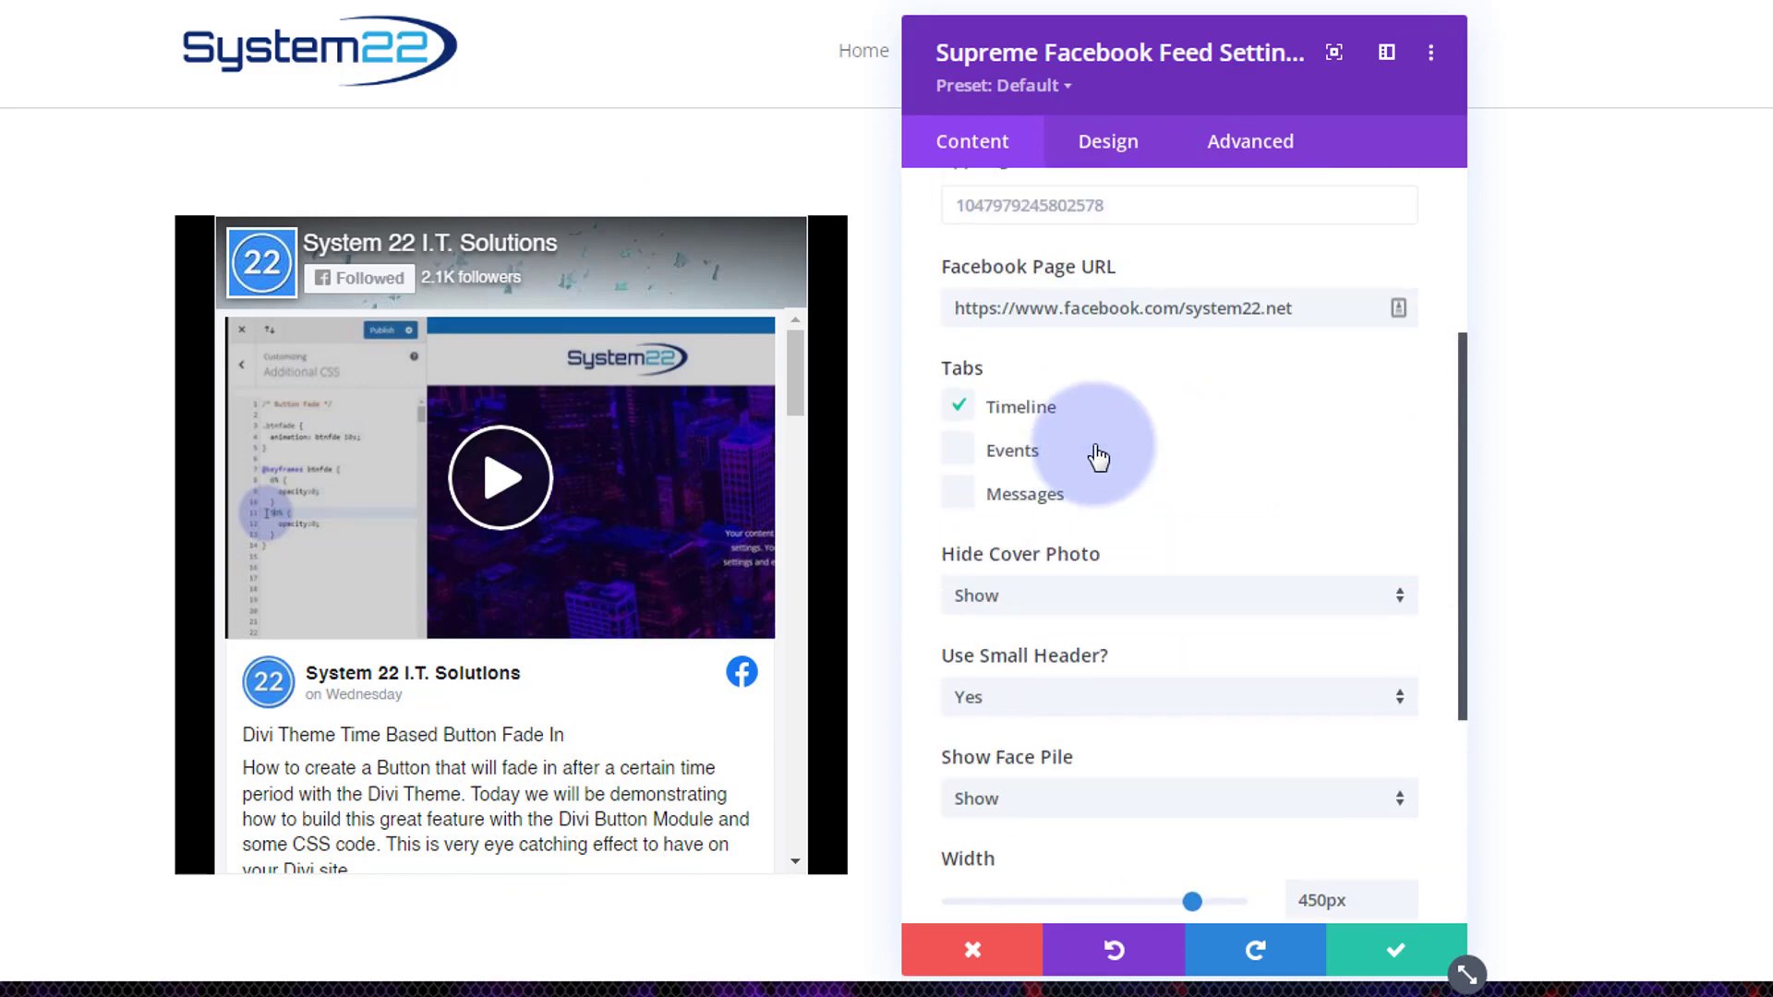
scroll(1097, 443, "up", 3)
left_click(1109, 151)
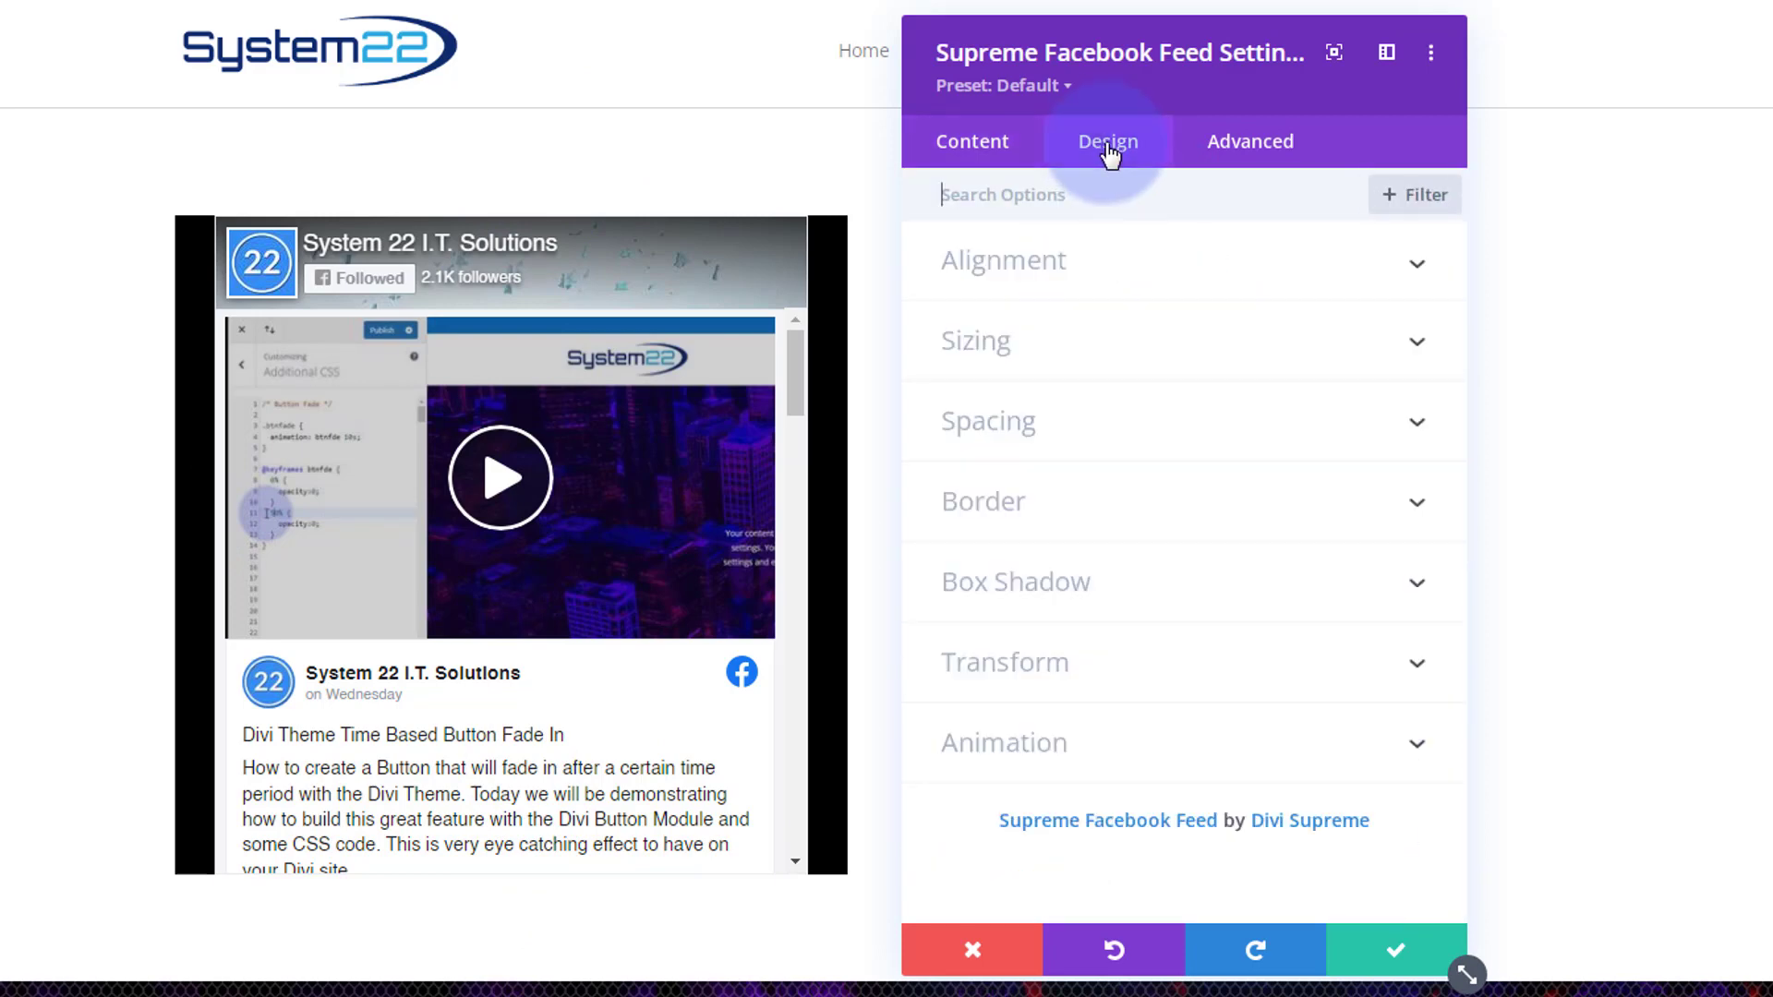
left_click(1166, 276)
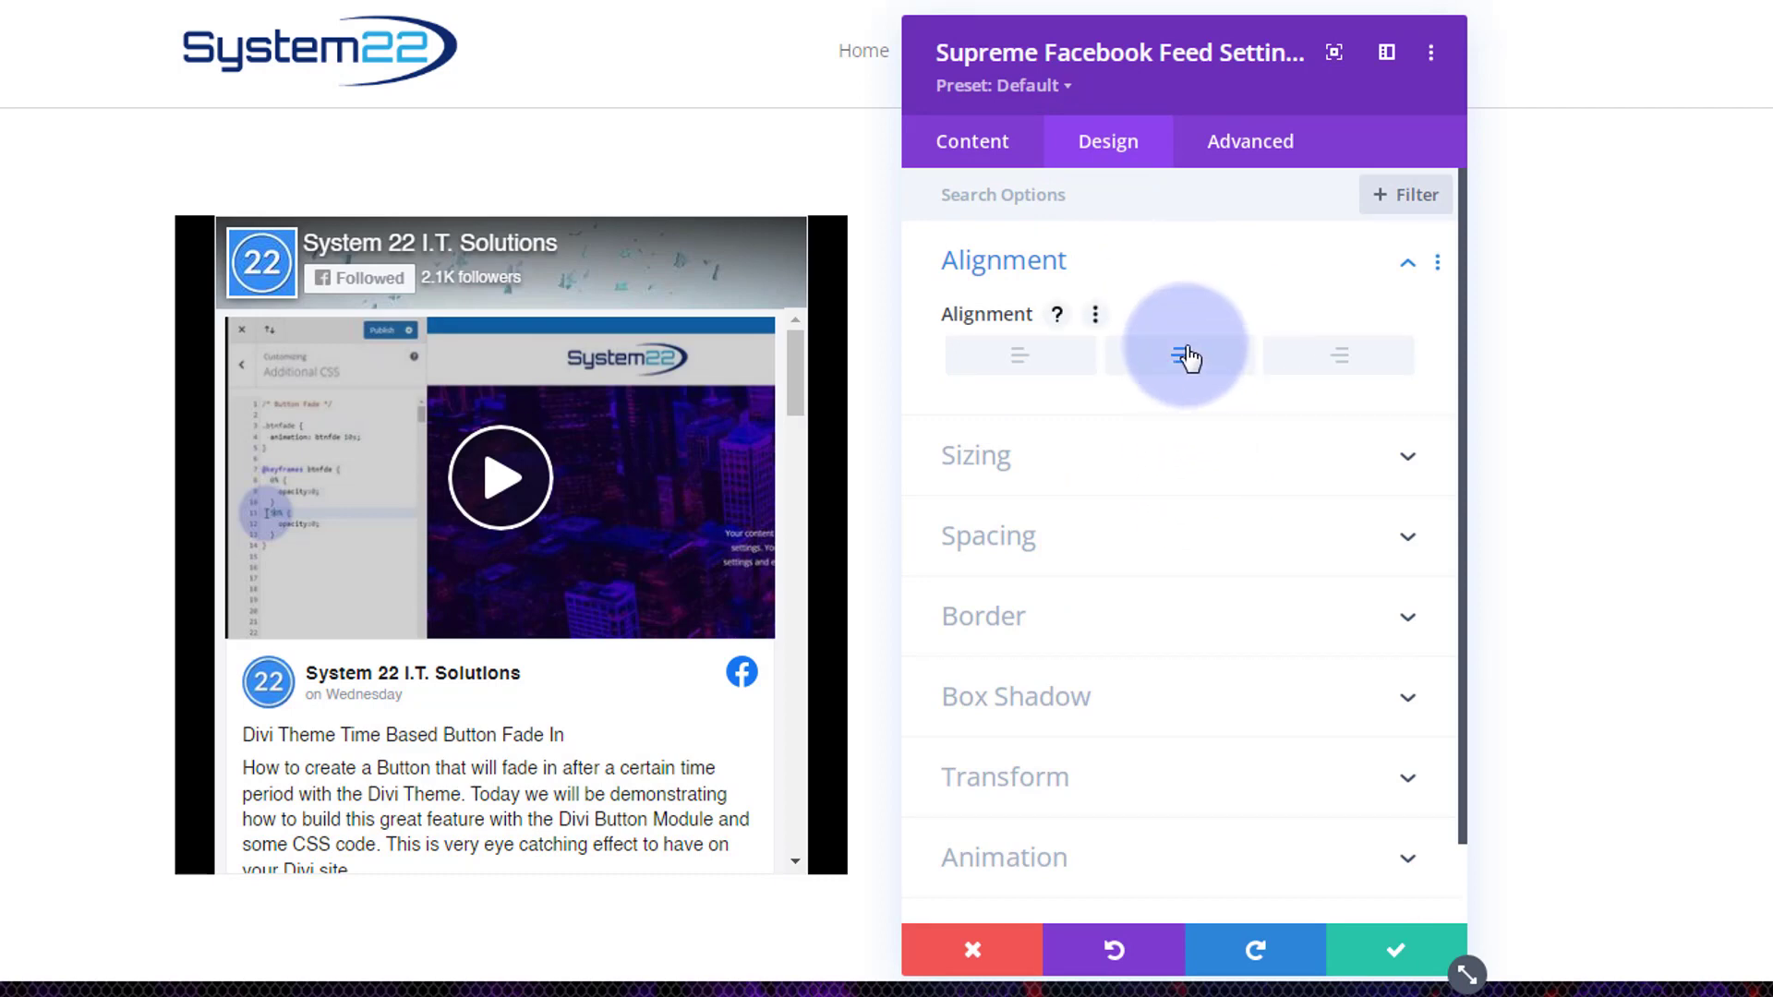
left_click(1202, 450)
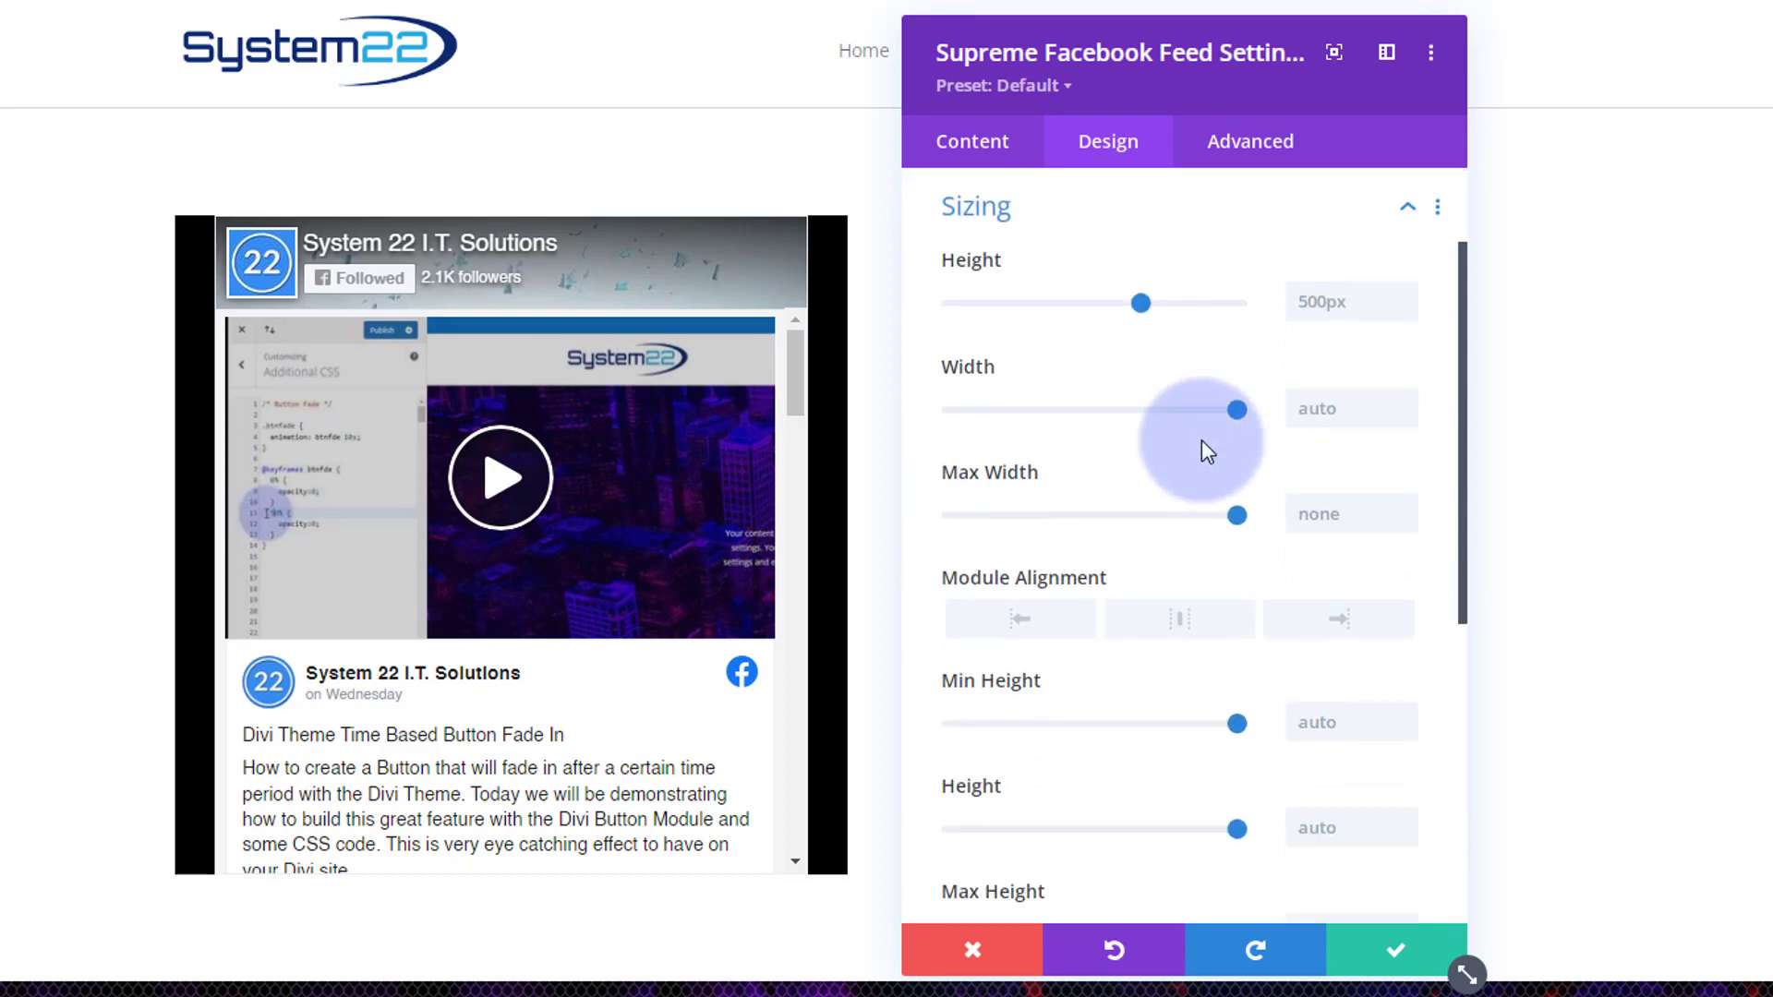
left_click(1293, 301)
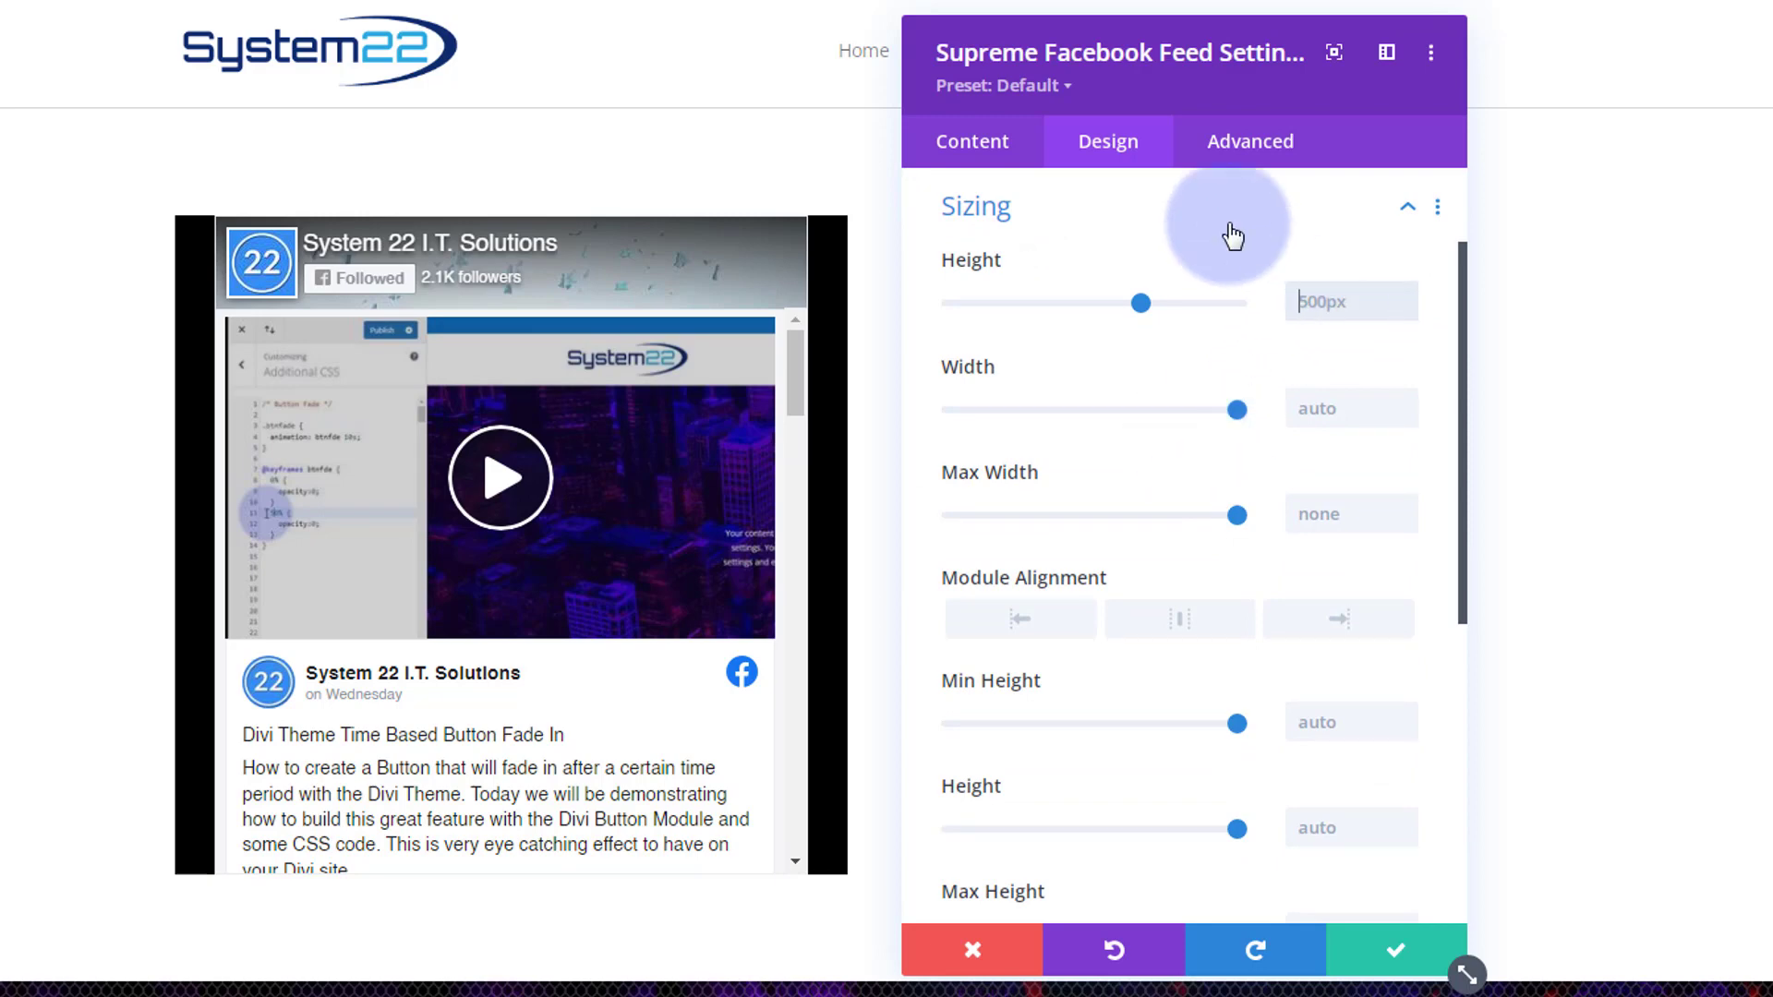
type("600px")
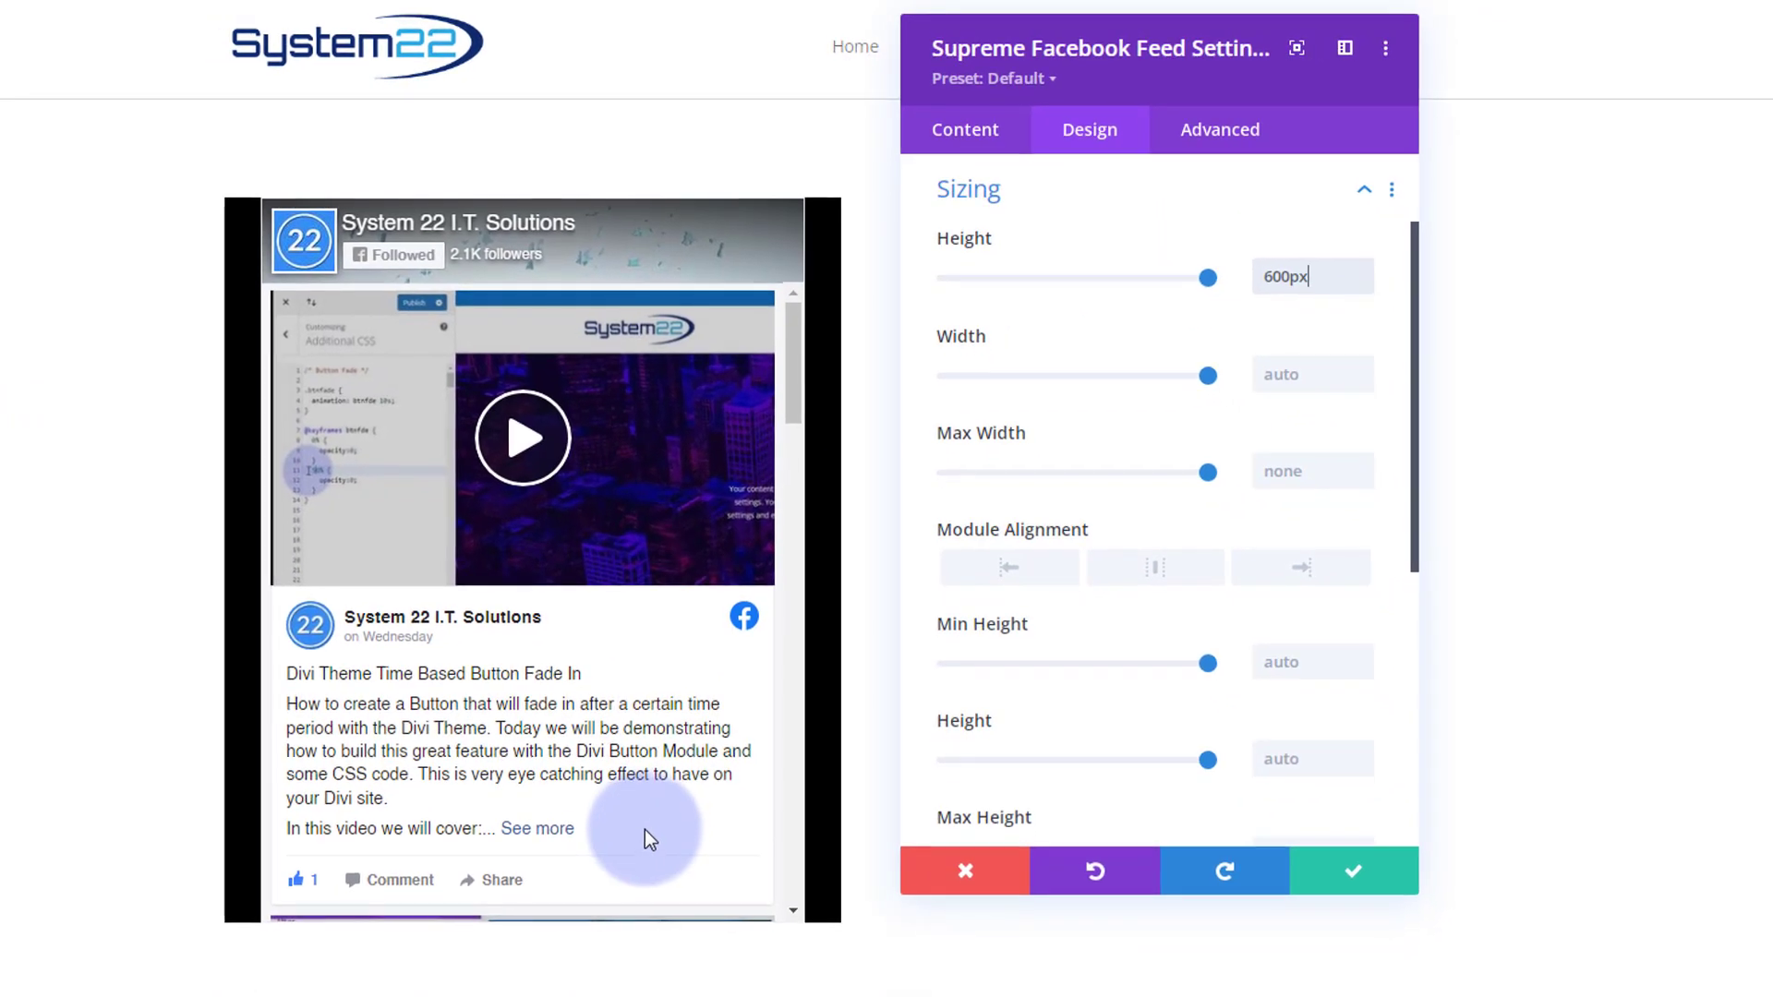
Set the feed module's top and bottom padding to 30px in the Spacing settings and link the two values
left_click(1074, 207)
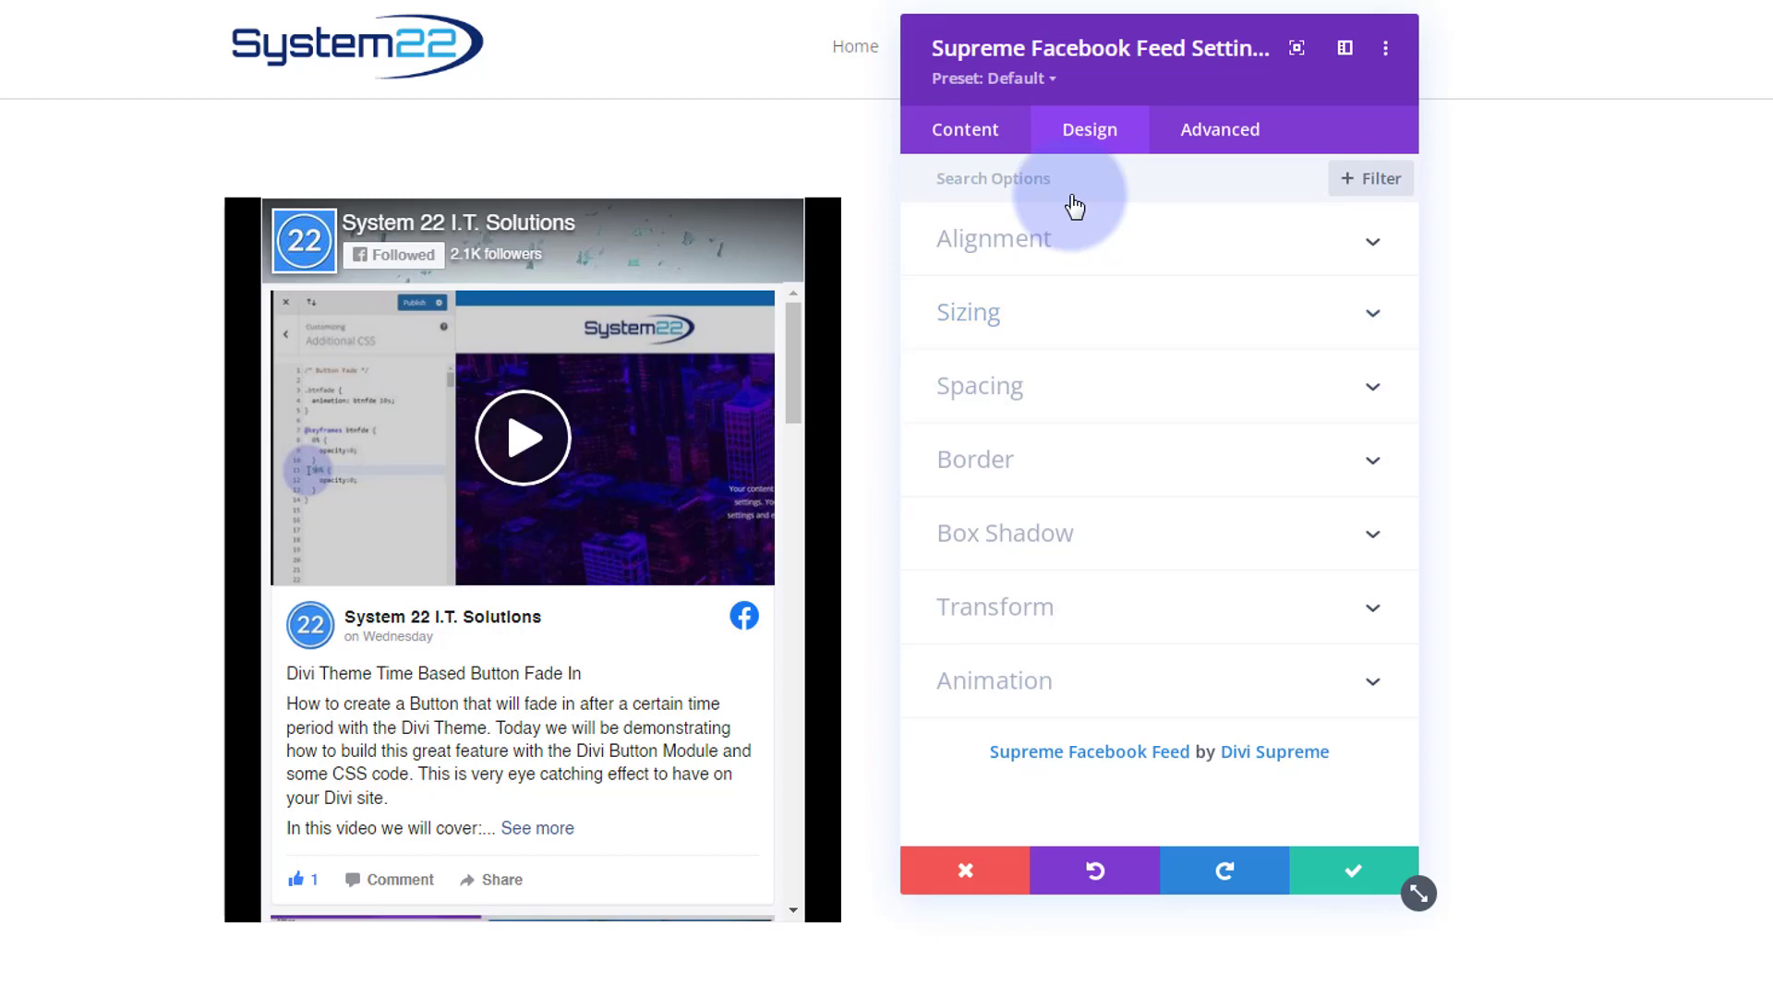
left_click(1074, 404)
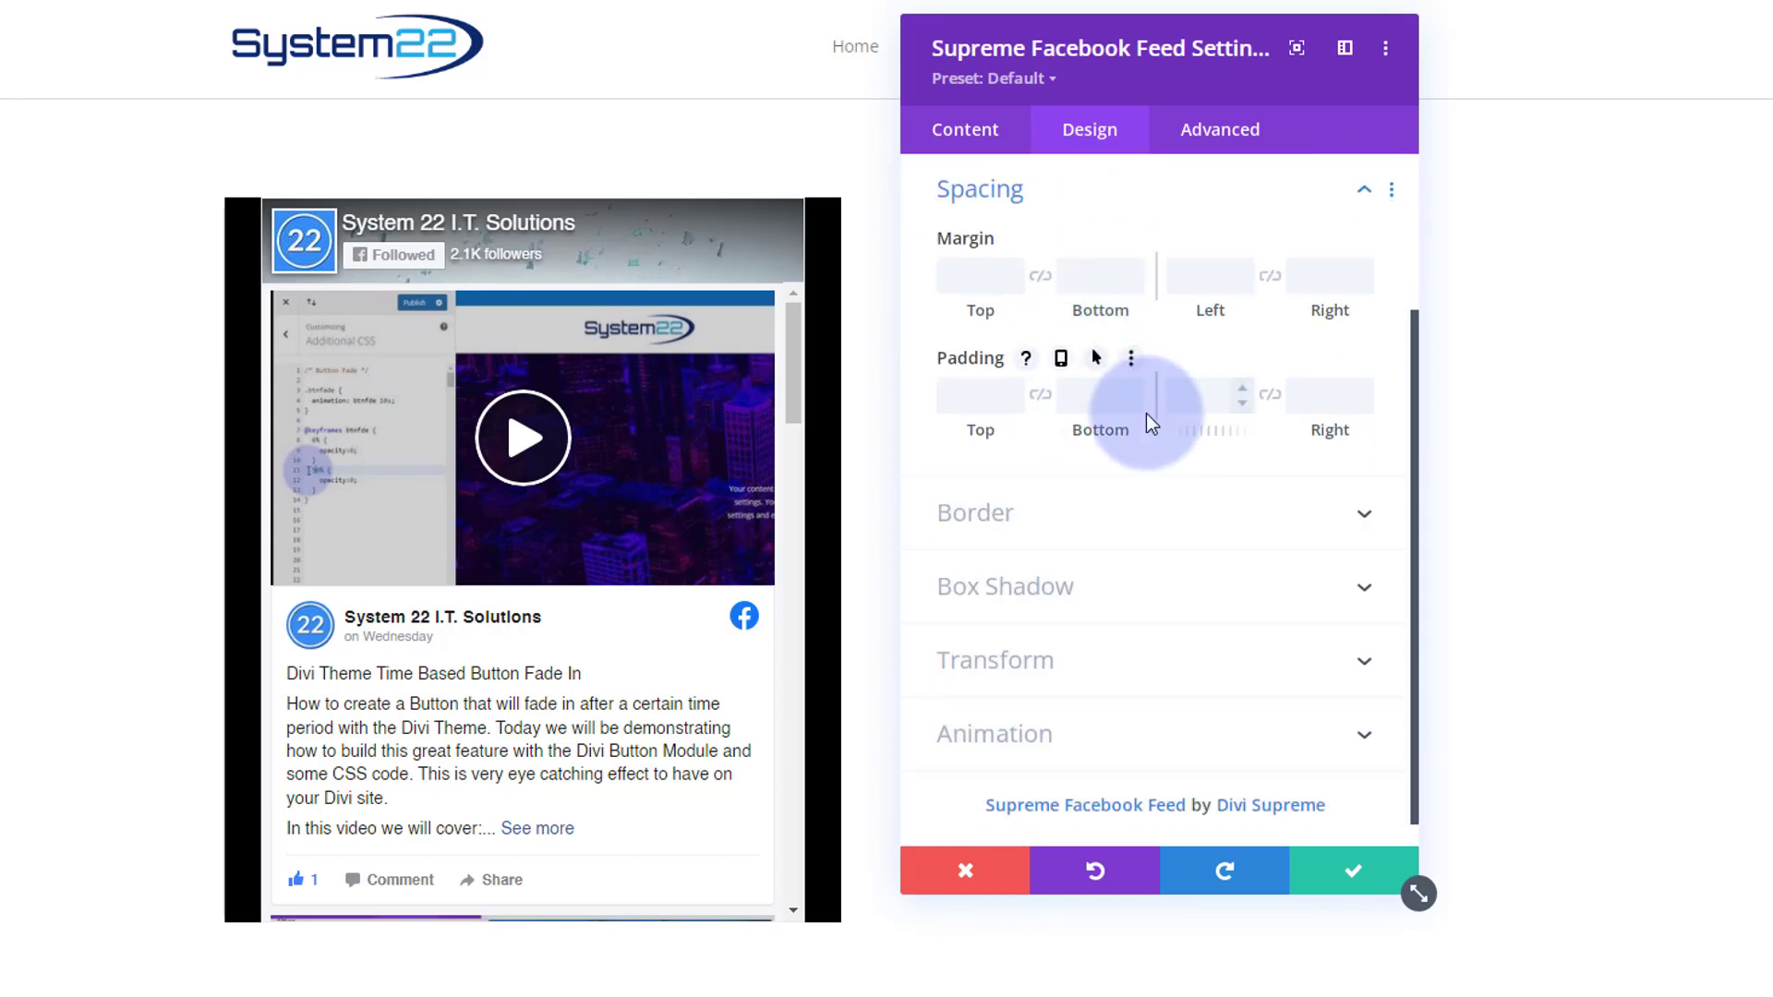
left_click(954, 395)
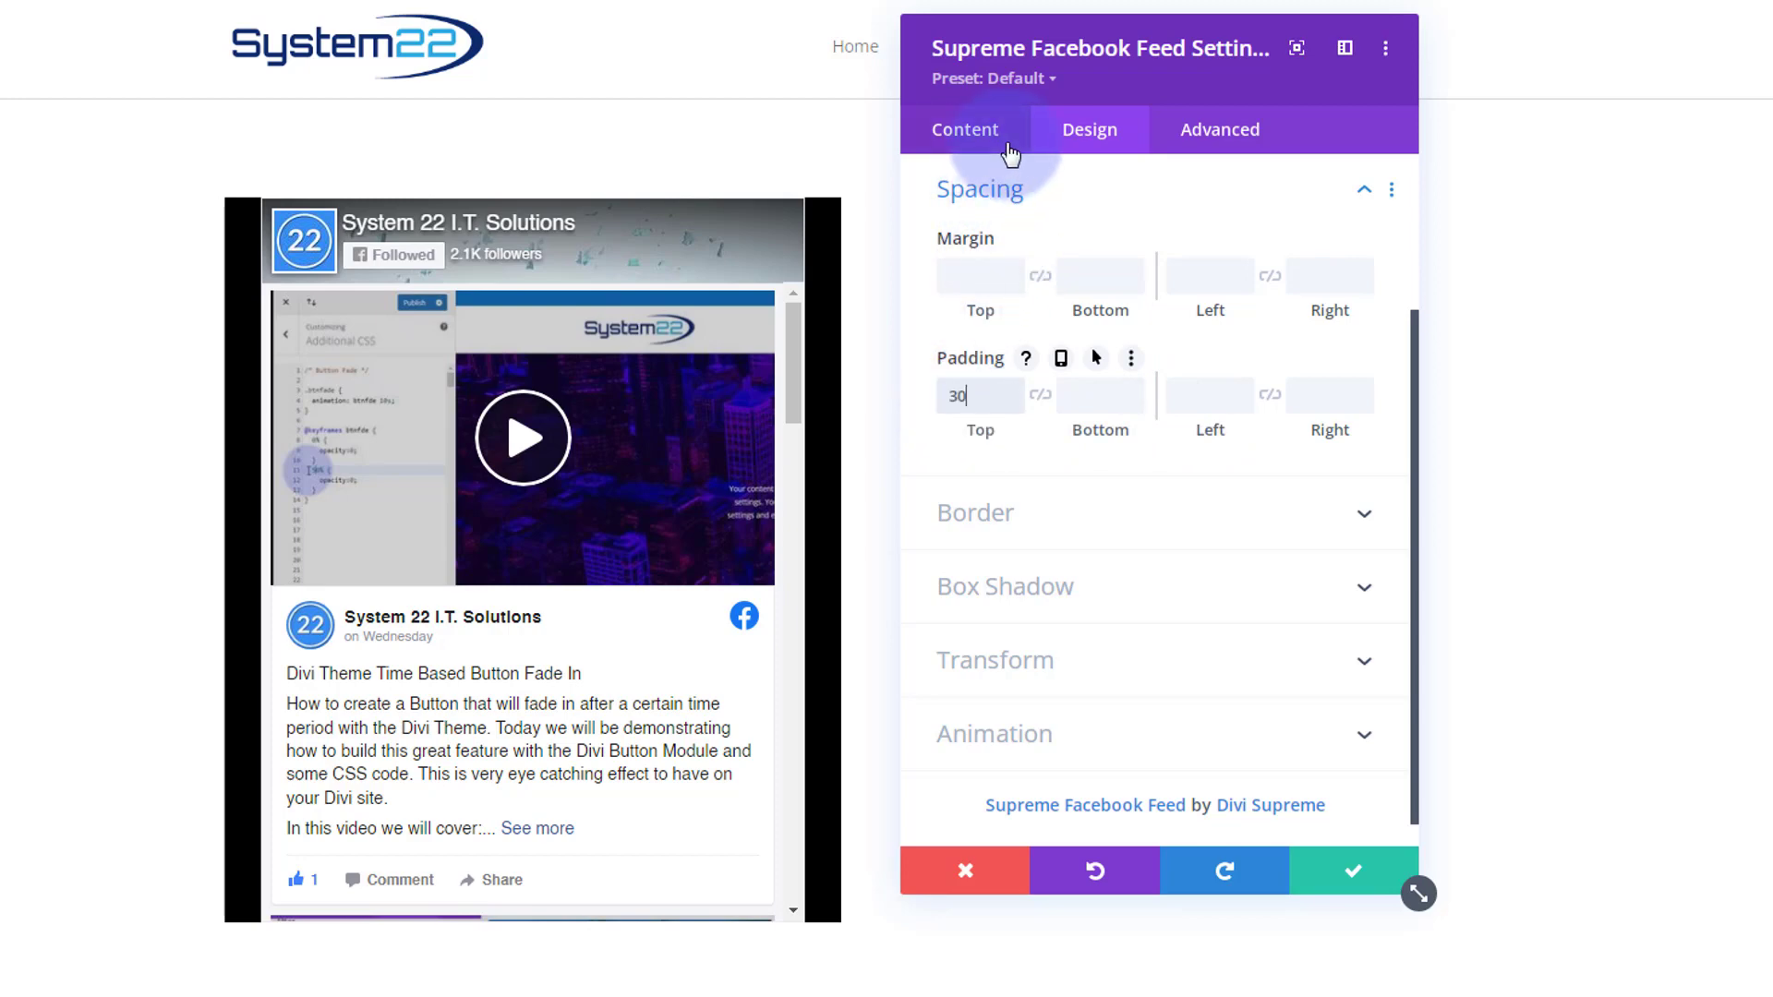
type("30px")
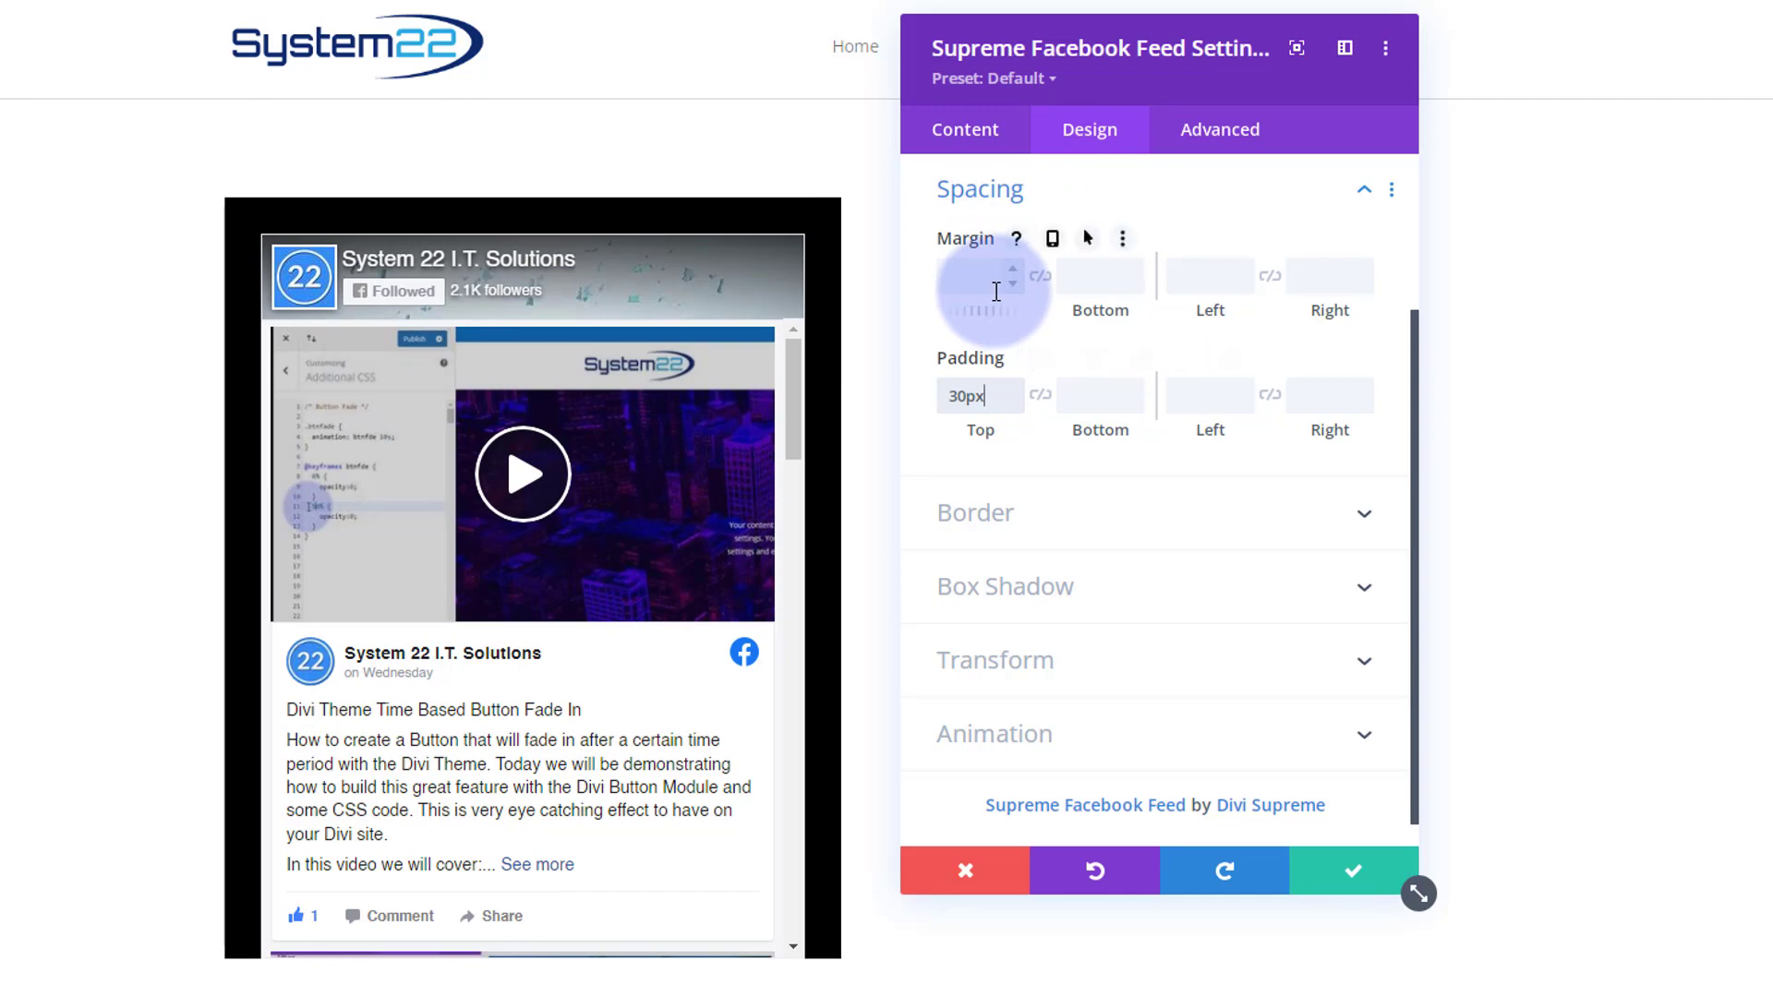
left_click(1040, 397)
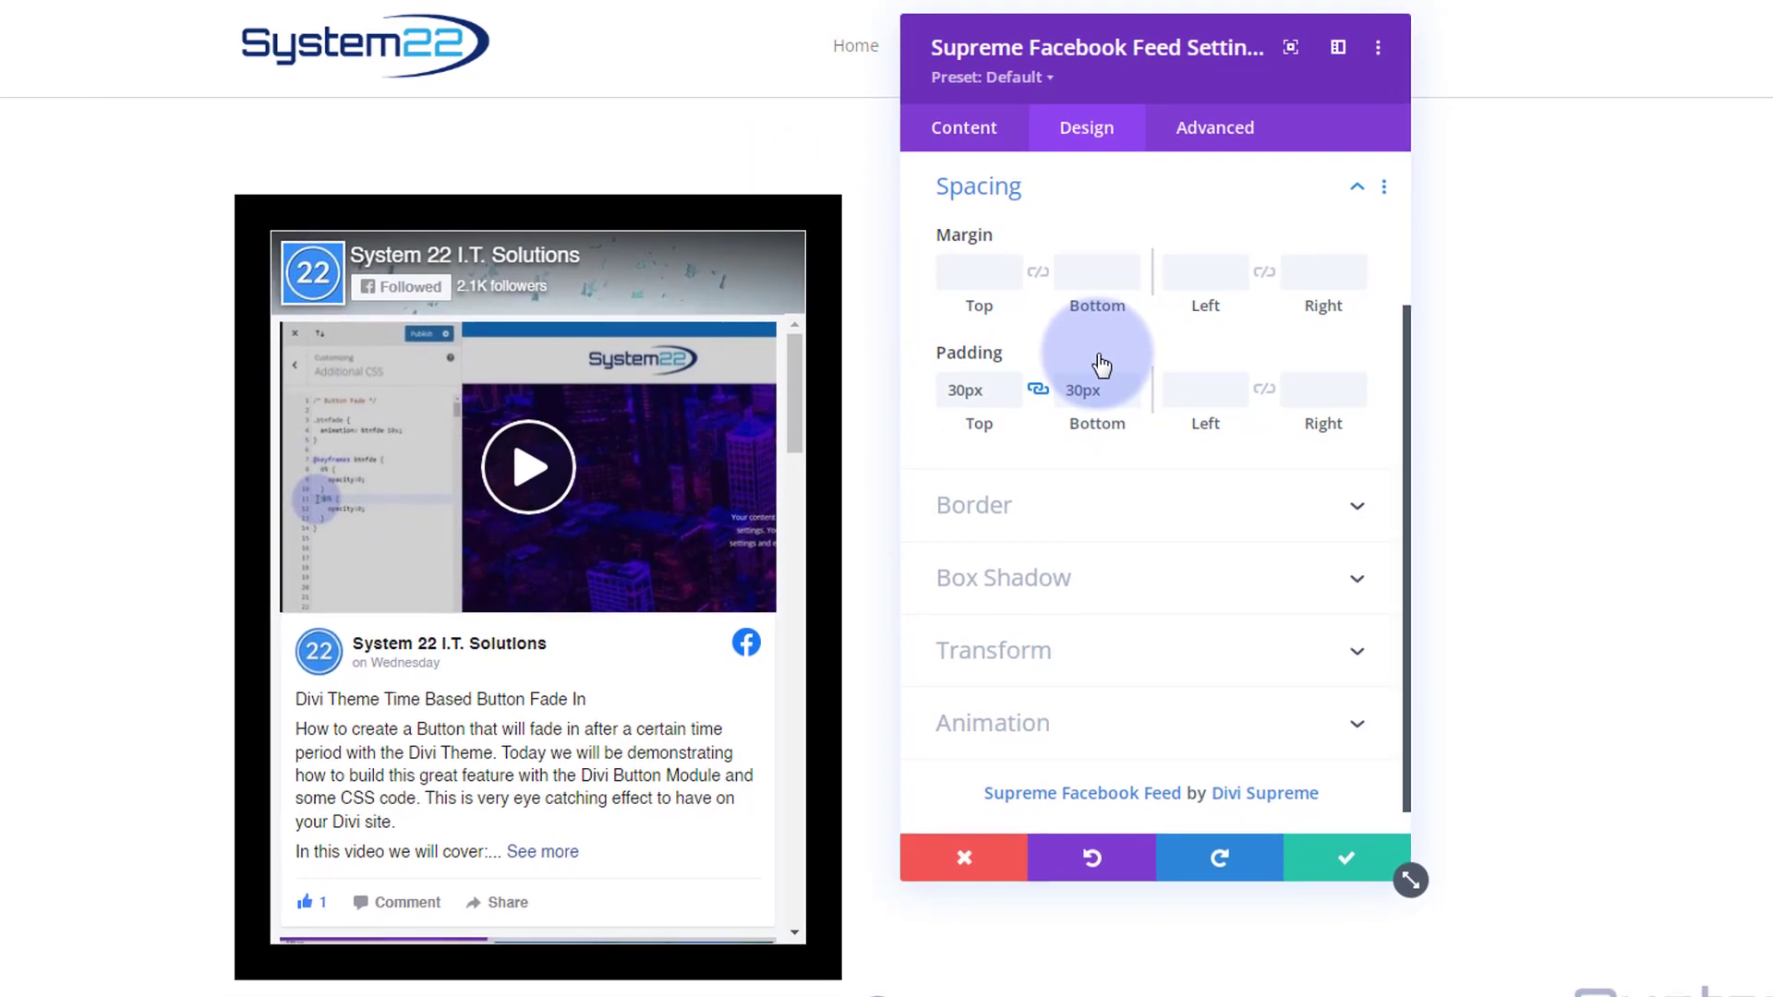
Round all four corners of the feed module's border to 20px
scroll(1104, 354, "down", 1)
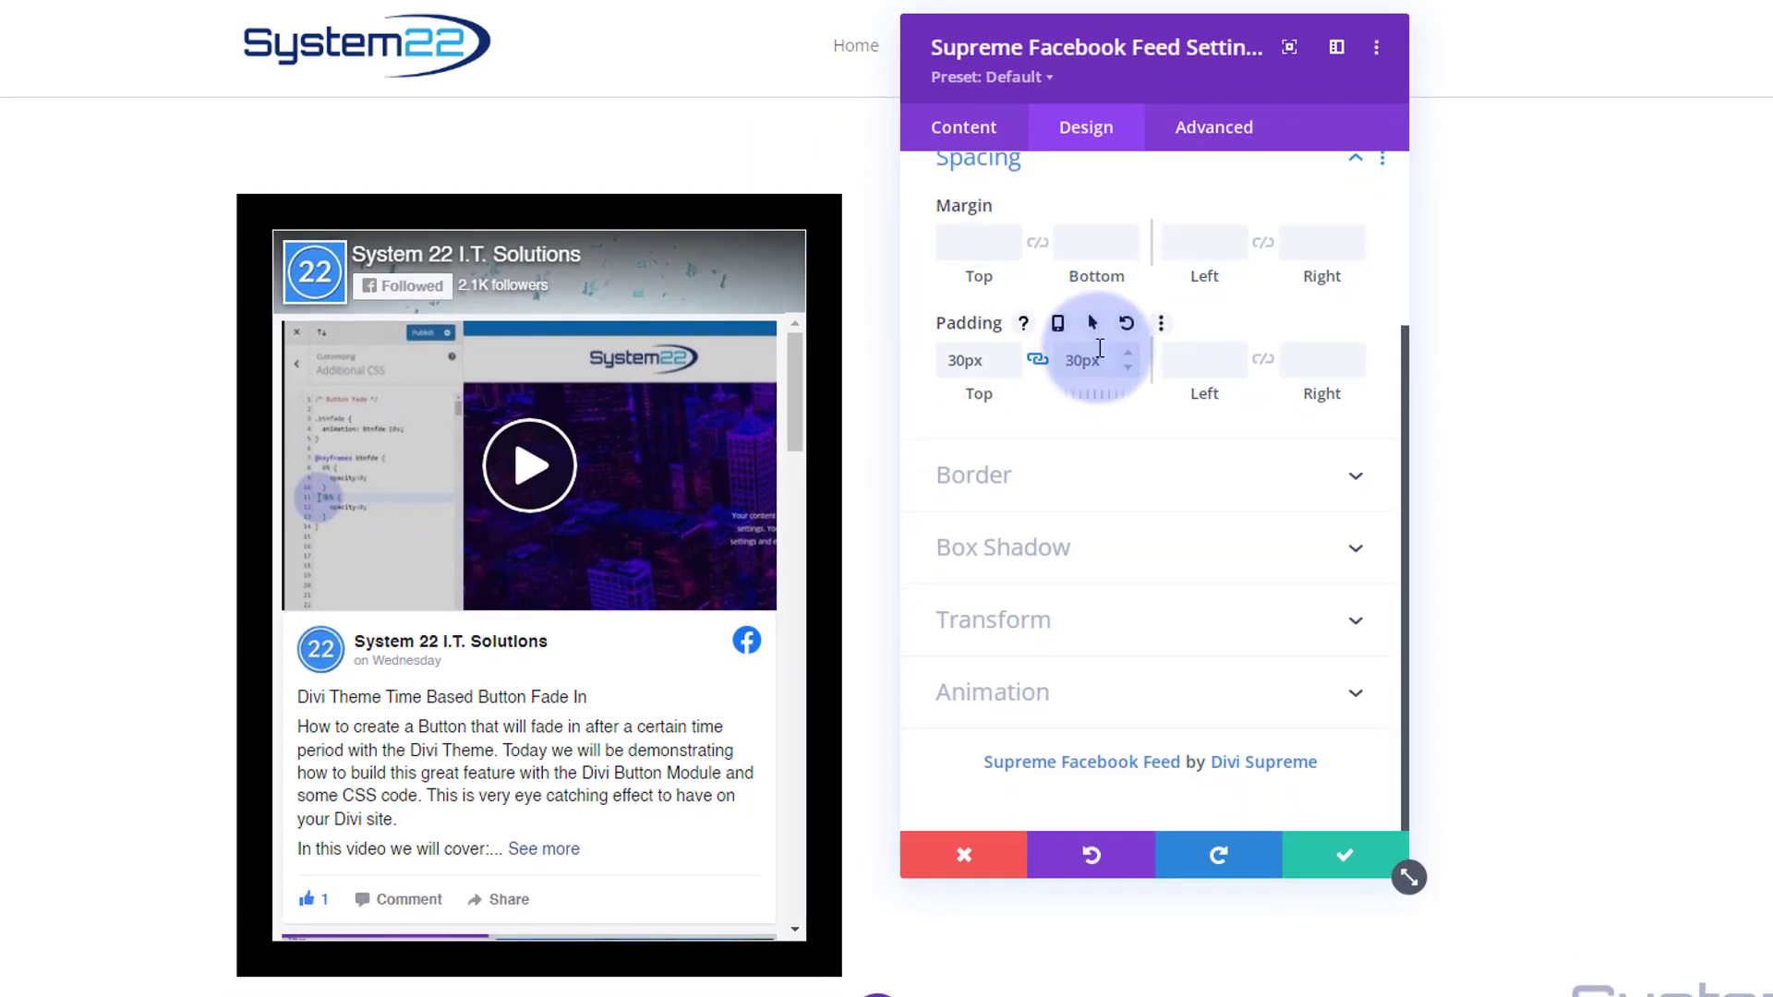
left_click(1107, 480)
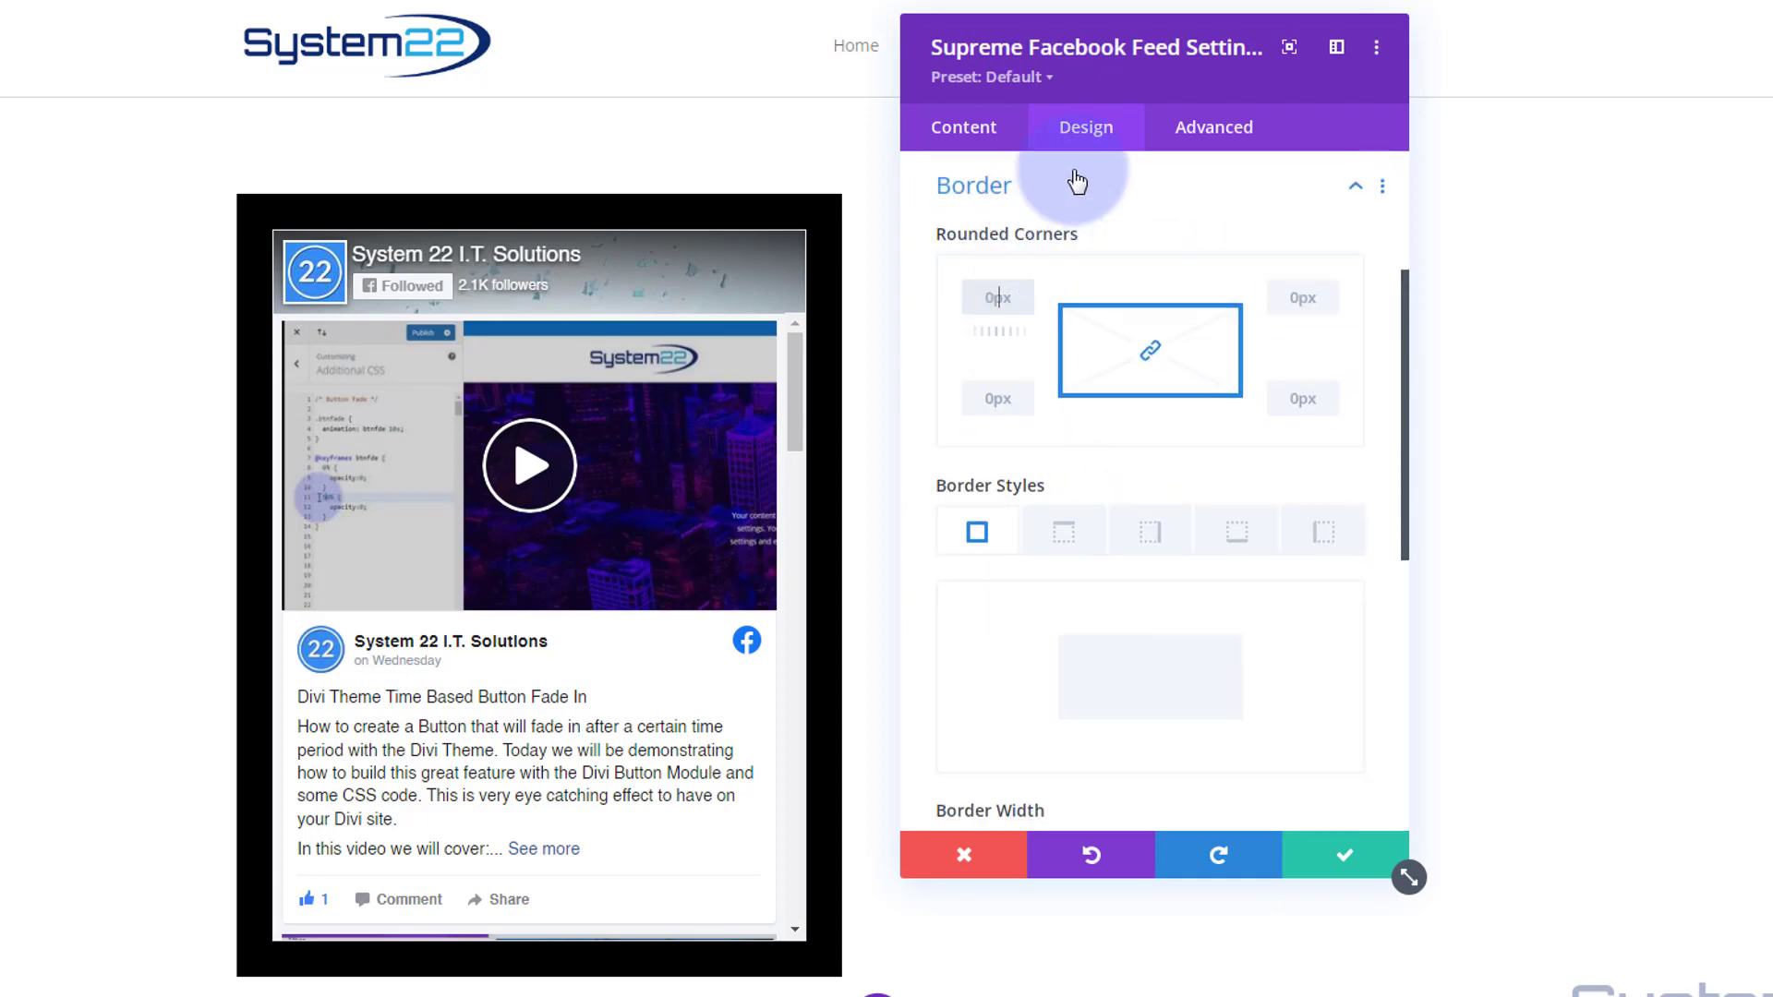
type("20px")
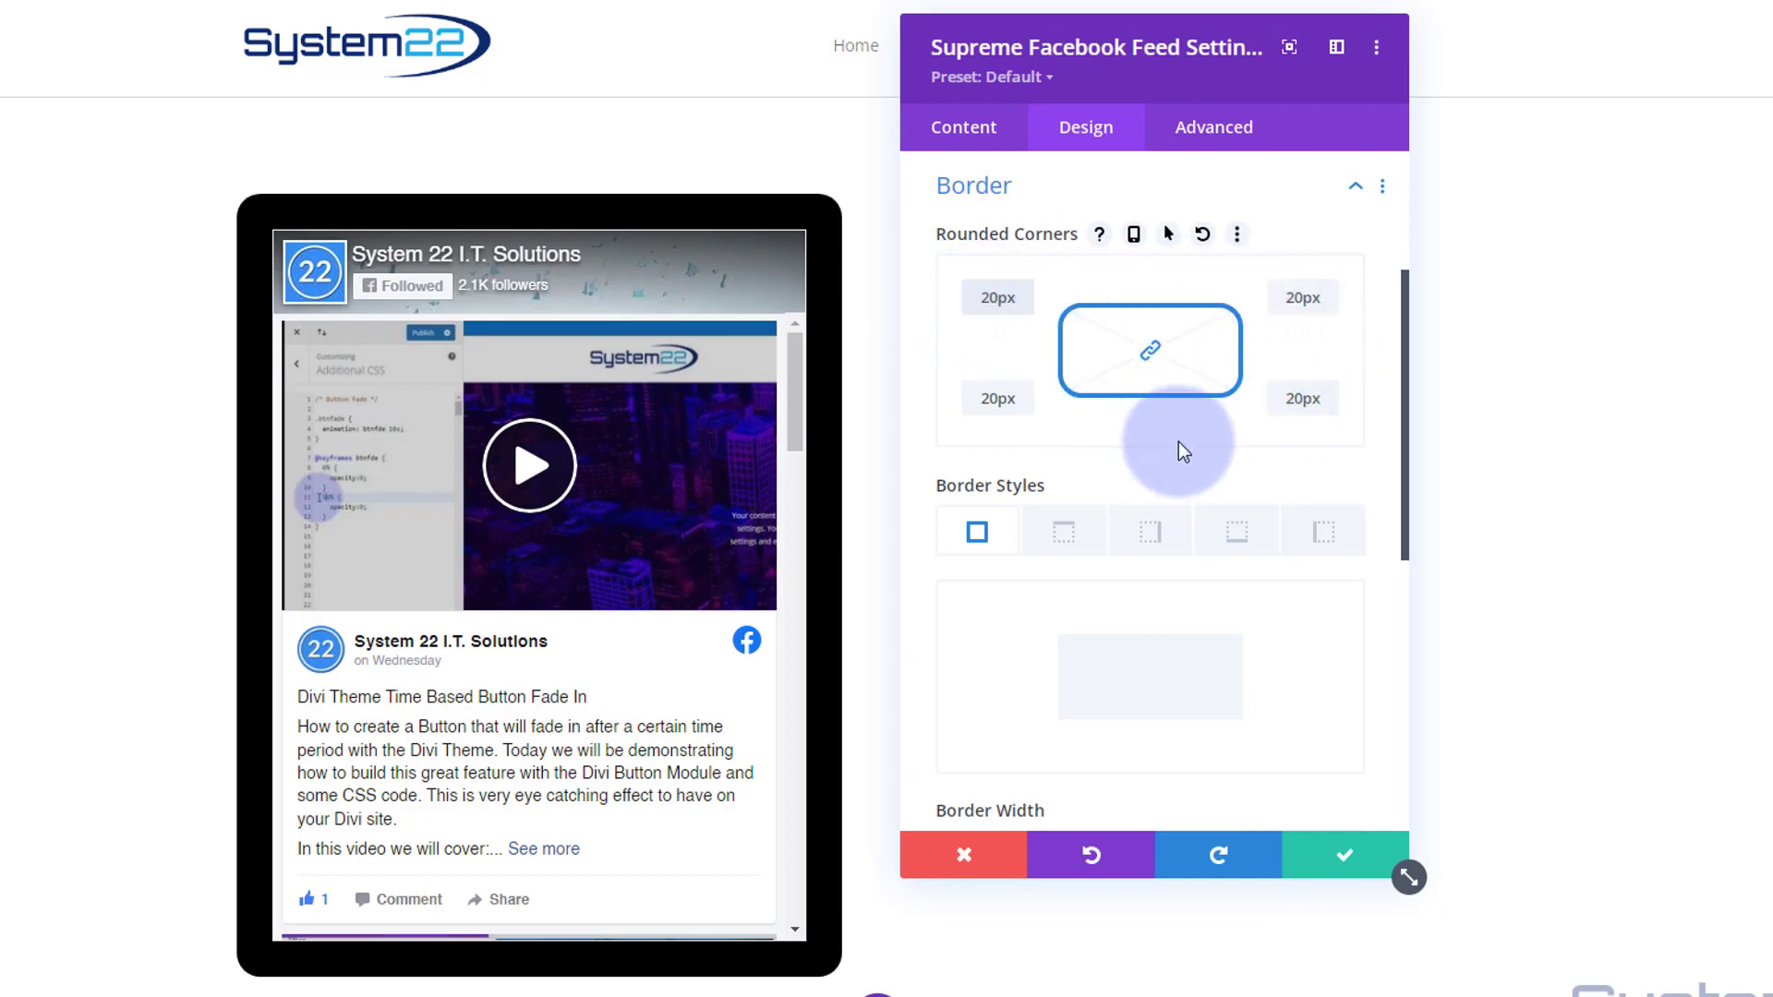
Give the feed module a solid 3px border on all sides in medium grey
scroll(1060, 451, "down", 3)
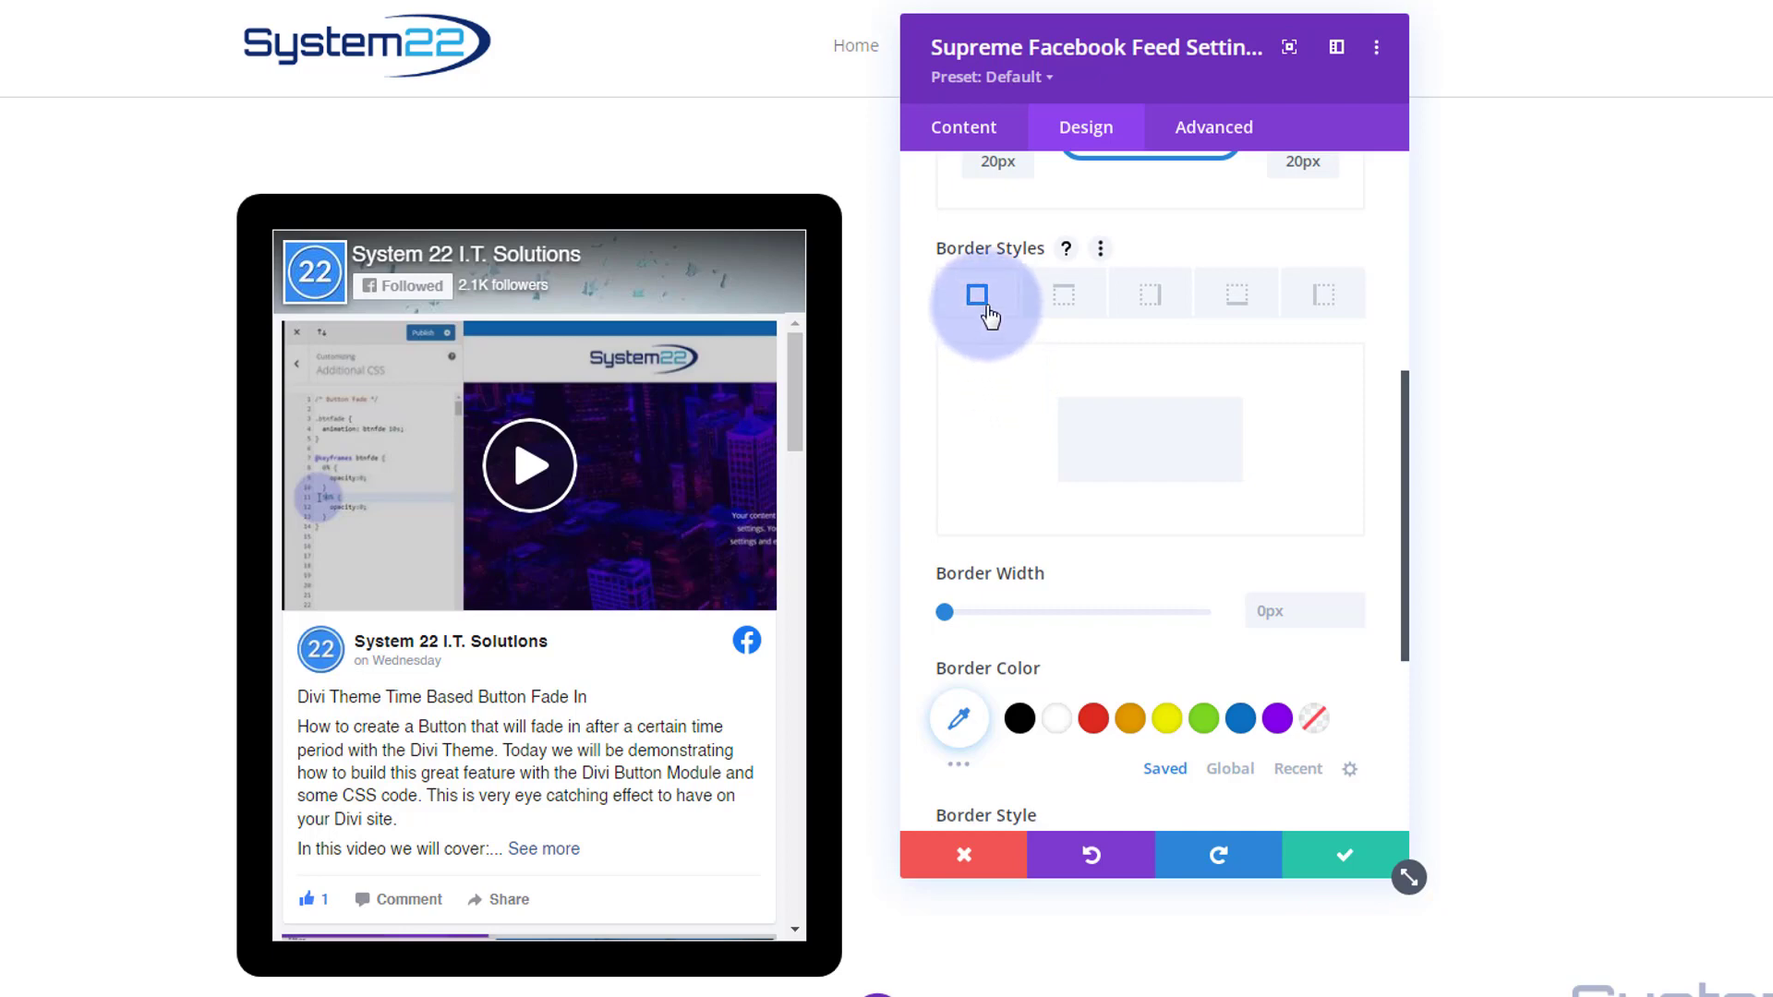
scroll(983, 445, "down", 3)
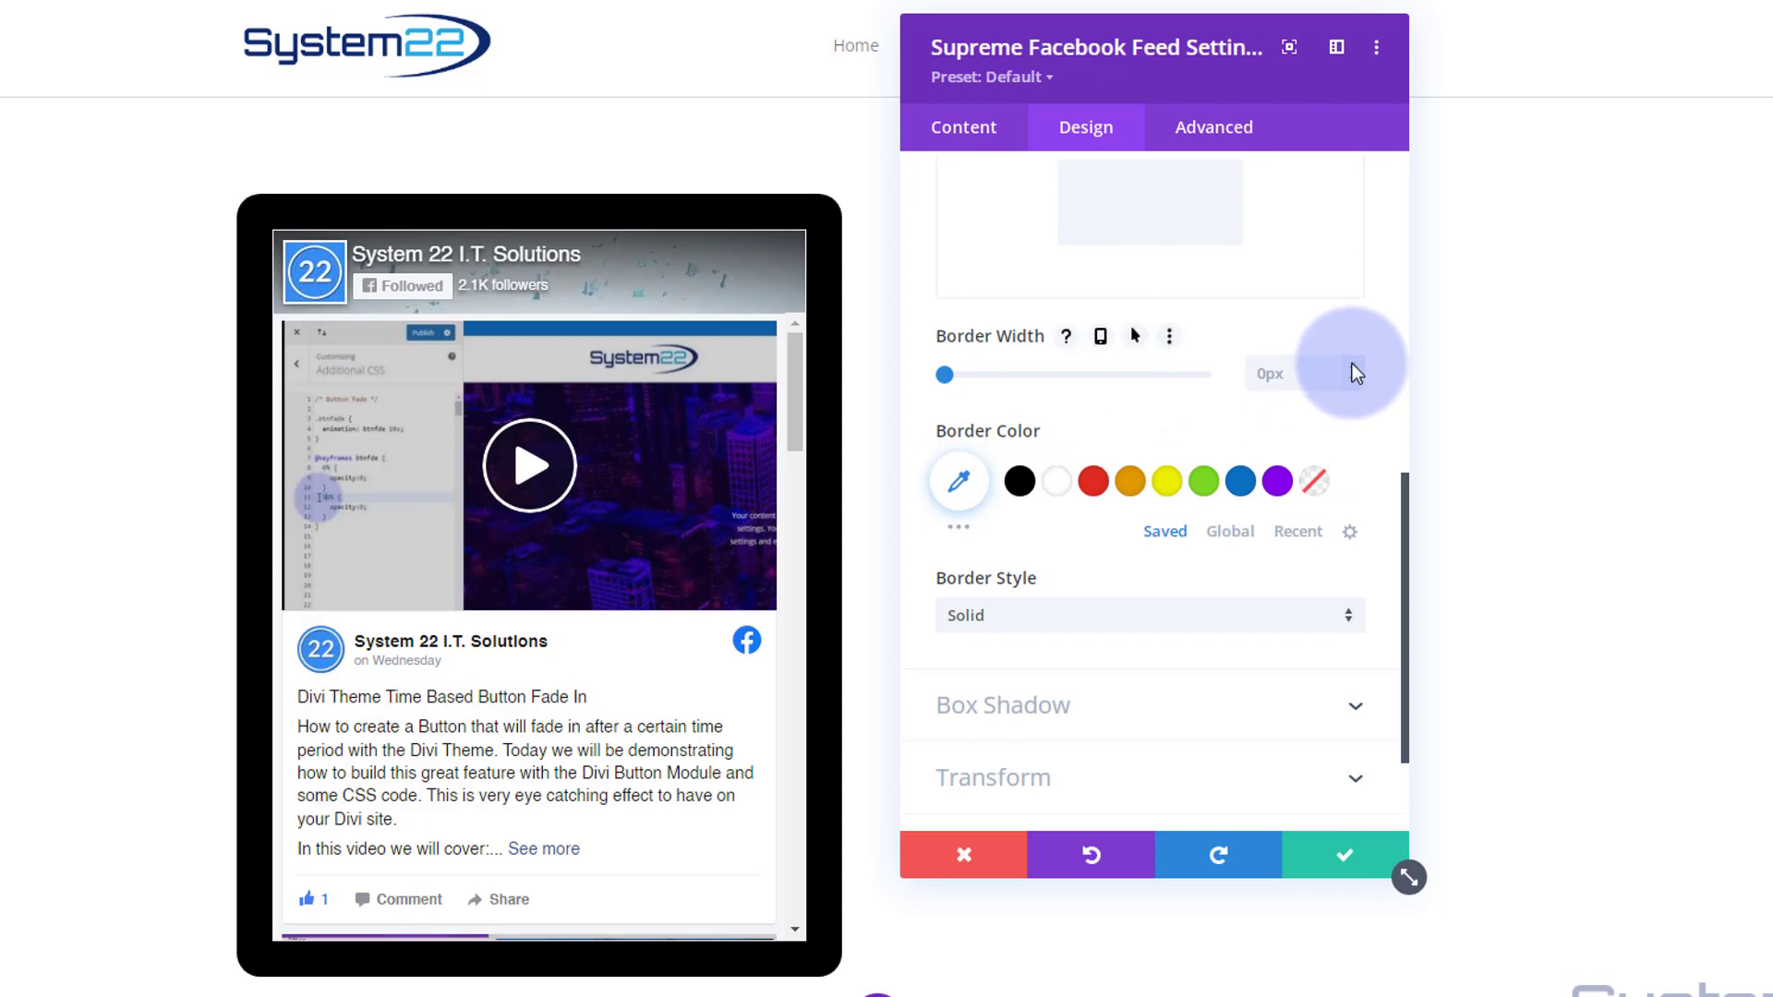
left_click(1352, 365)
left_click(1352, 364)
left_click(1351, 365)
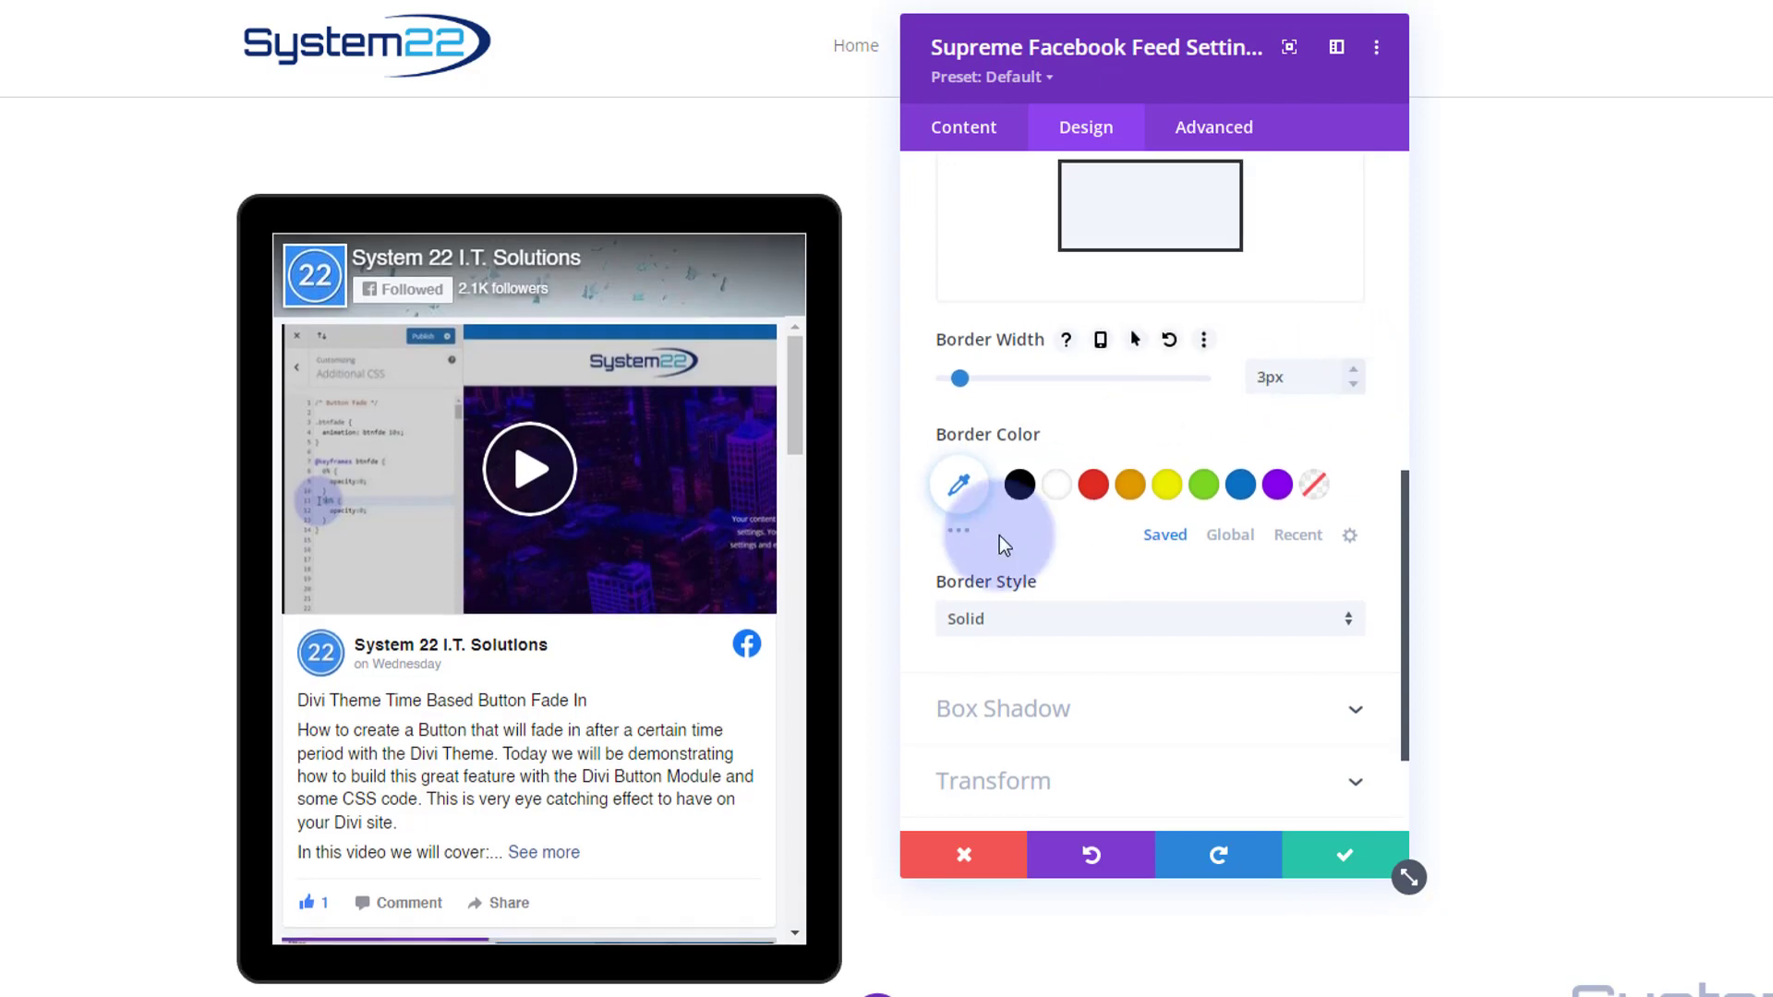
left_click(963, 534)
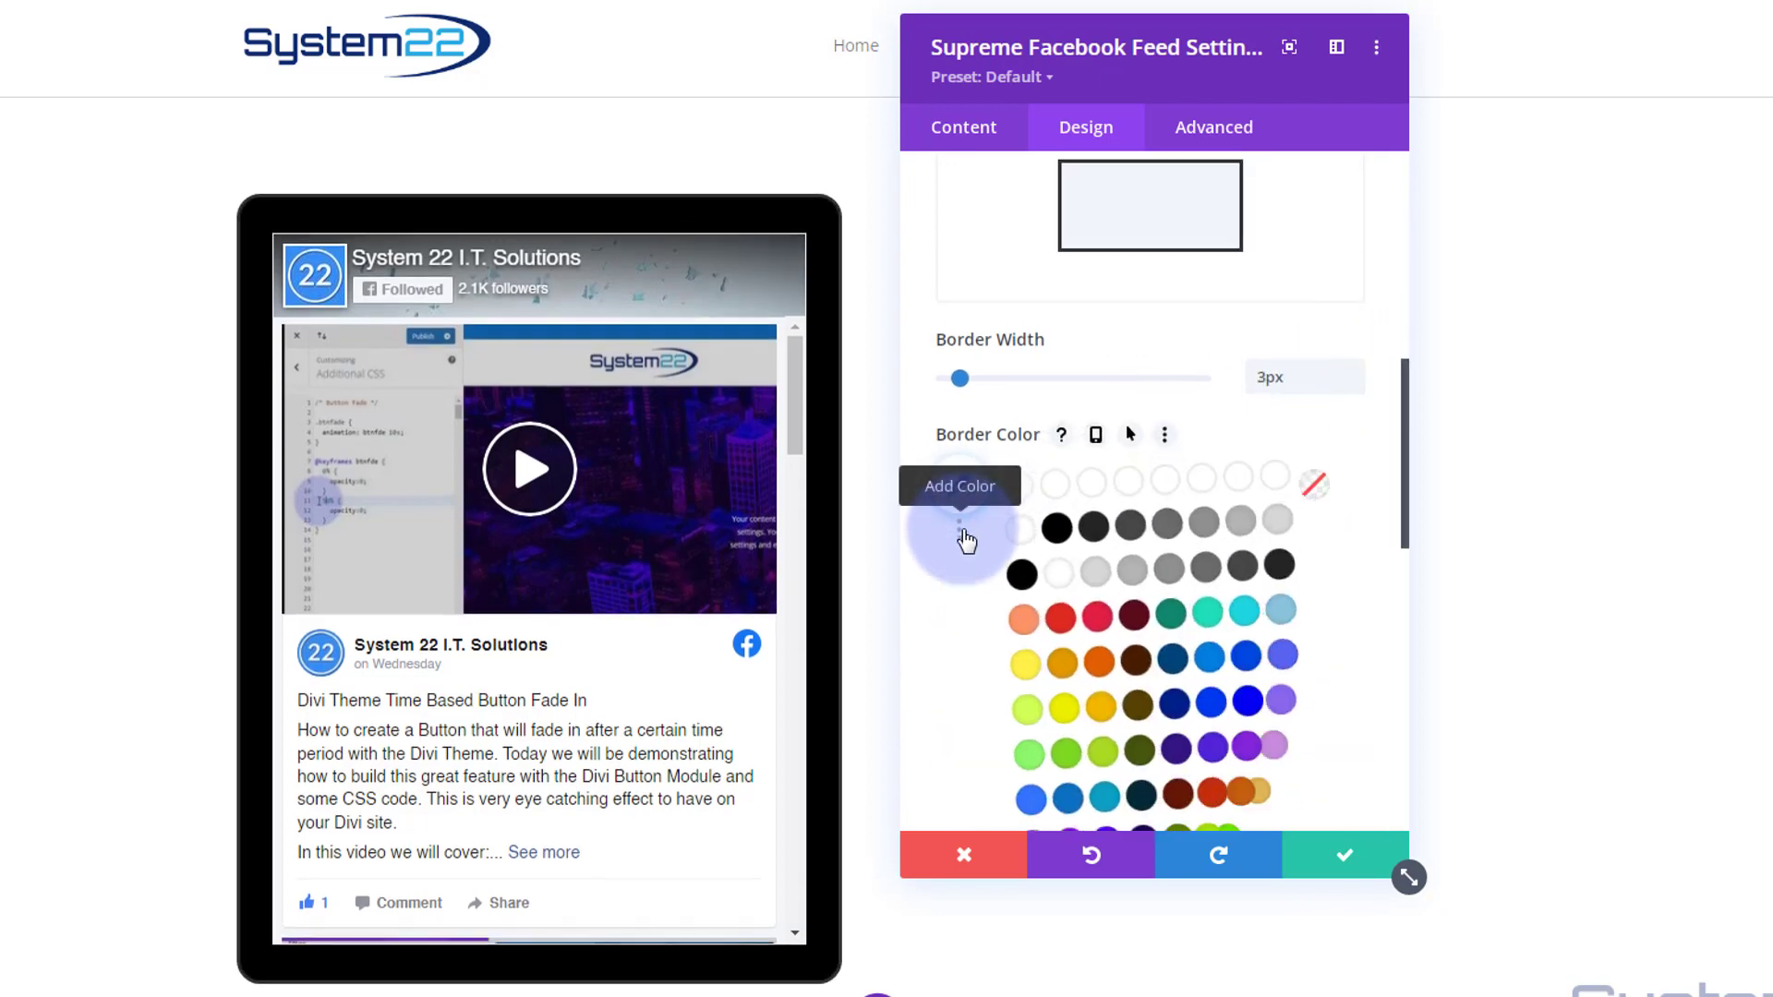
left_click(1204, 531)
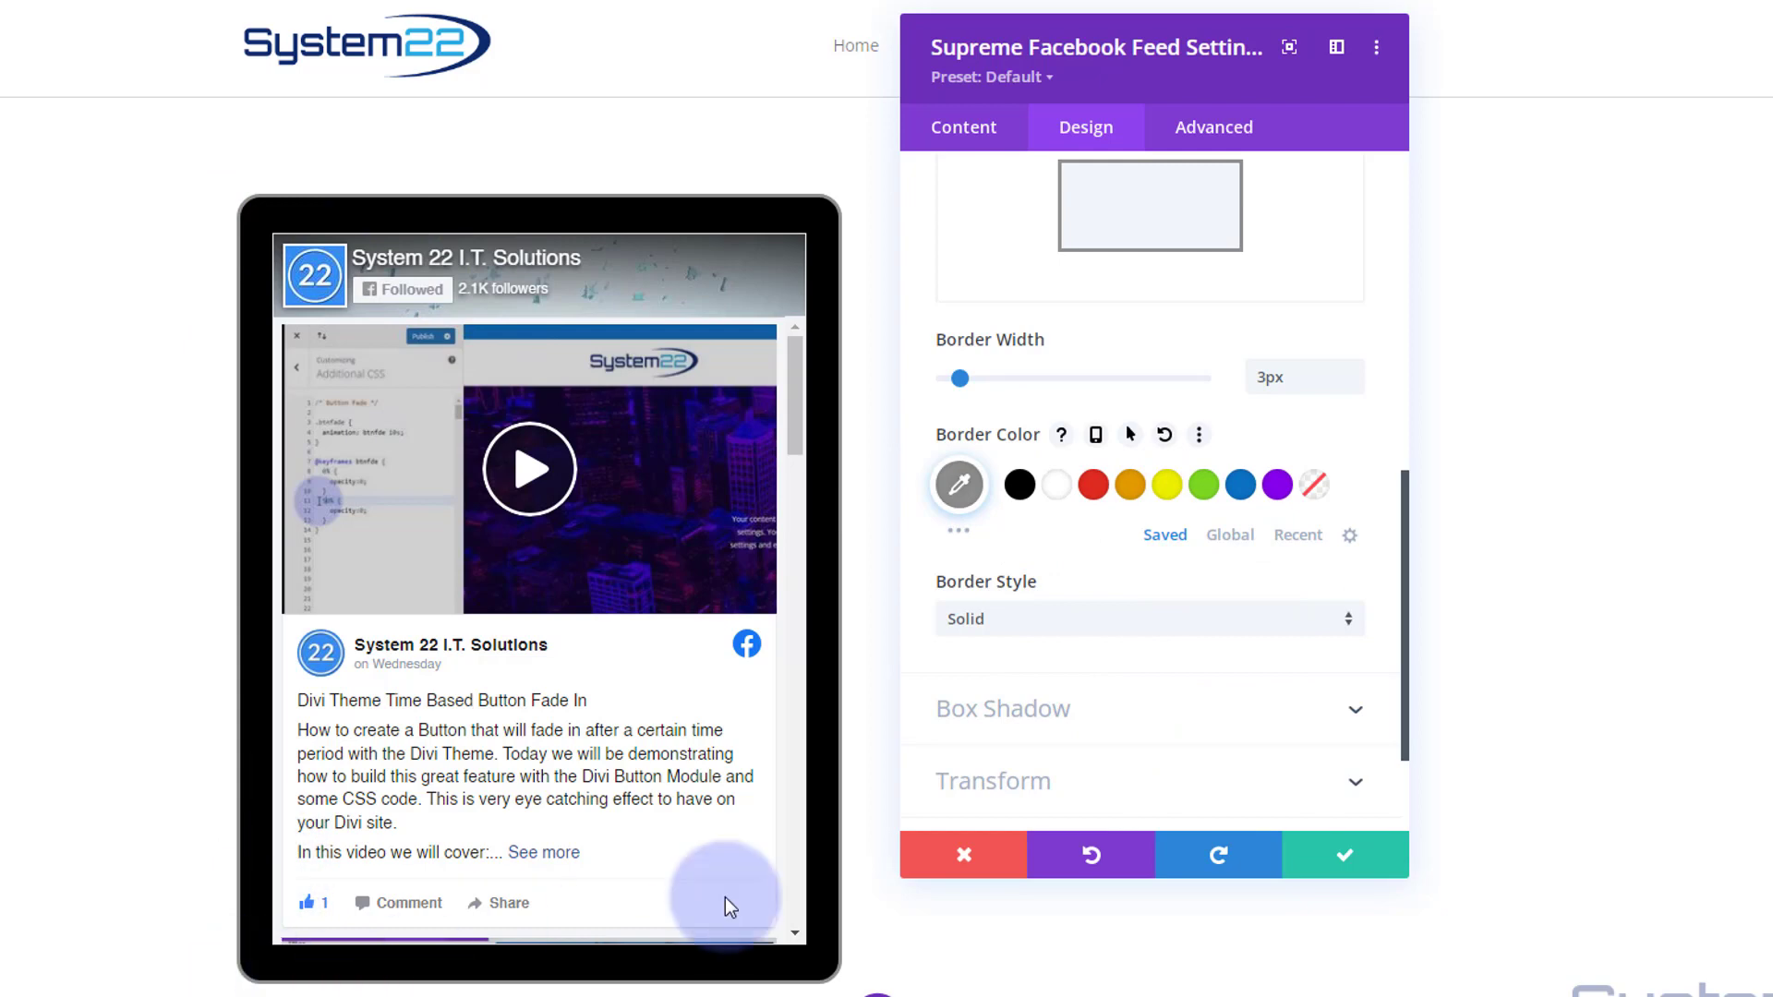
Apply the box shadow preset that falls below the feed module and save the module settings
scroll(1251, 554, "down", 2)
left_click(1200, 551)
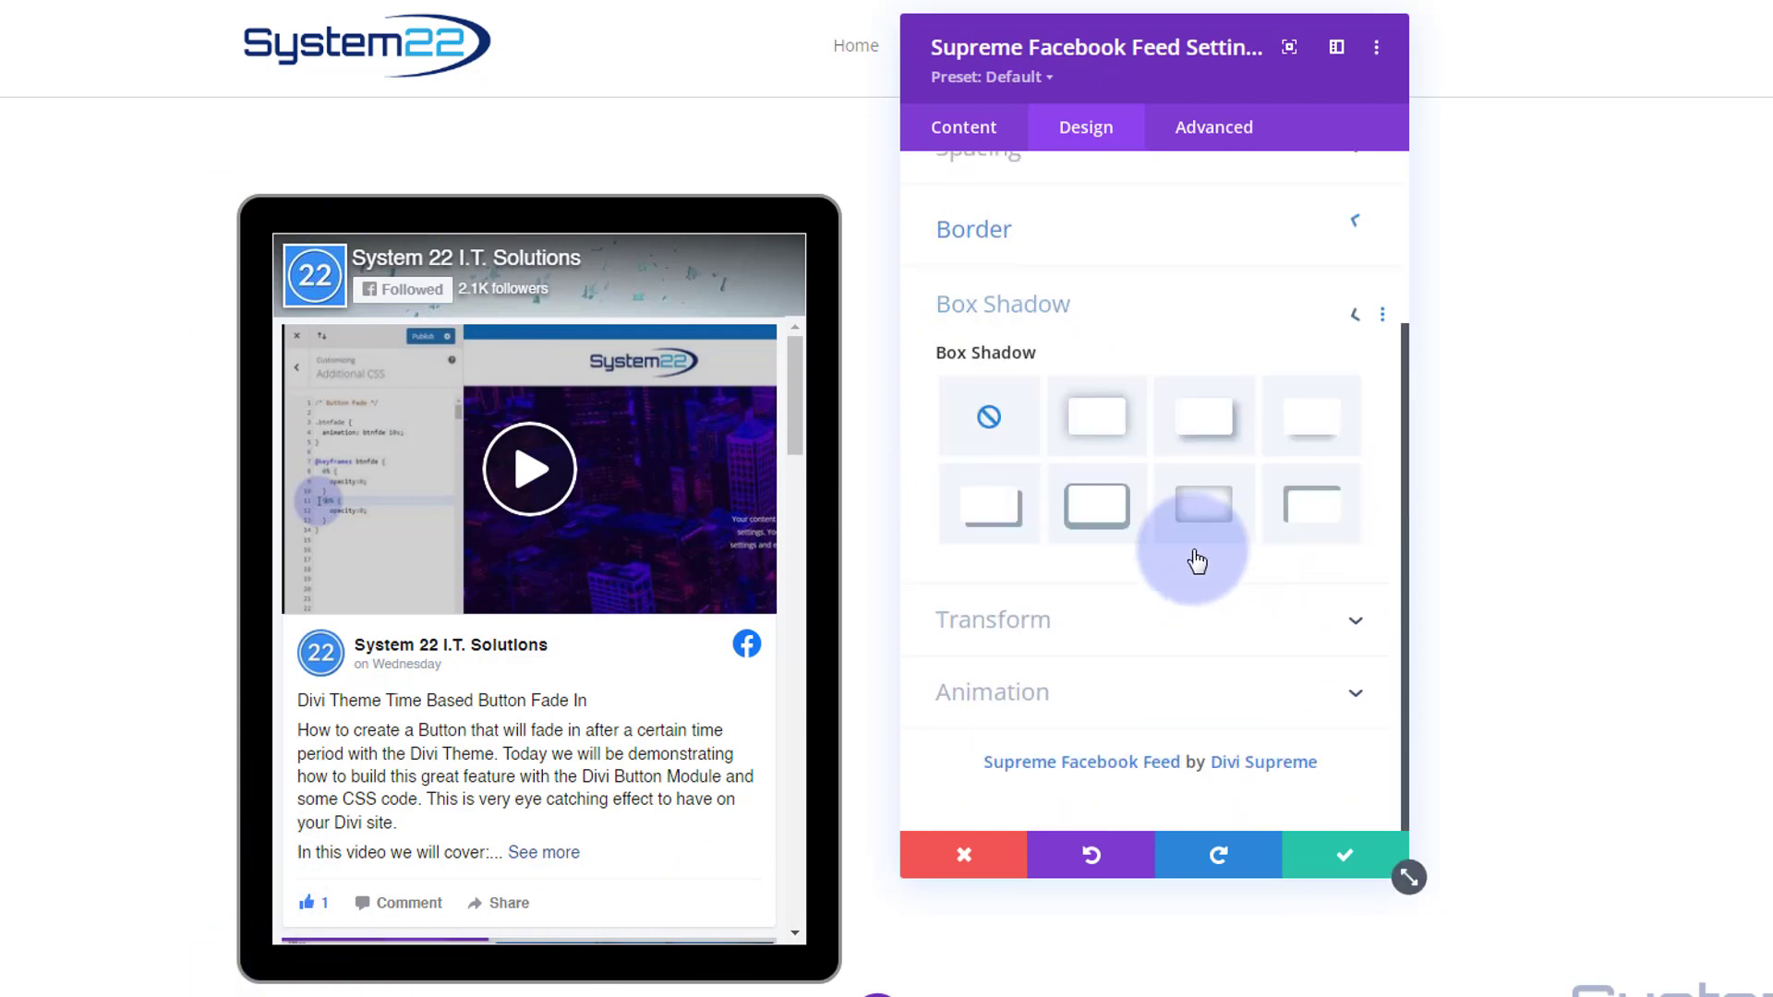
left_click(1321, 442)
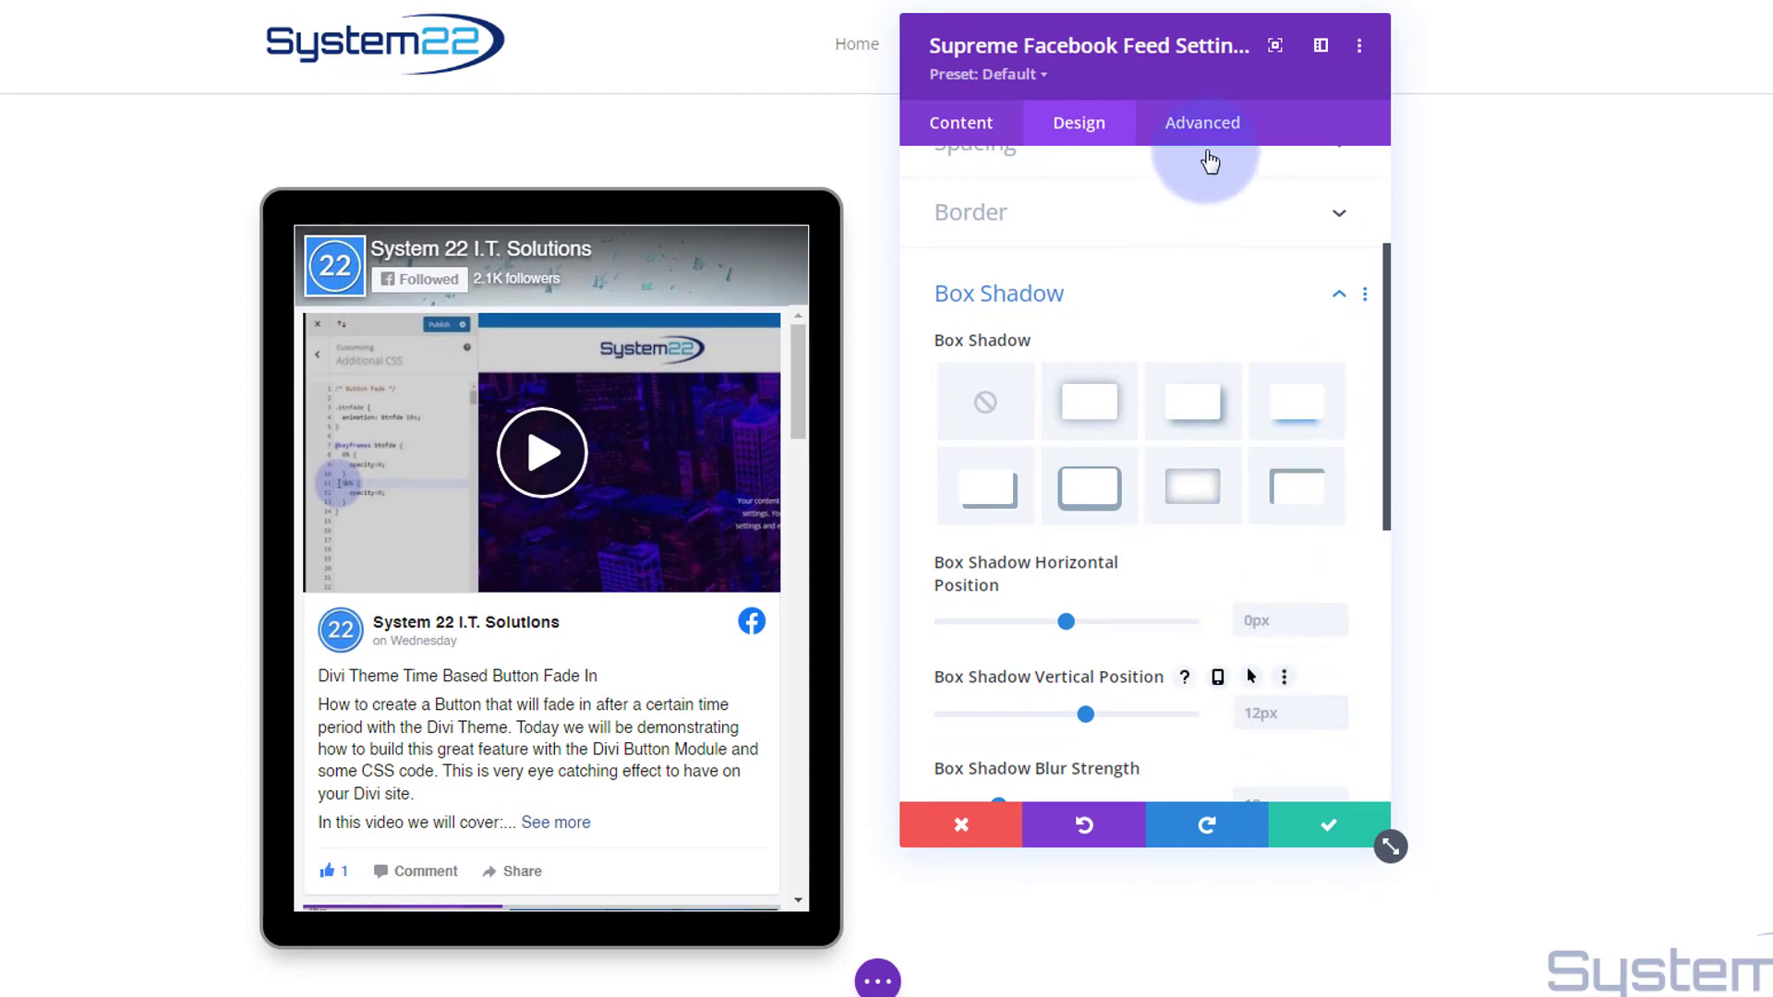
left_click(1327, 836)
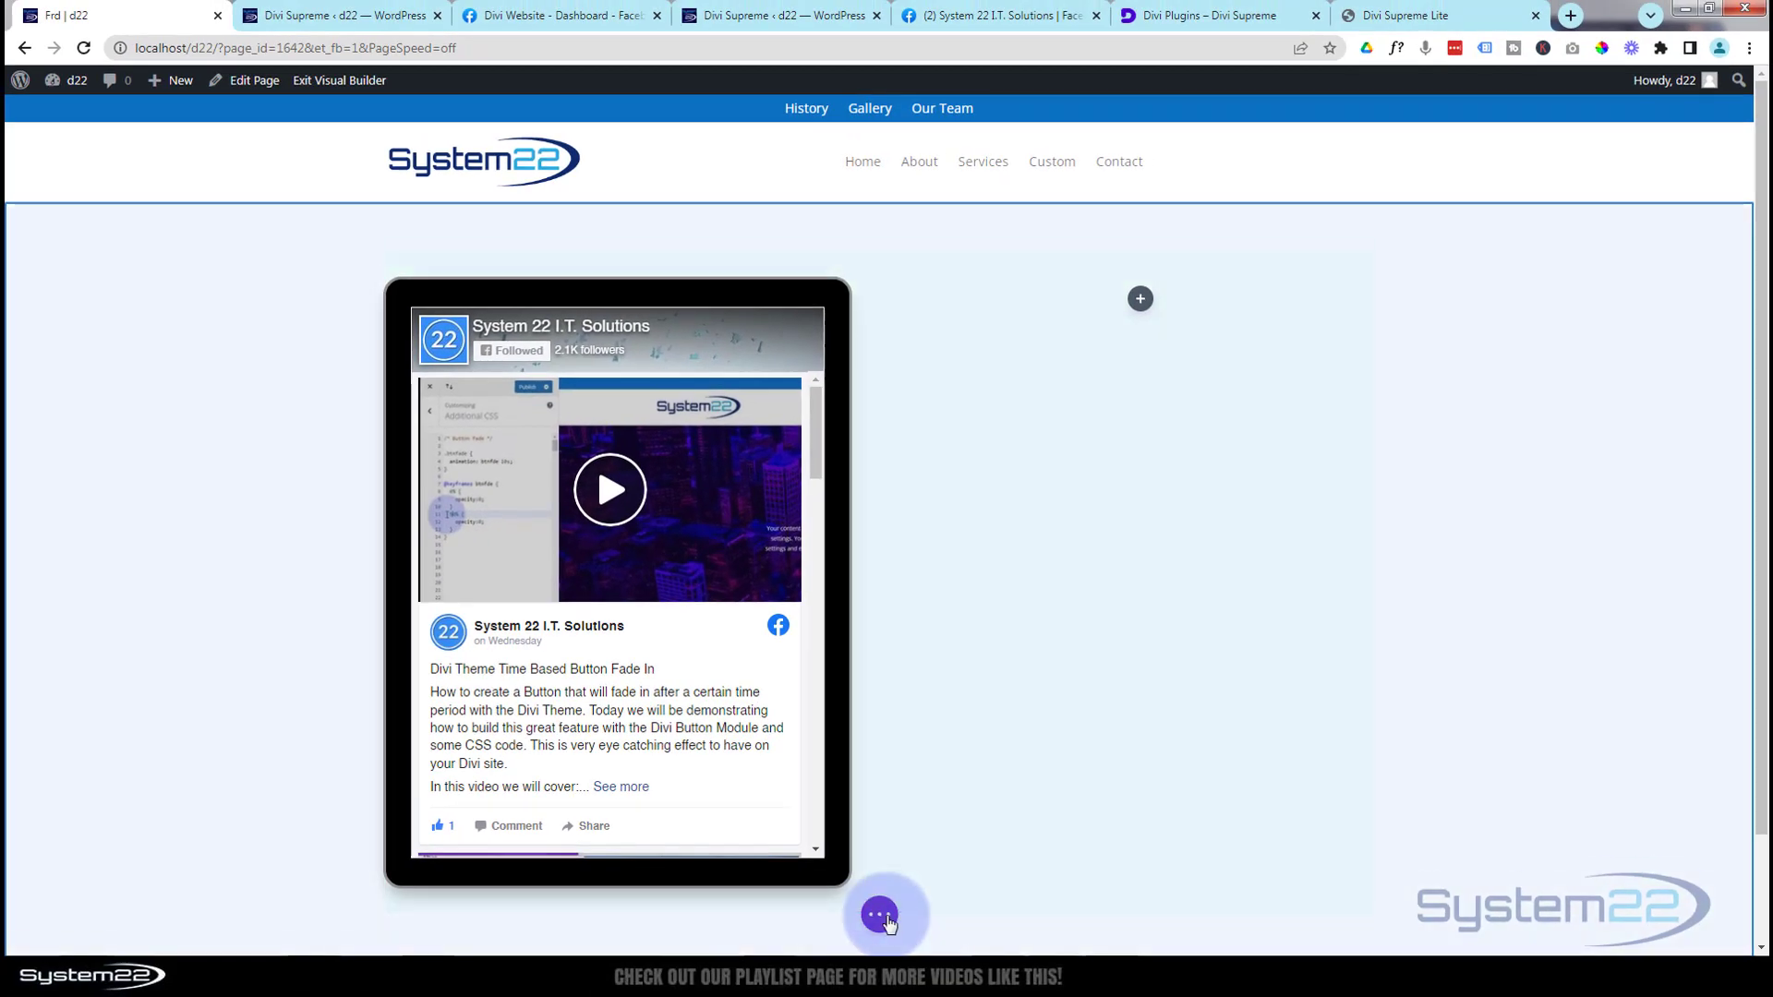
Save the page as a draft and exit the Visual Builder to view the page
left_click(882, 916)
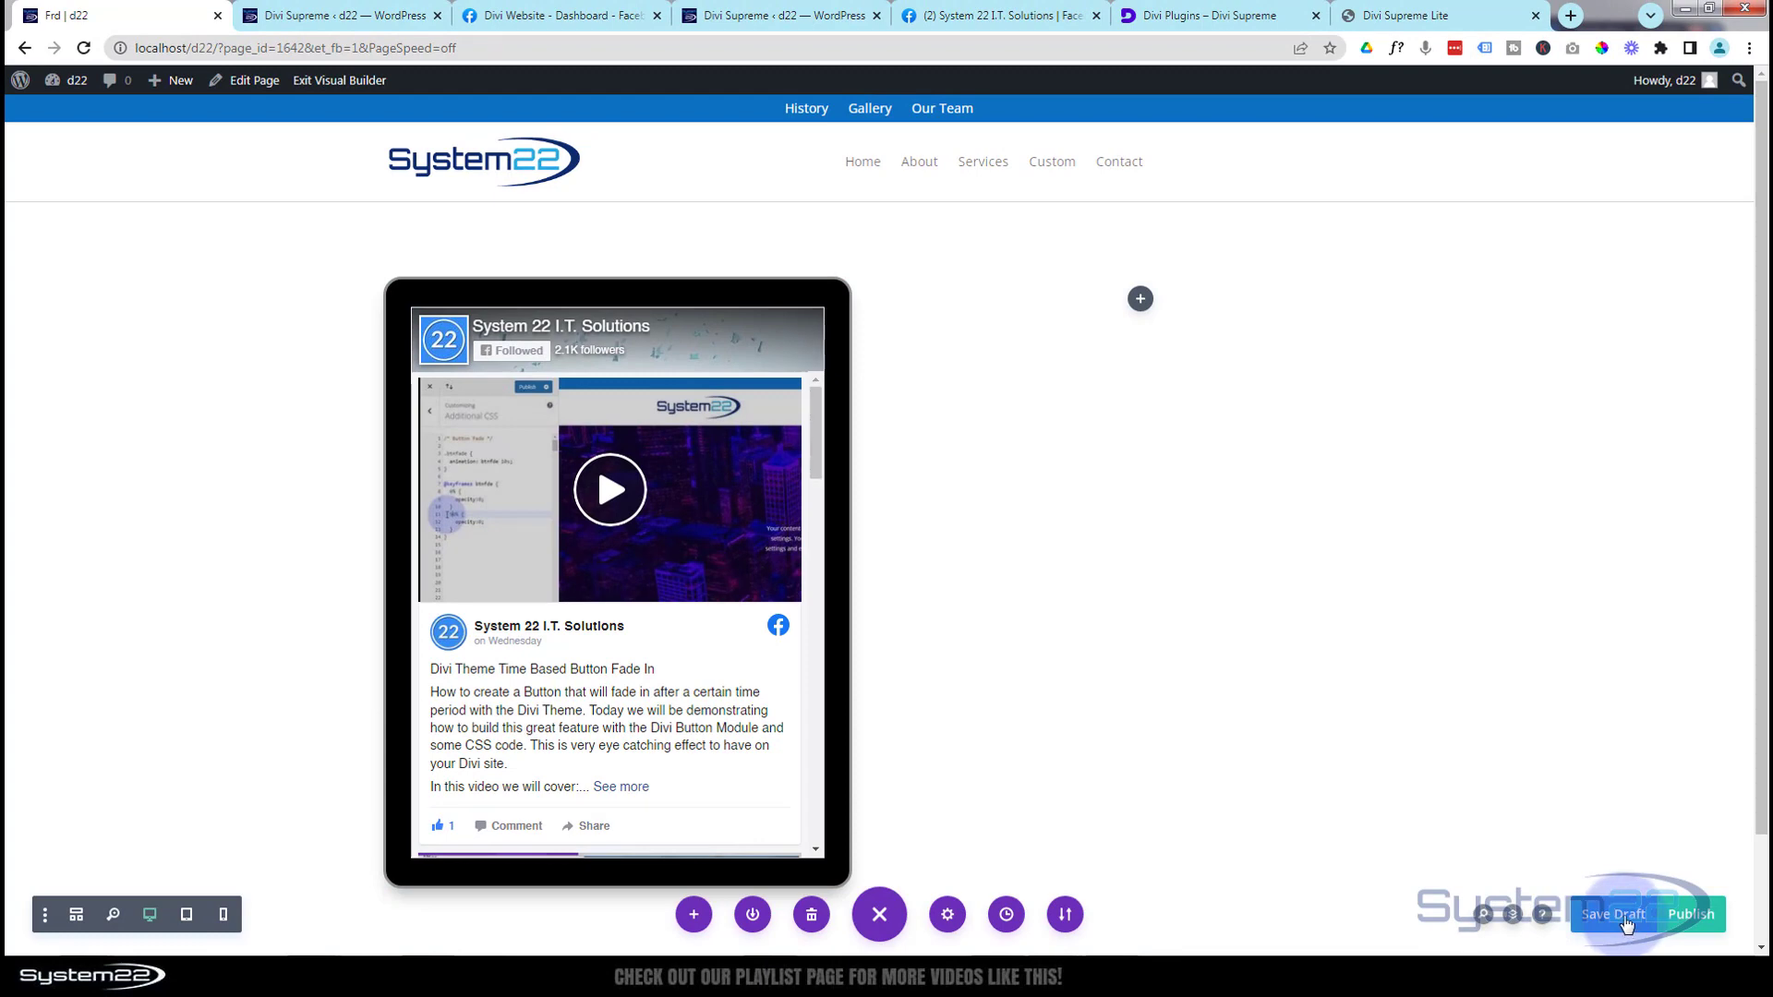
left_click(1627, 925)
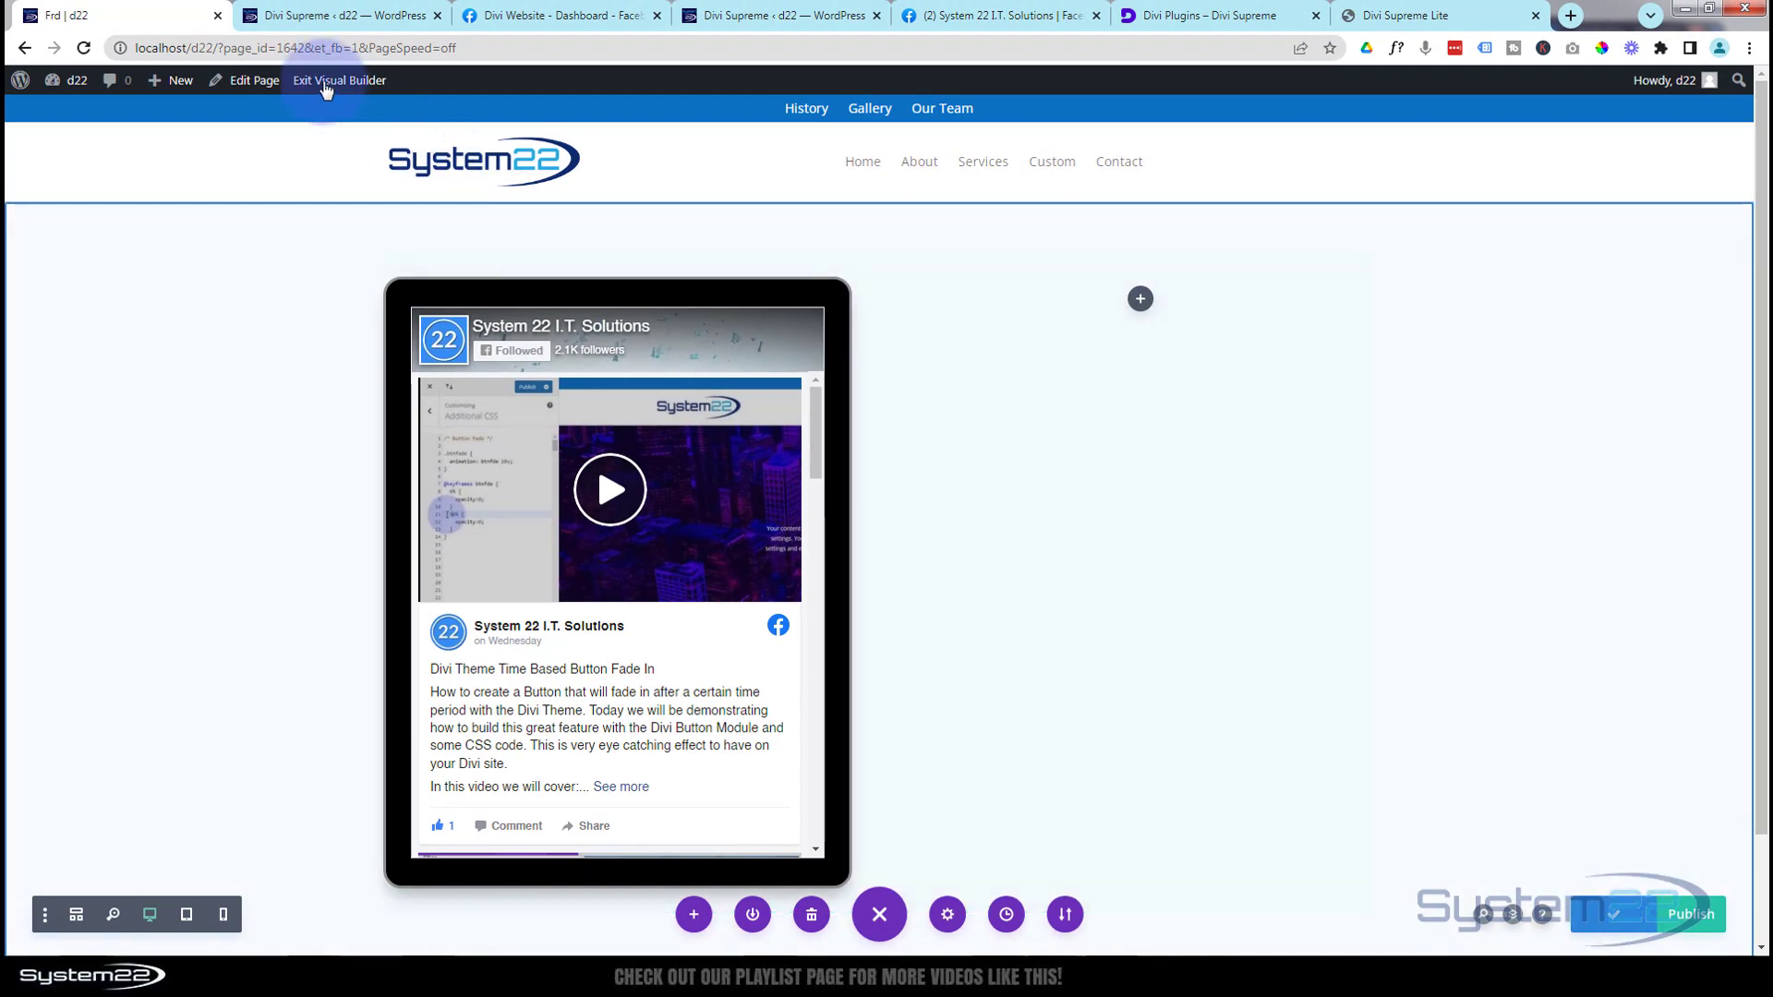
left_click(323, 81)
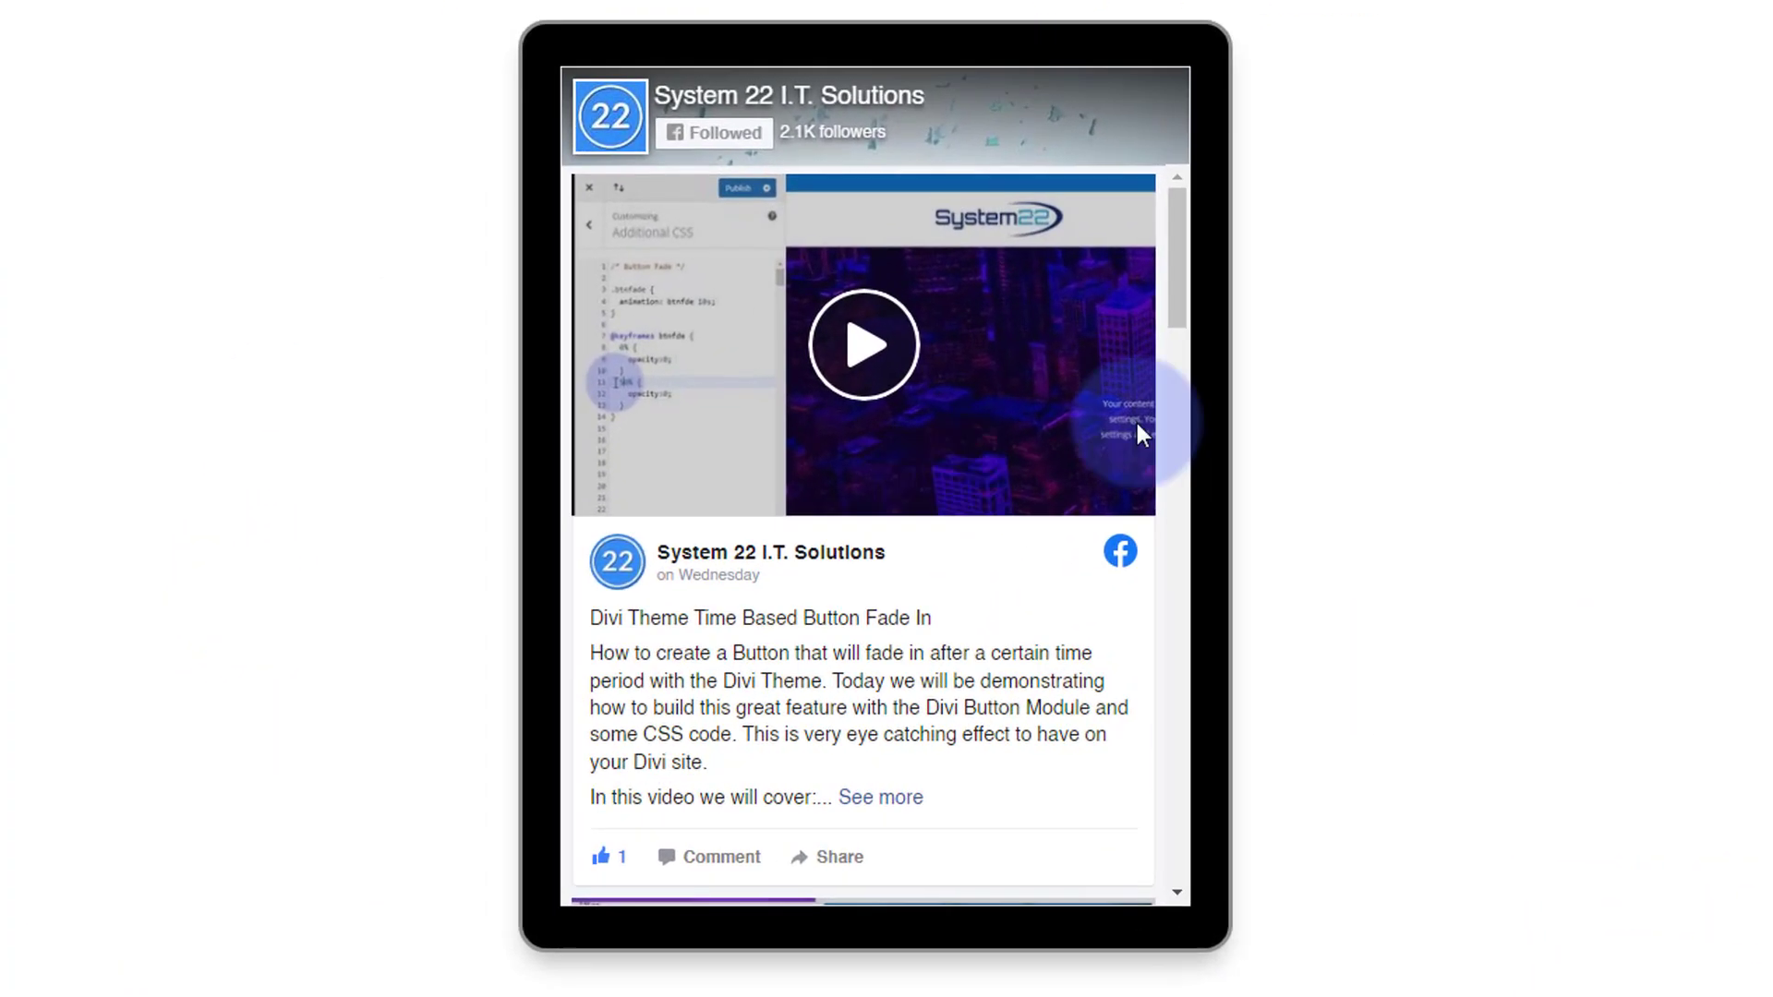
Test the feed on the live page by playing and pausing its first video and browsing through its posts
left_click(864, 342)
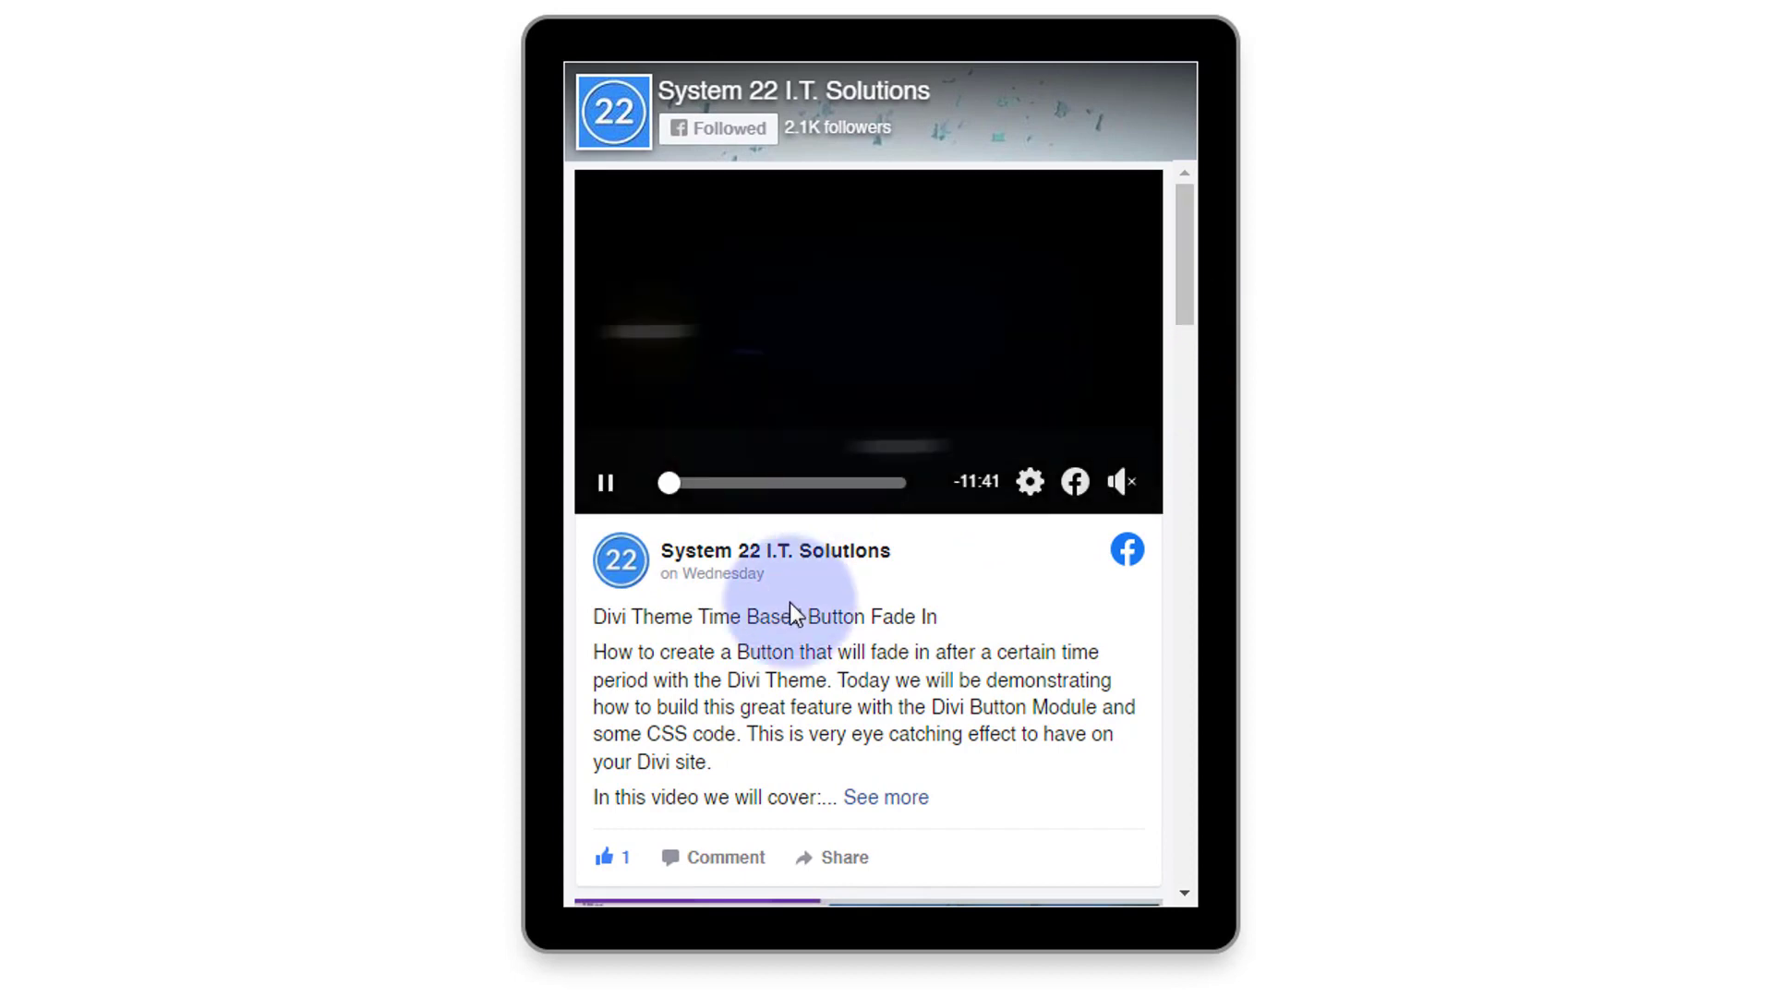
left_click(848, 425)
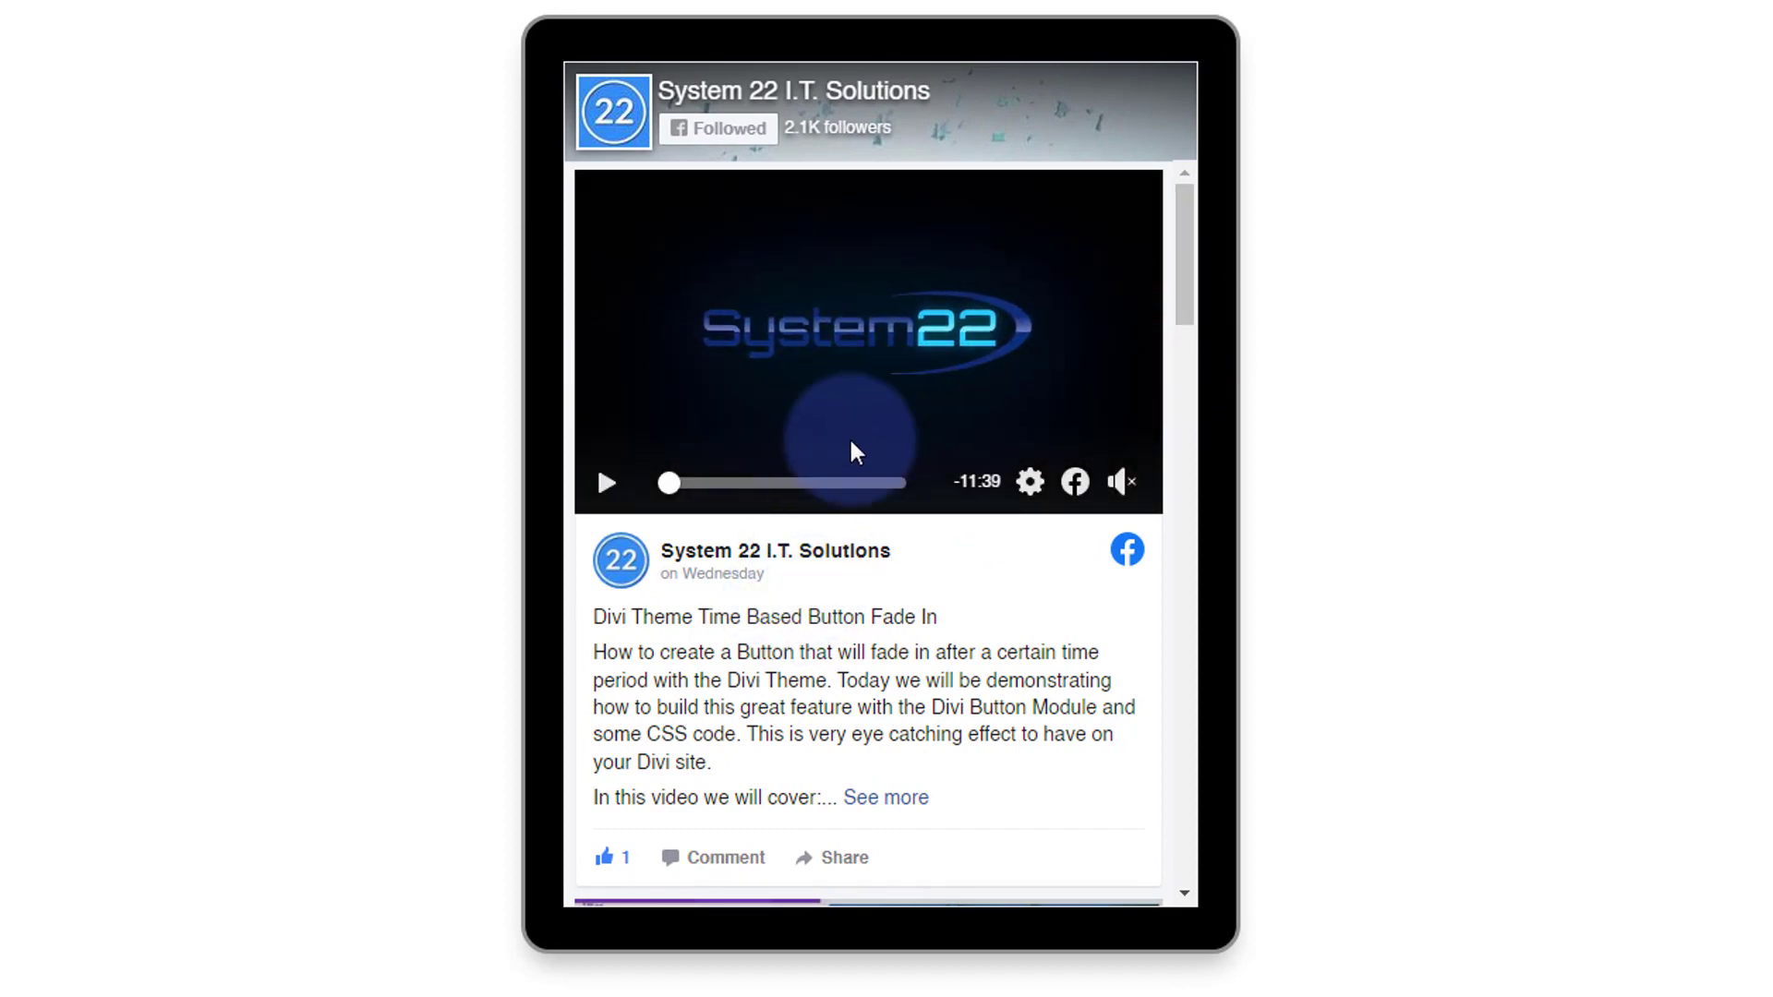
left_click_drag(1183, 313, 1210, 578)
scroll(968, 524, "down", 10)
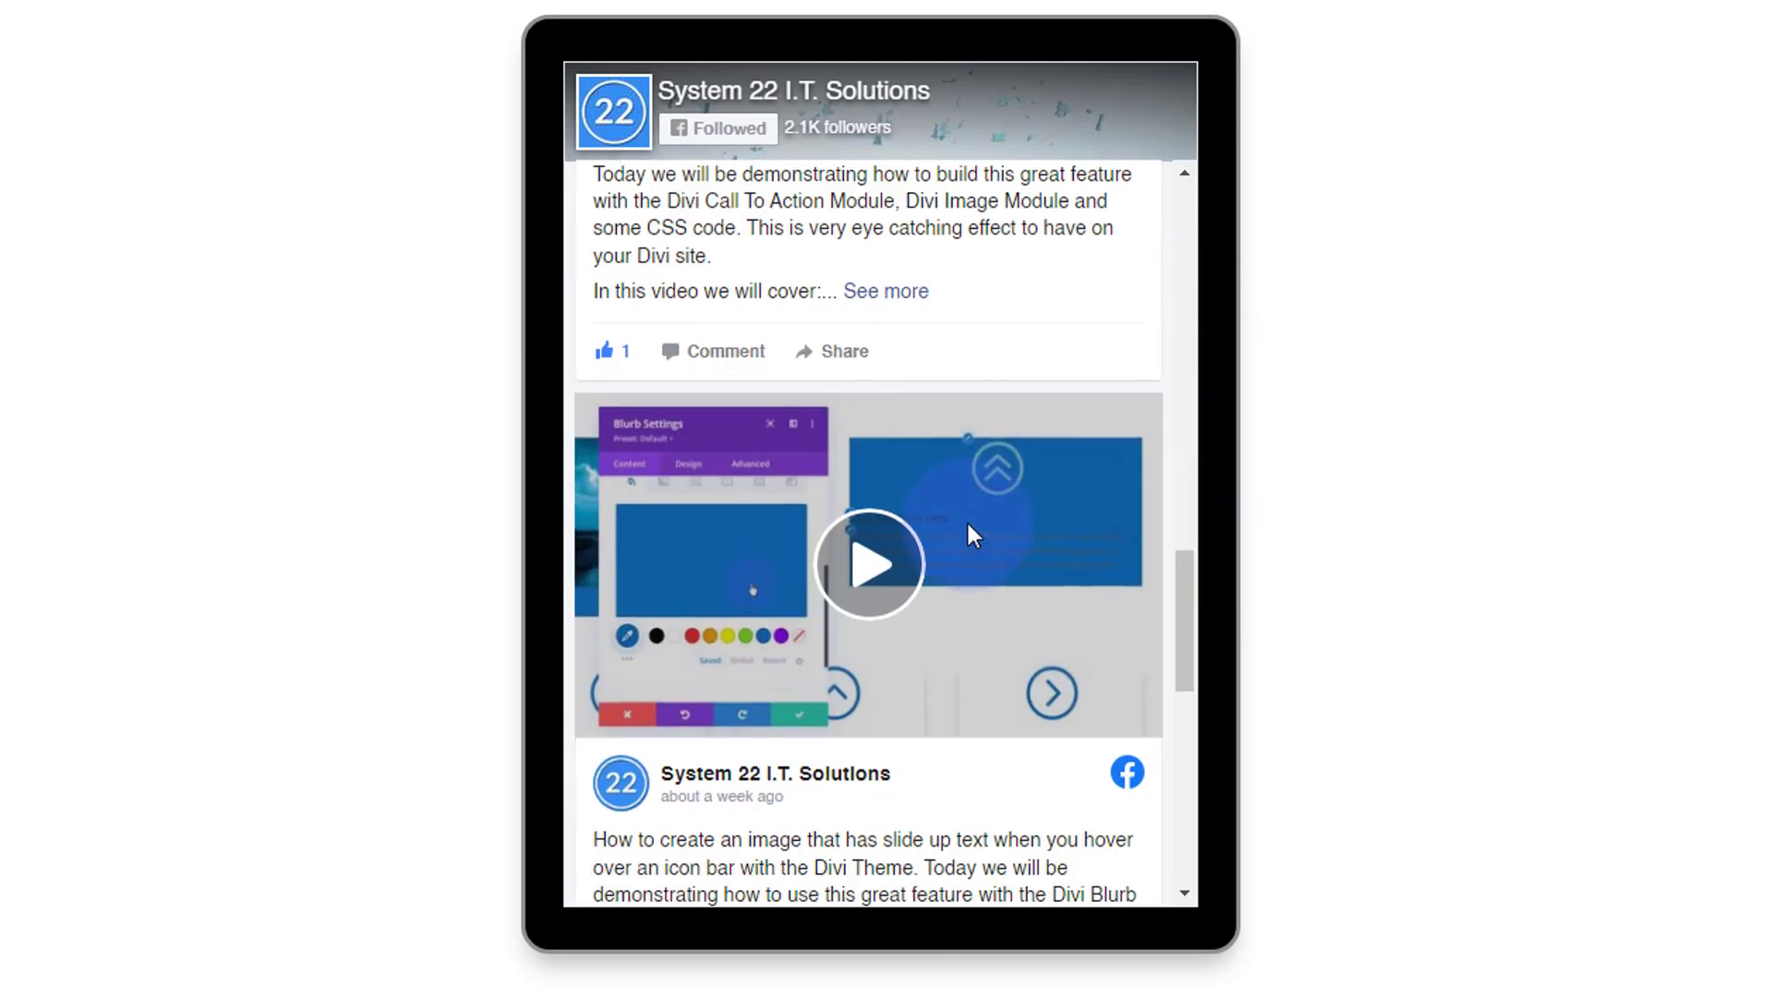
scroll(968, 524, "down", 7)
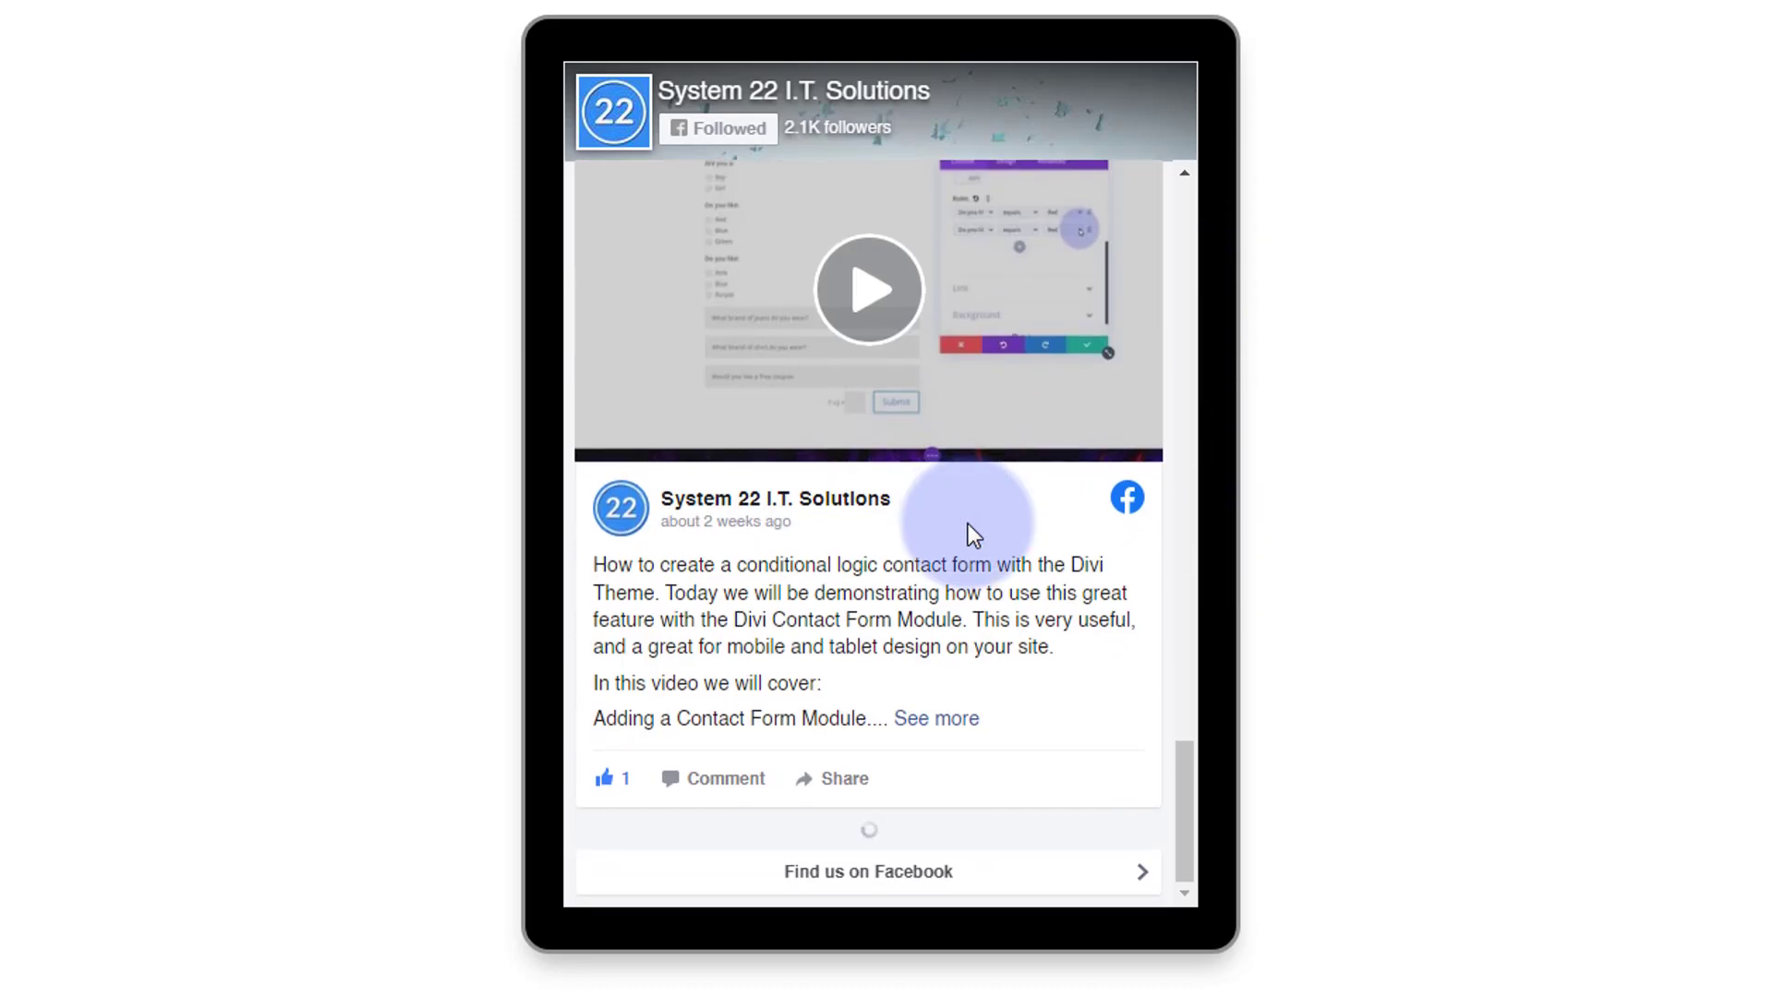
scroll(967, 523, "up", 4)
scroll(967, 523, "up", 15)
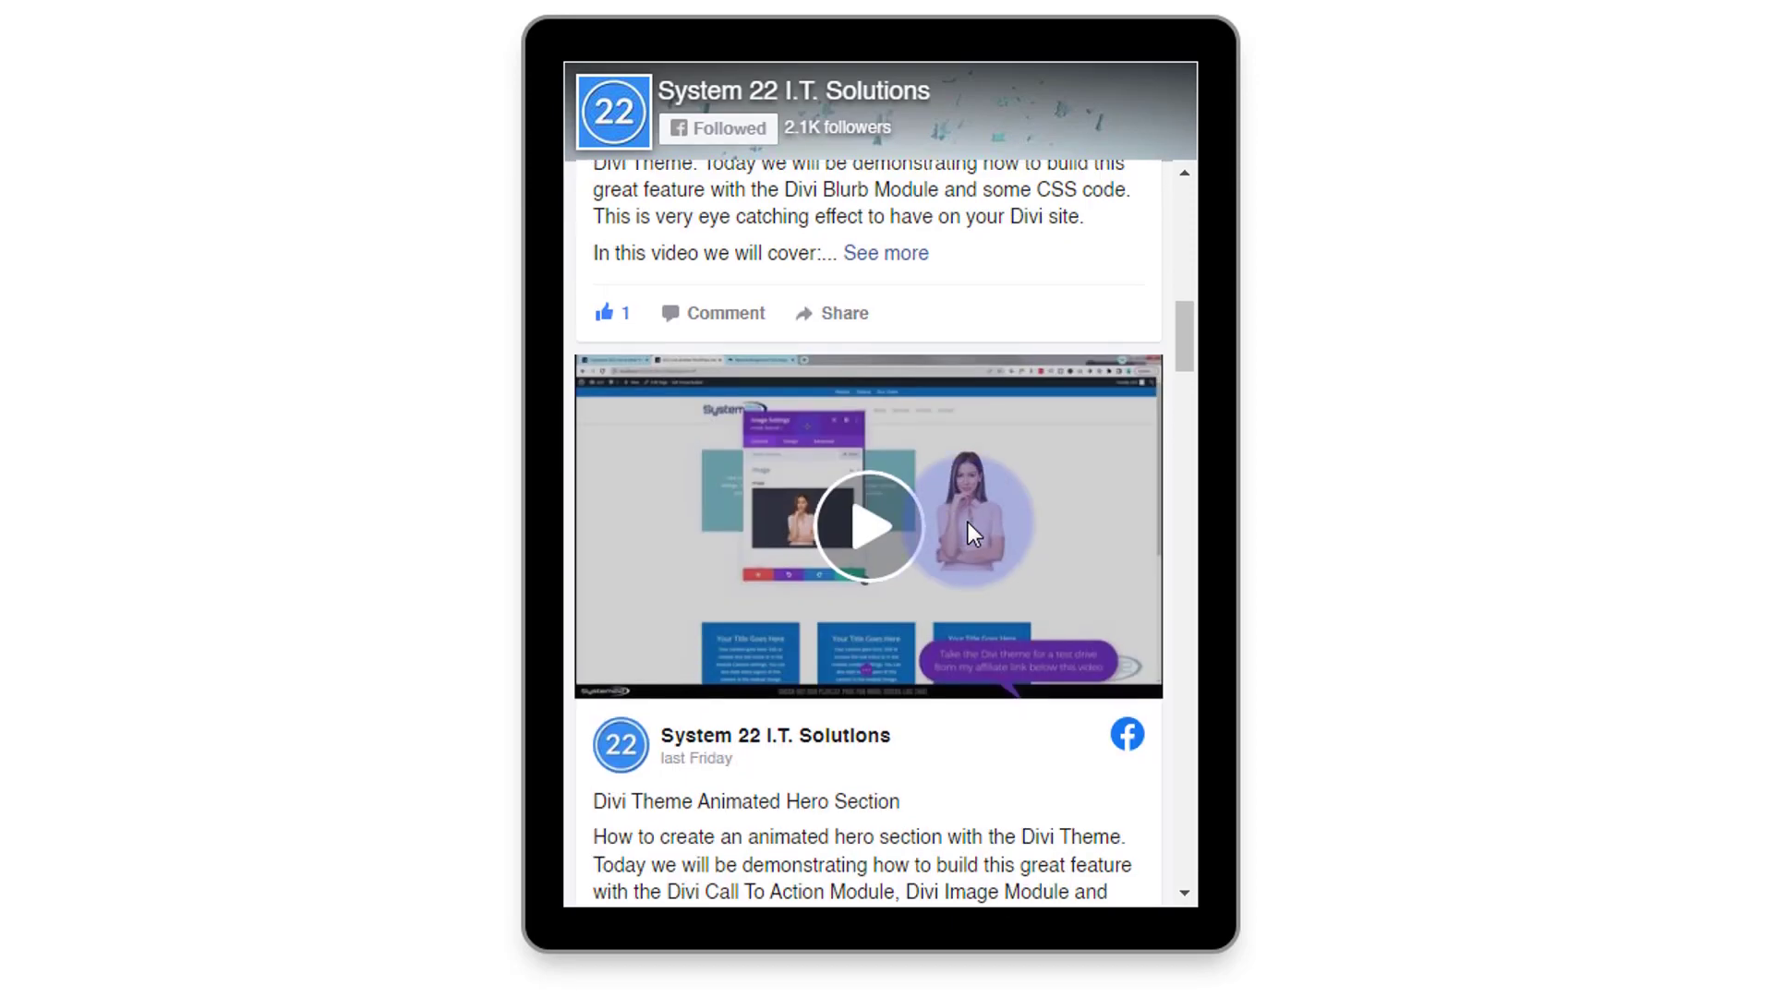
scroll(967, 523, "up", 8)
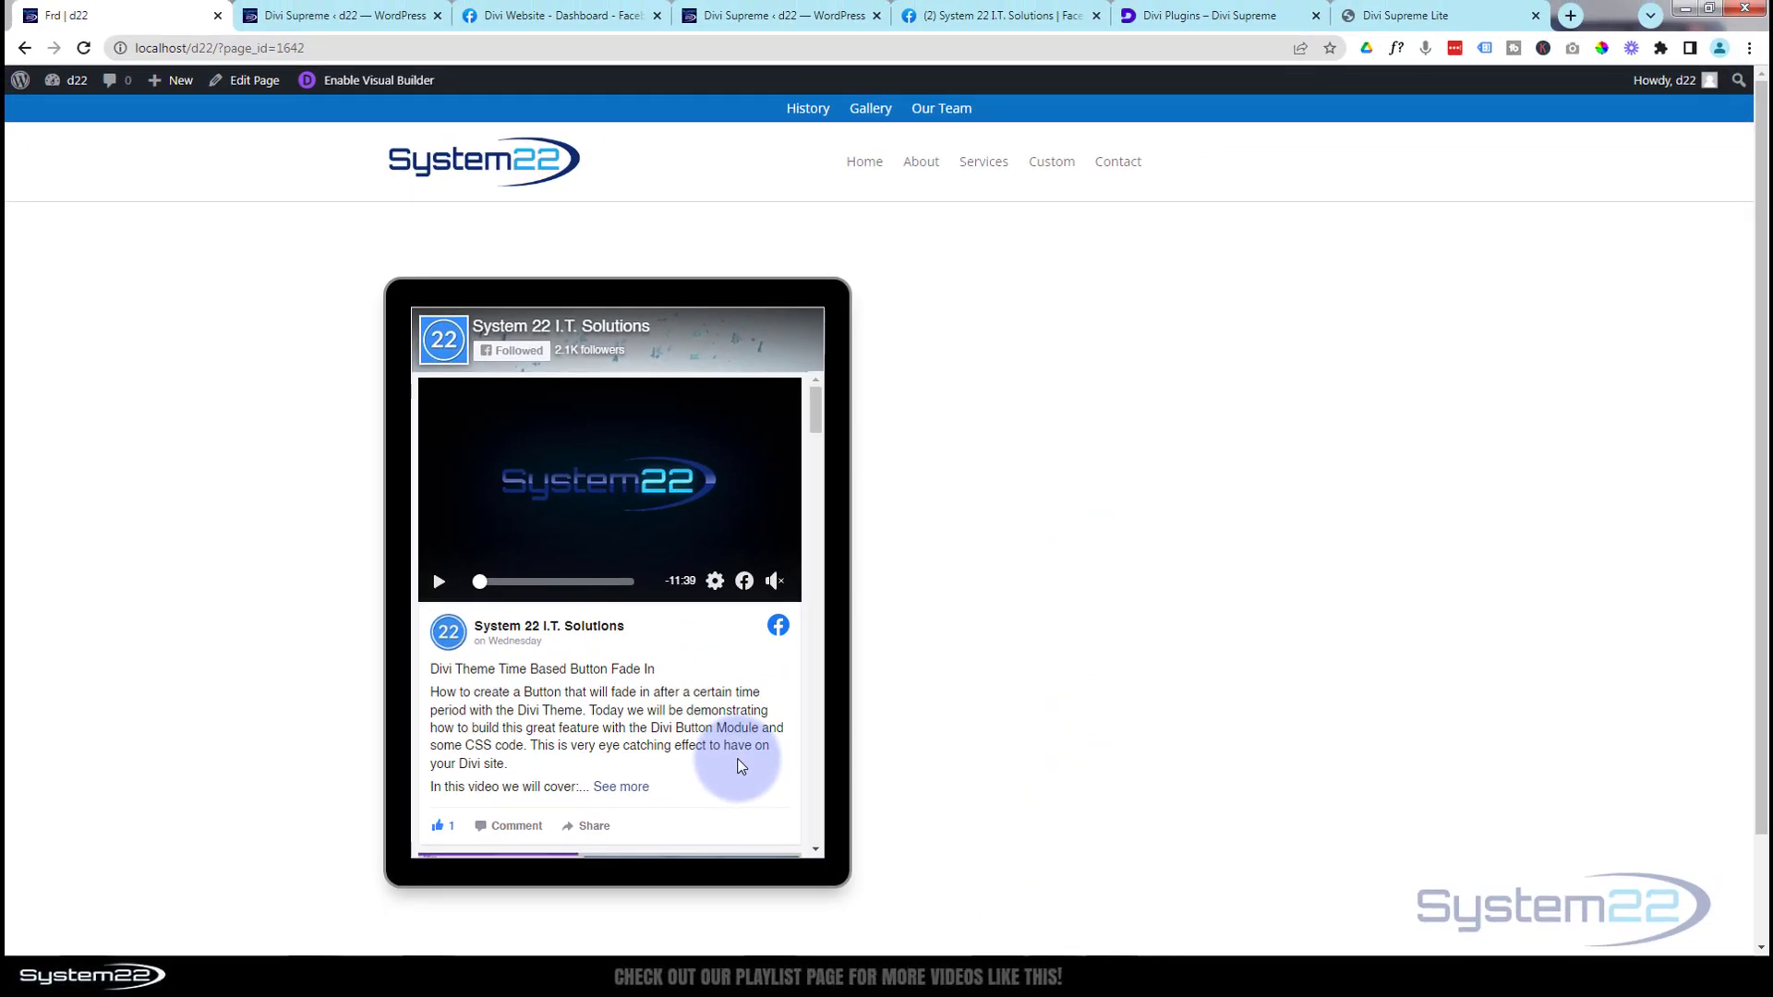
Look over the plugins offered on the Divi Supreme website and return to the page with the finished feed
left_click(1189, 19)
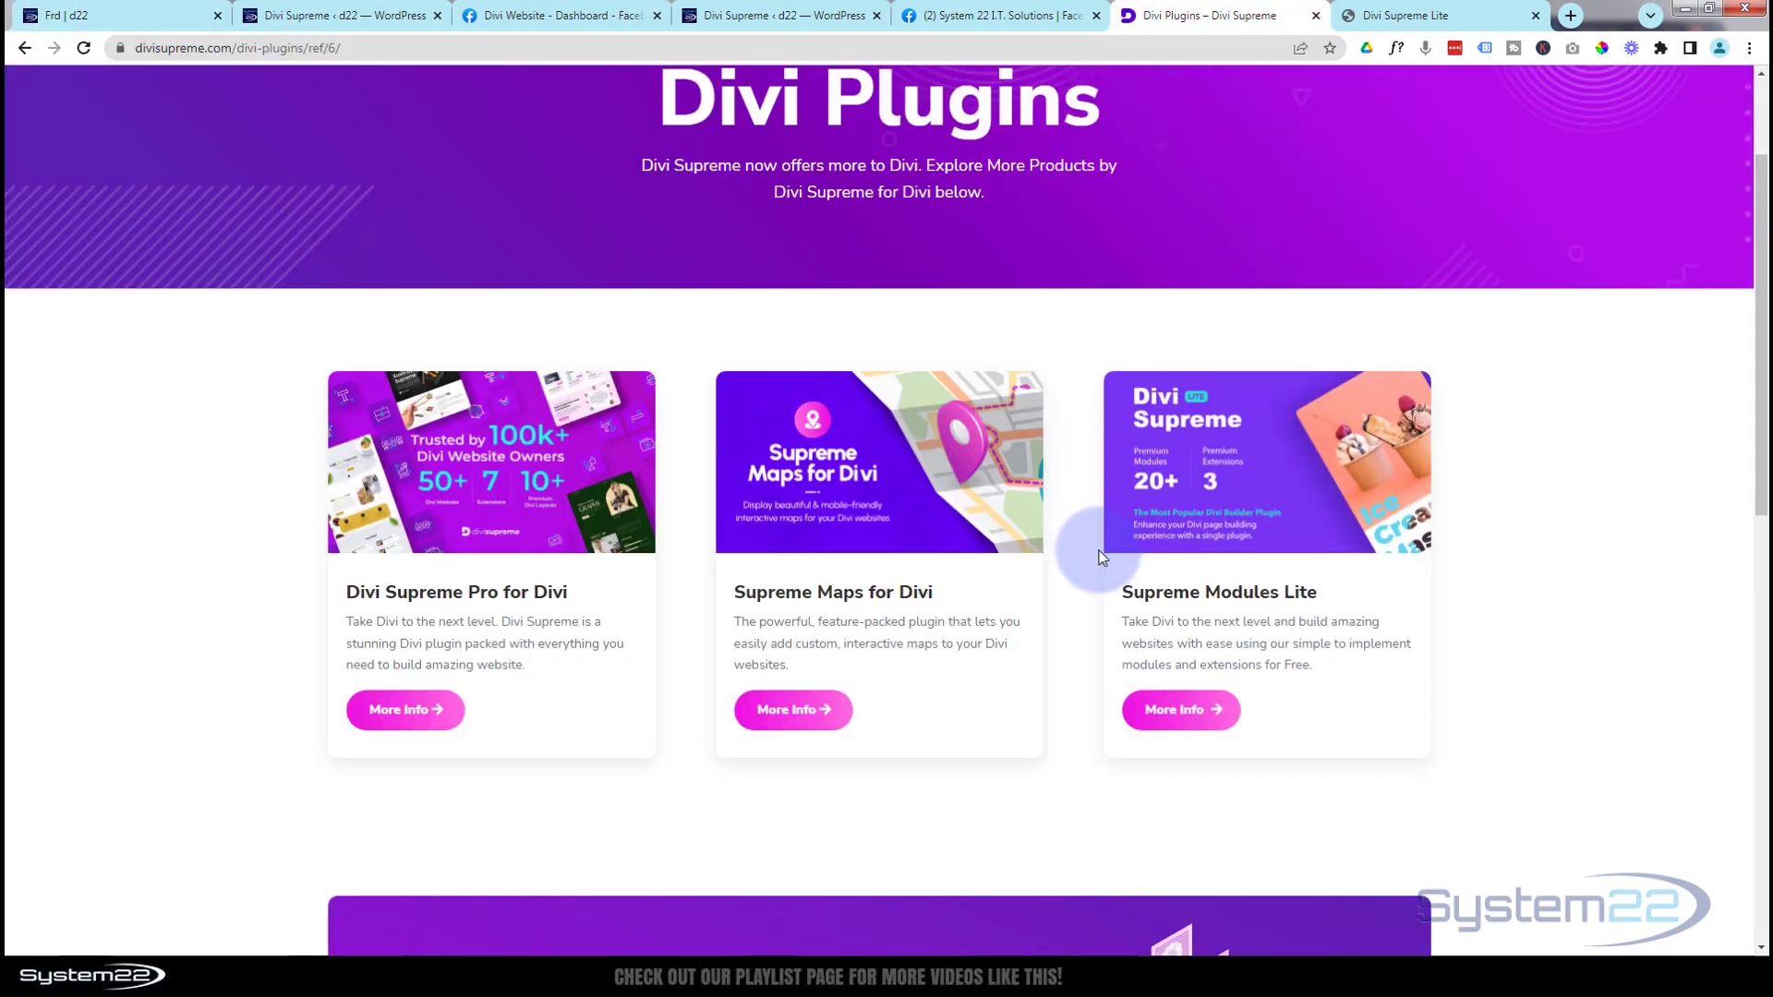
scroll(1296, 781, "up", 2)
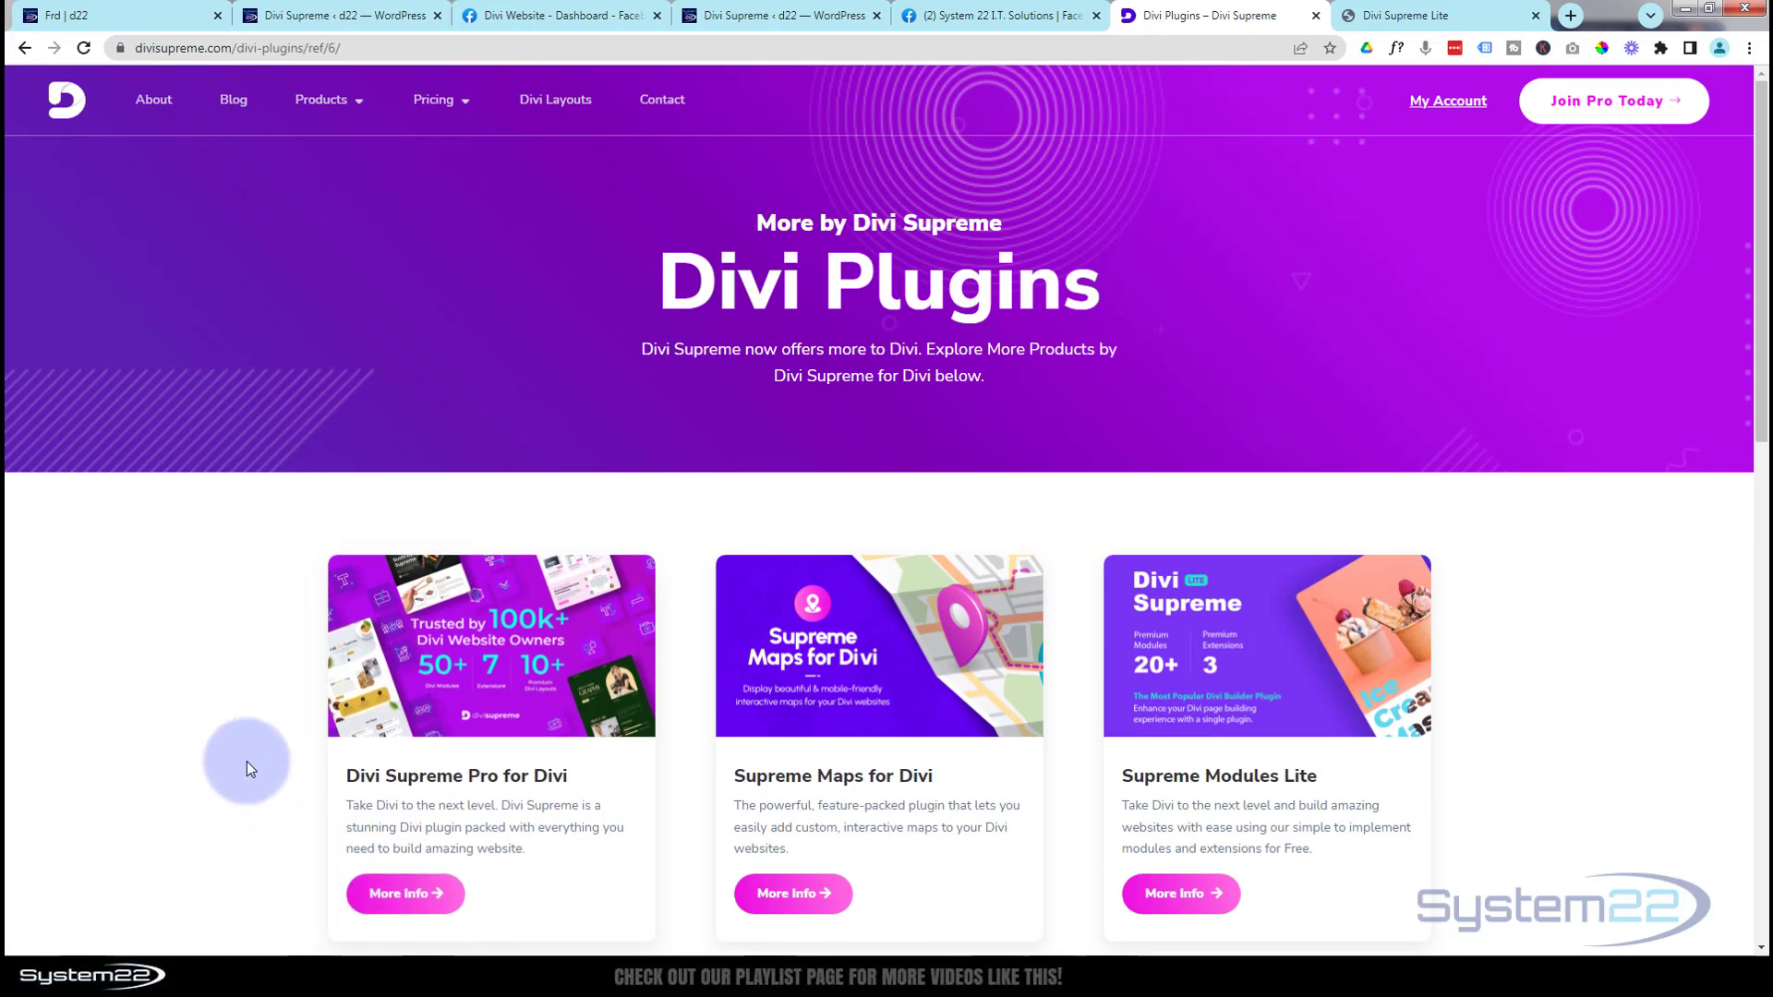
scroll(247, 768, "down", 1)
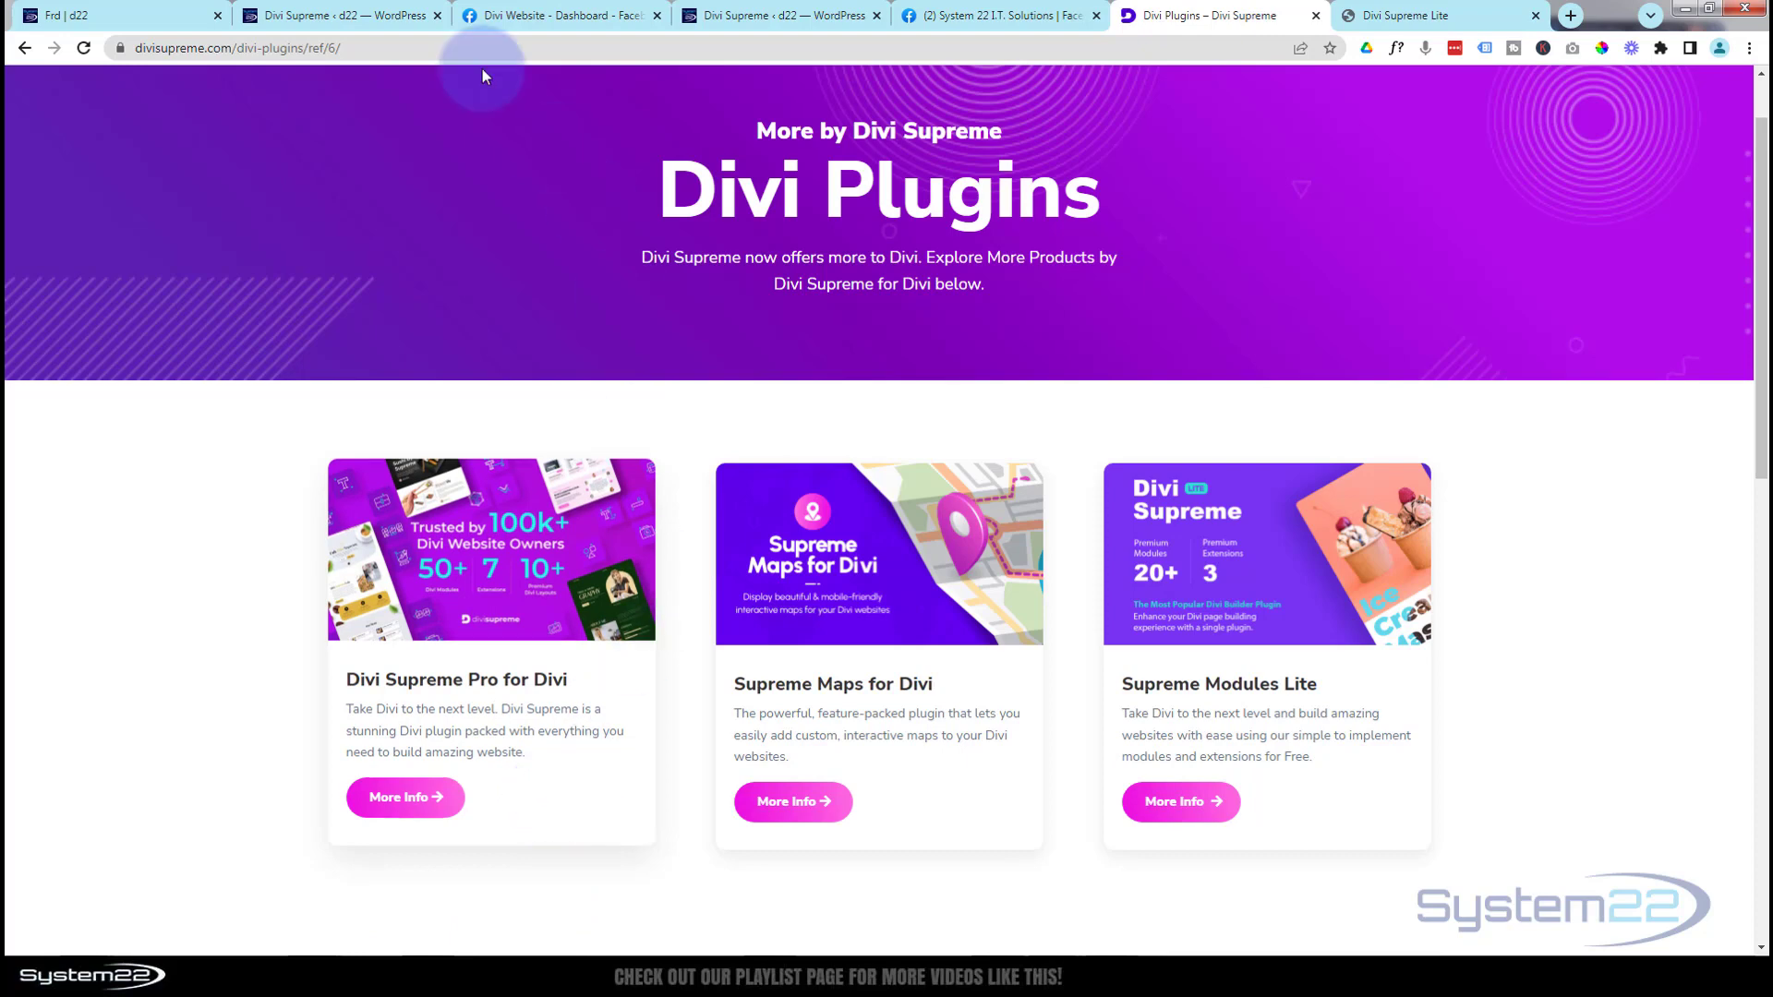
left_click(129, 15)
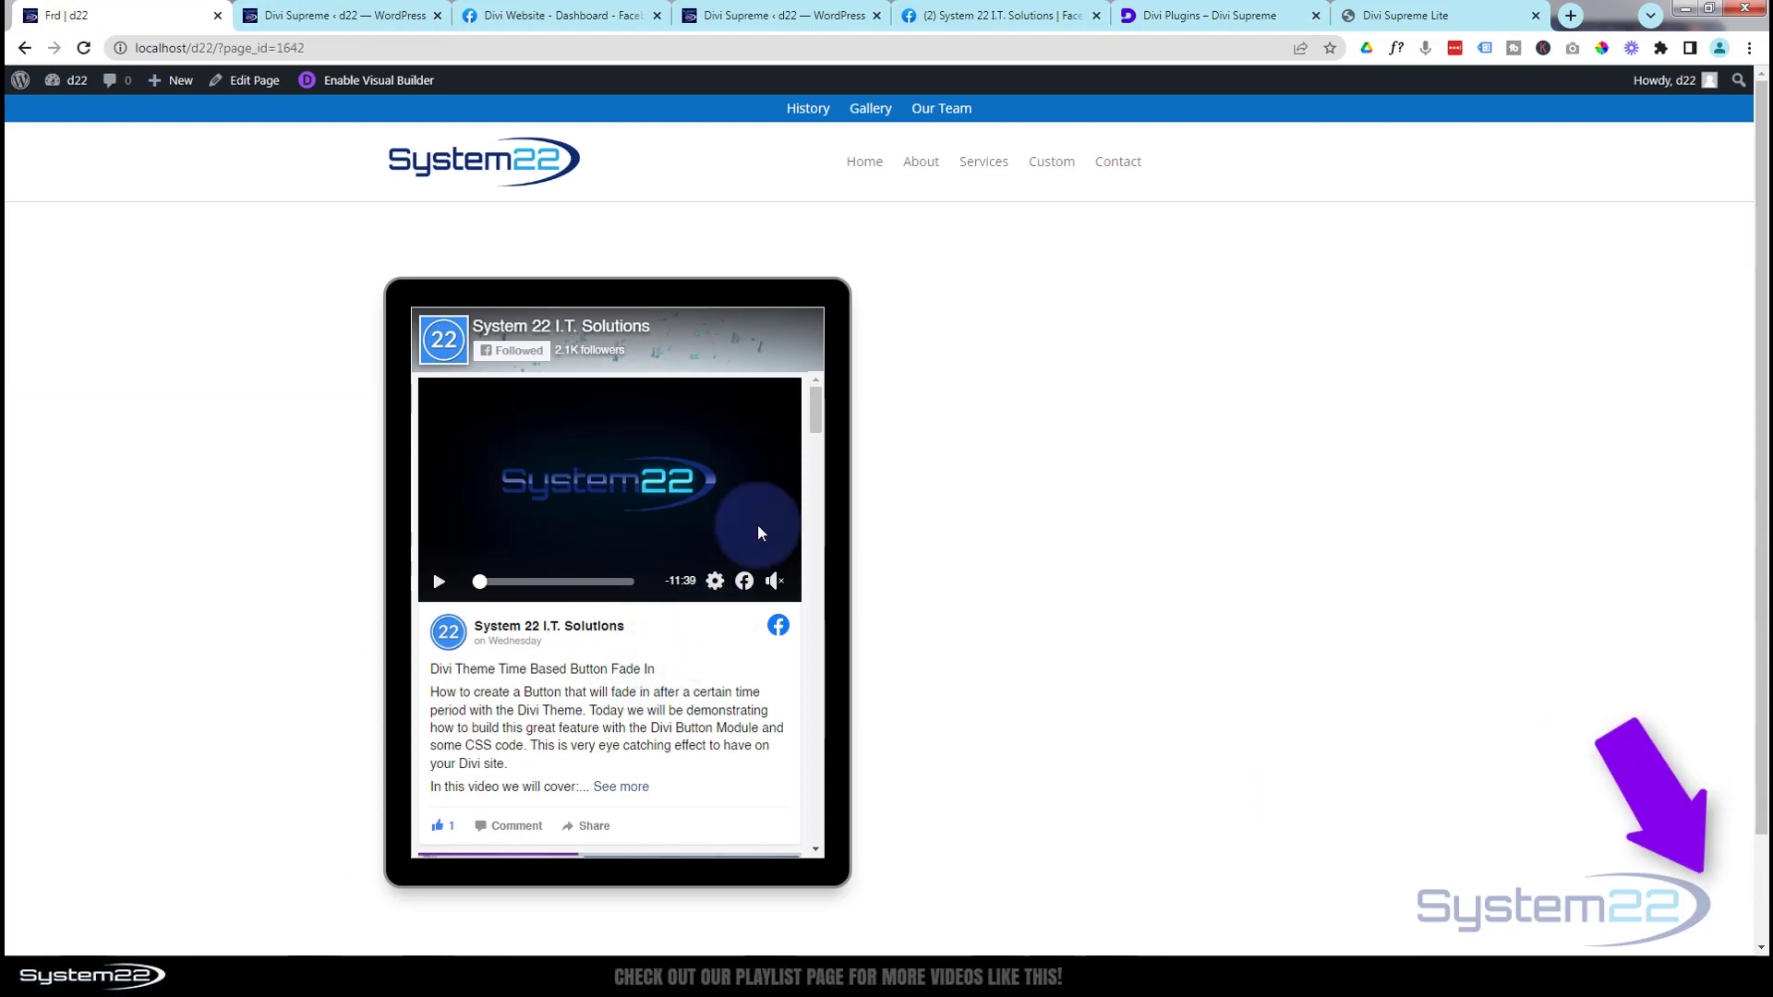
mouse_move(817, 420)
left_mouse_down()
mouse_move(823, 642)
mouse_move(801, 399)
left_mouse_up()
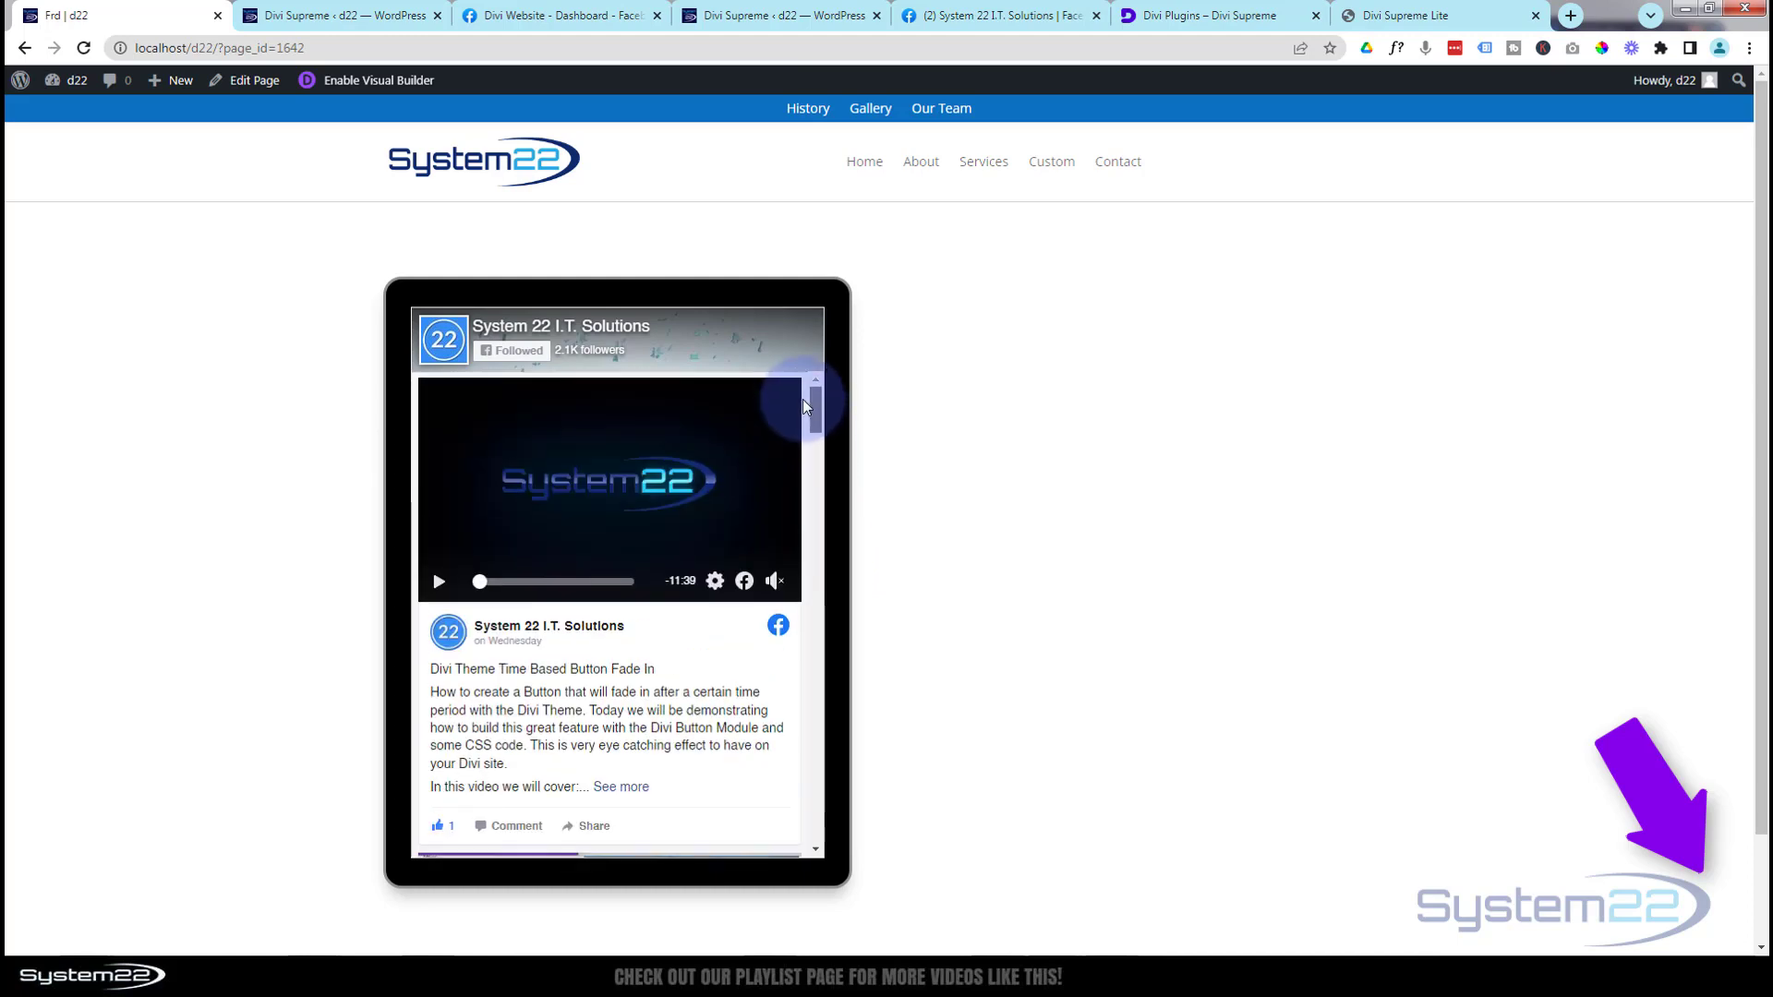